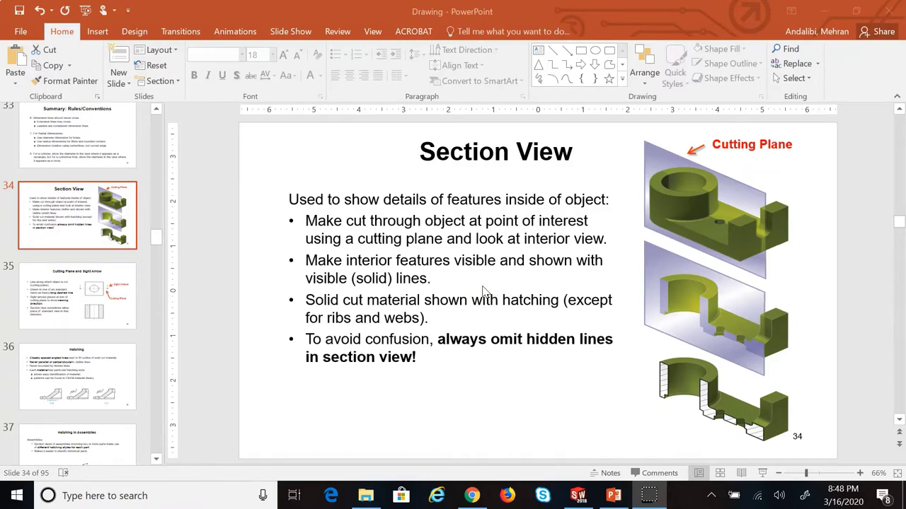
# Examine the Section View slide and the Cutting Plane and Sight Arrow slide, ending on slide 35
pyautogui.click(491, 250)
pyautogui.click(491, 275)
pyautogui.click(483, 240)
pyautogui.click(490, 122)
pyautogui.click(67, 303)
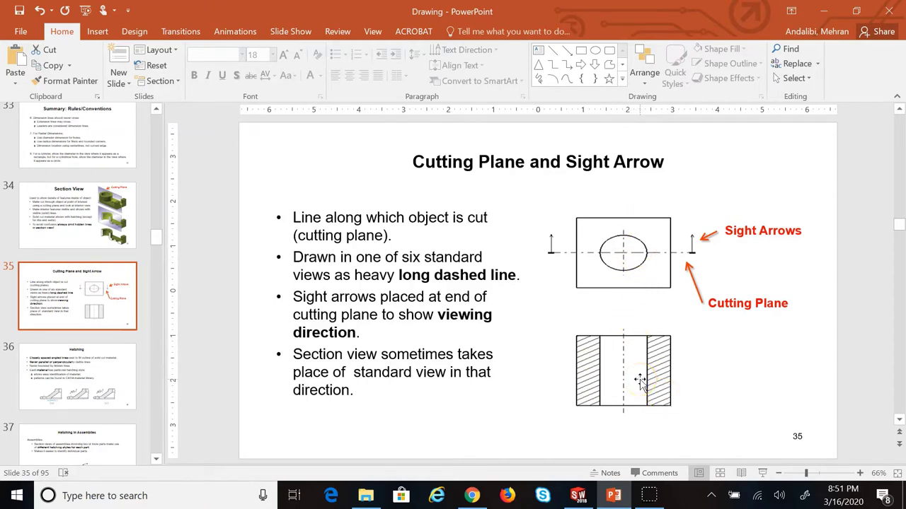
pyautogui.click(40, 209)
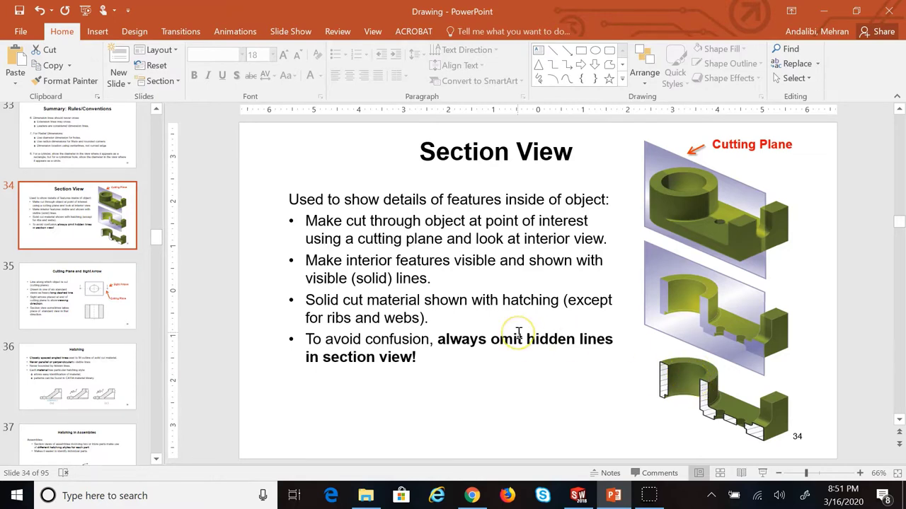
pyautogui.click(78, 296)
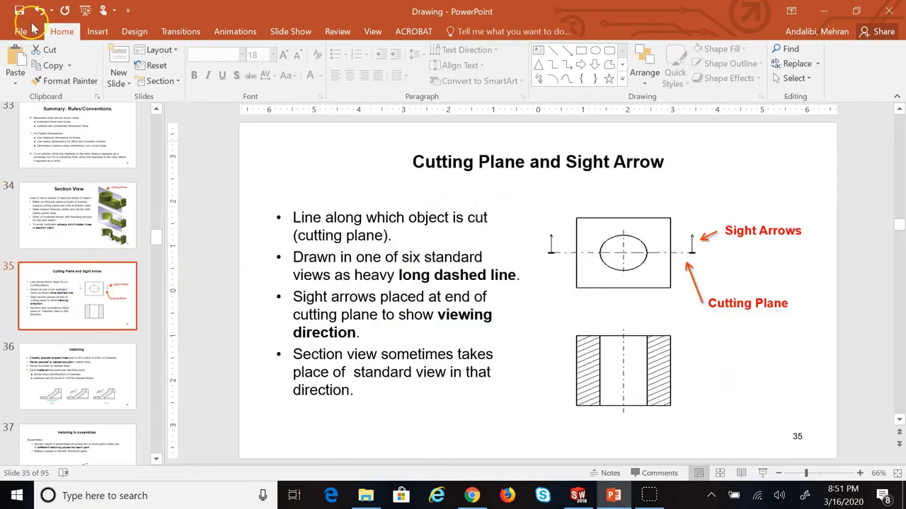
# Draw a small circle about 0.21" by 0.24" inside the drawn rectangle on slide 35, above and left of the ellipse
pyautogui.click(92, 33)
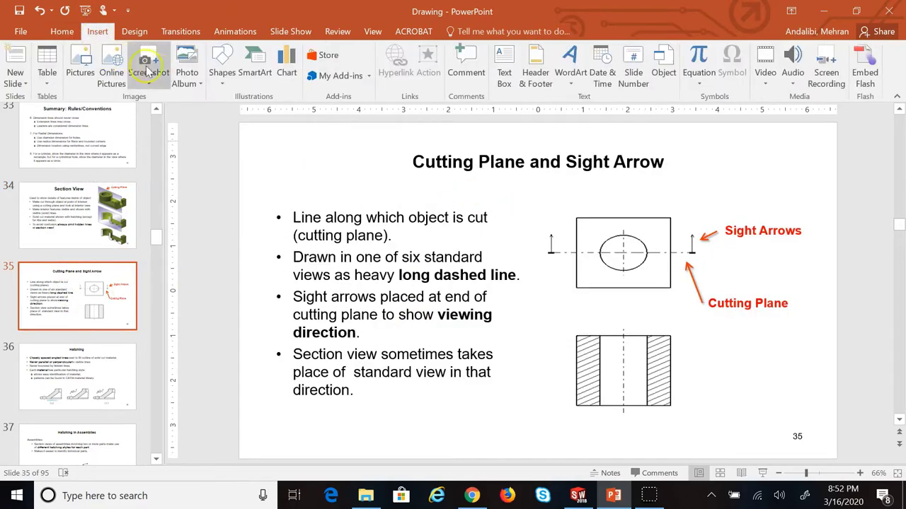
pyautogui.click(222, 73)
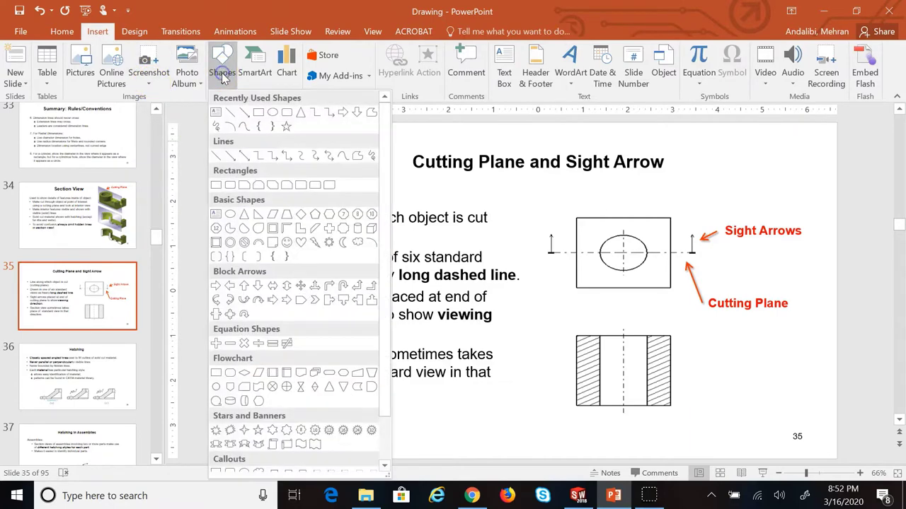
pyautogui.click(258, 113)
pyautogui.click(586, 192)
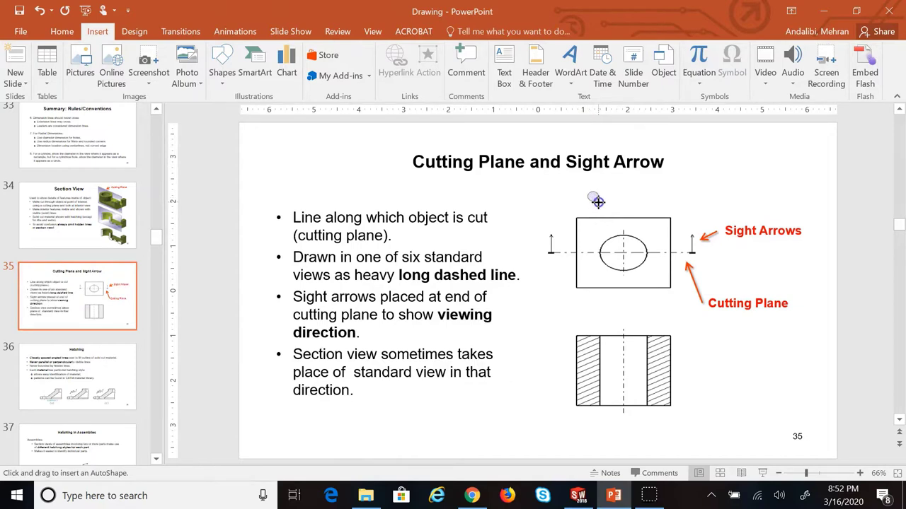
pyautogui.moveTo(598, 202)
pyautogui.mouseDown()
pyautogui.moveTo(608, 228)
pyautogui.moveTo(601, 230)
pyautogui.mouseUp()
pyautogui.click(726, 196)
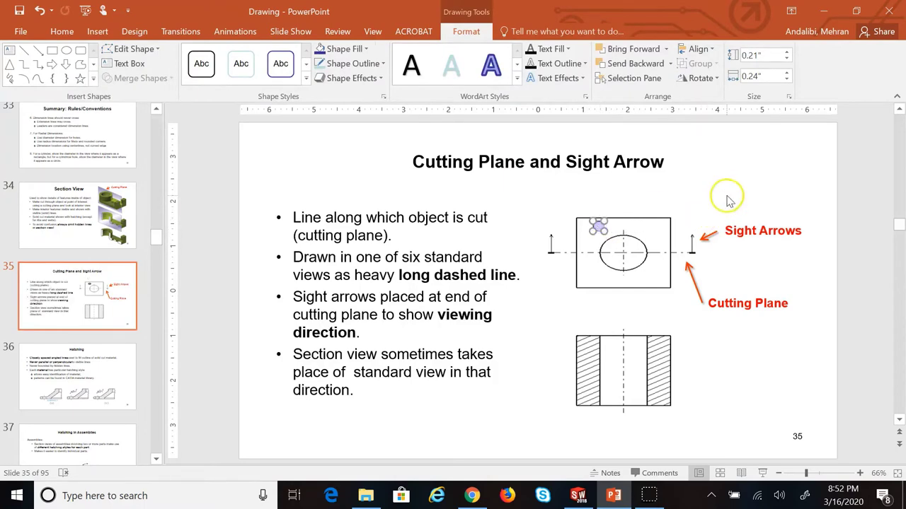
pyautogui.click(688, 204)
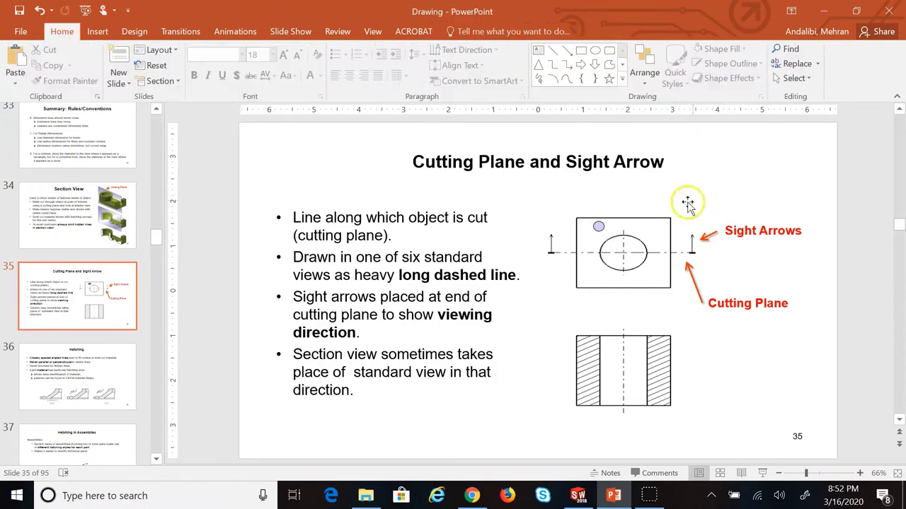
# Set the small circle's shape fill to No Fill
pyautogui.click(598, 226)
pyautogui.click(363, 53)
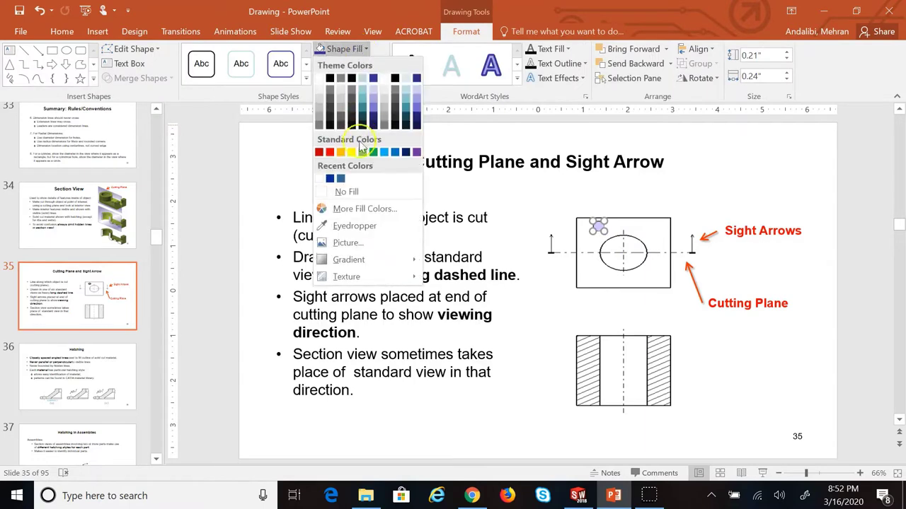
pyautogui.click(370, 191)
pyautogui.click(723, 178)
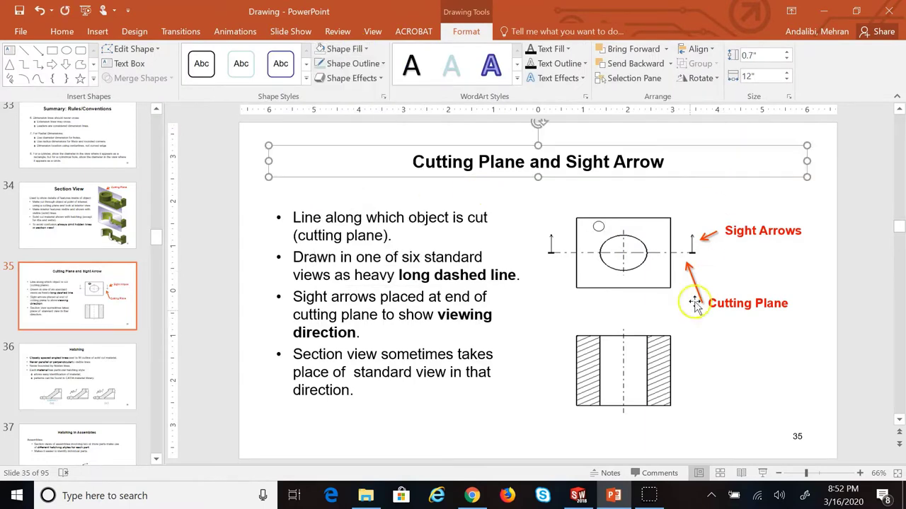
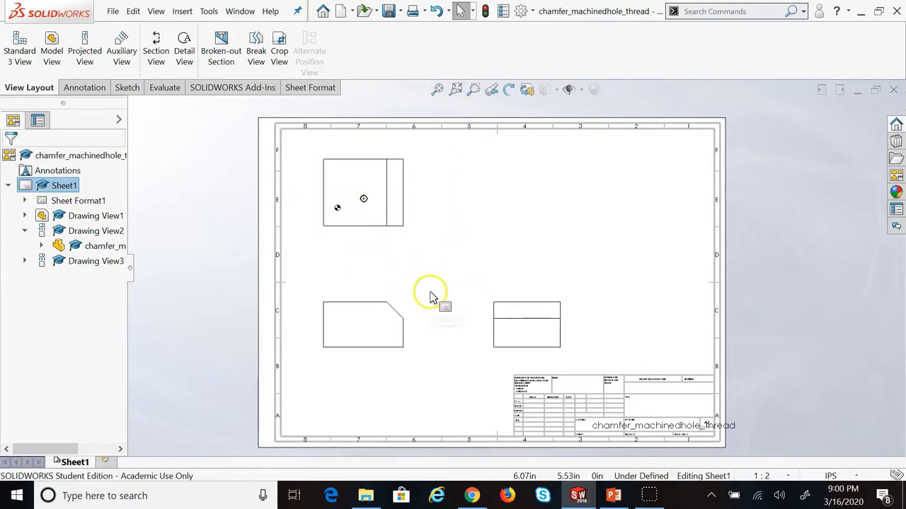
# Examine the dowel pin symbol on the 10 mm dowel hole in the drawing's top view and its properties
pyautogui.scroll(-2, 432, 295)
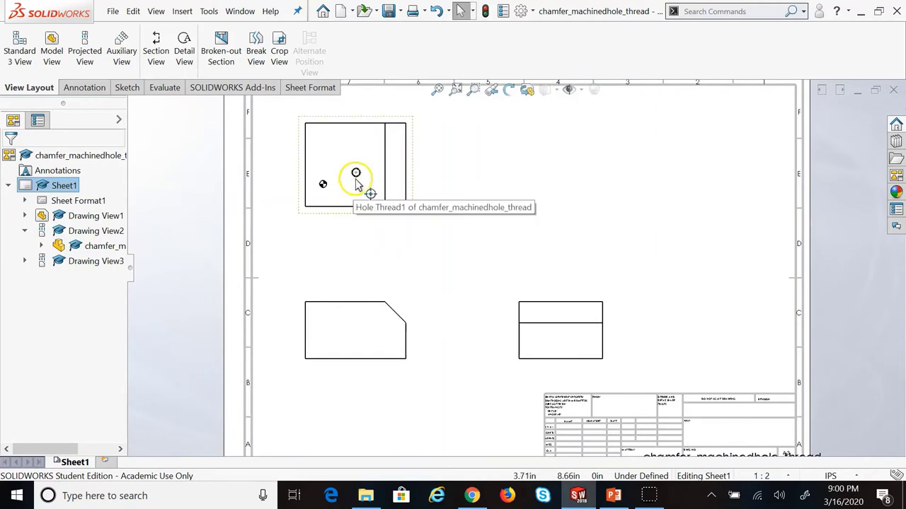
pyautogui.press('f')
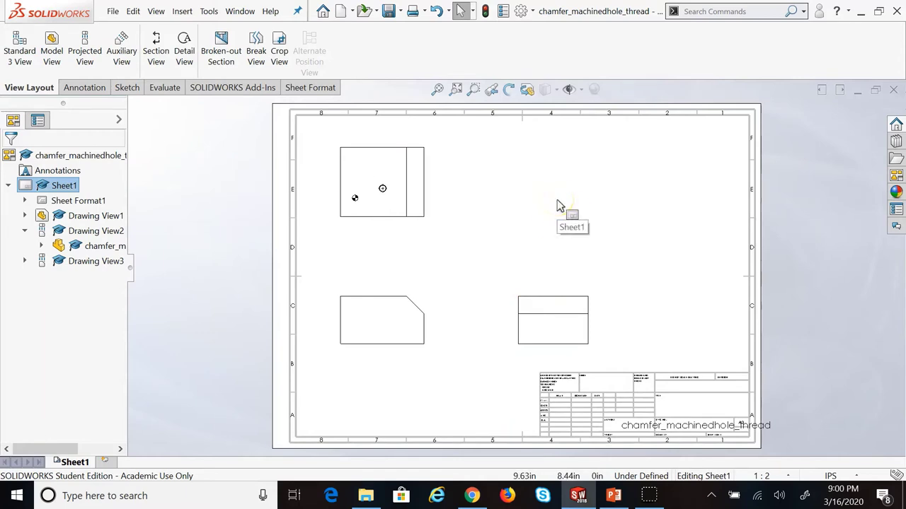
pyautogui.scroll(-3, 377, 191)
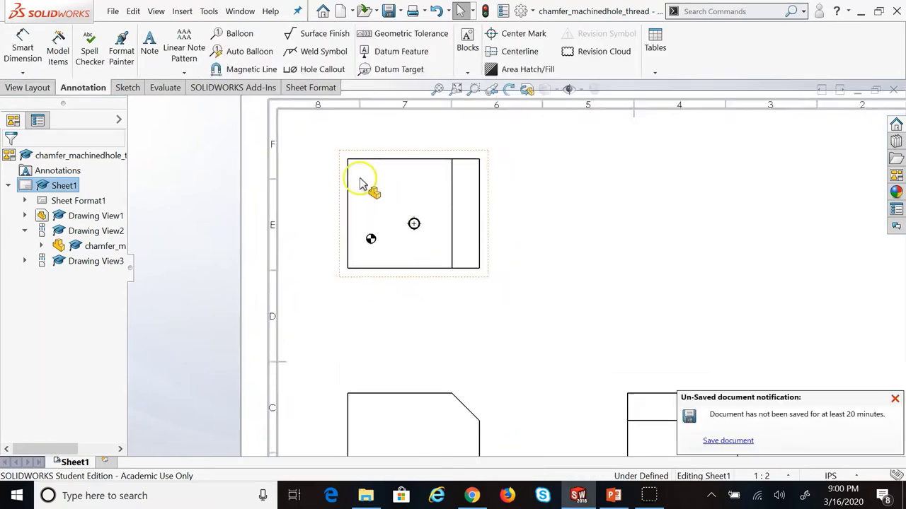
pyautogui.scroll(-3, 360, 184)
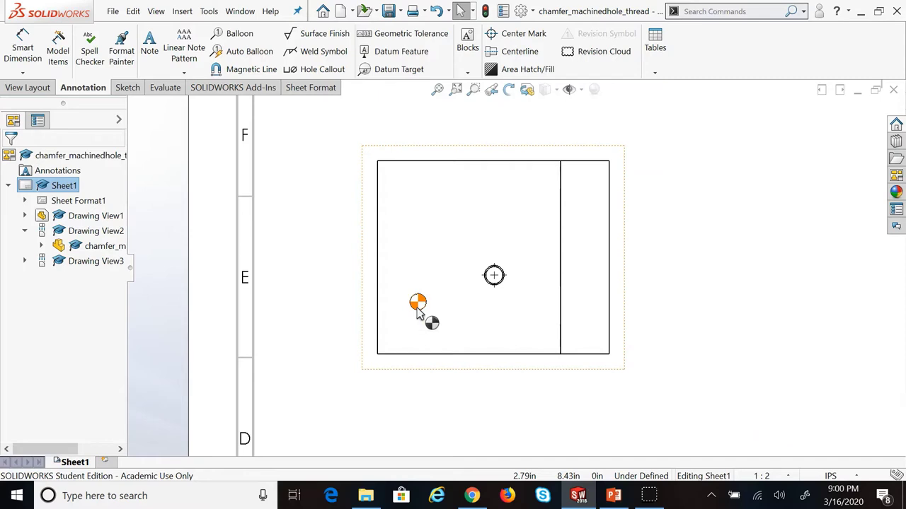
pyautogui.click(417, 305)
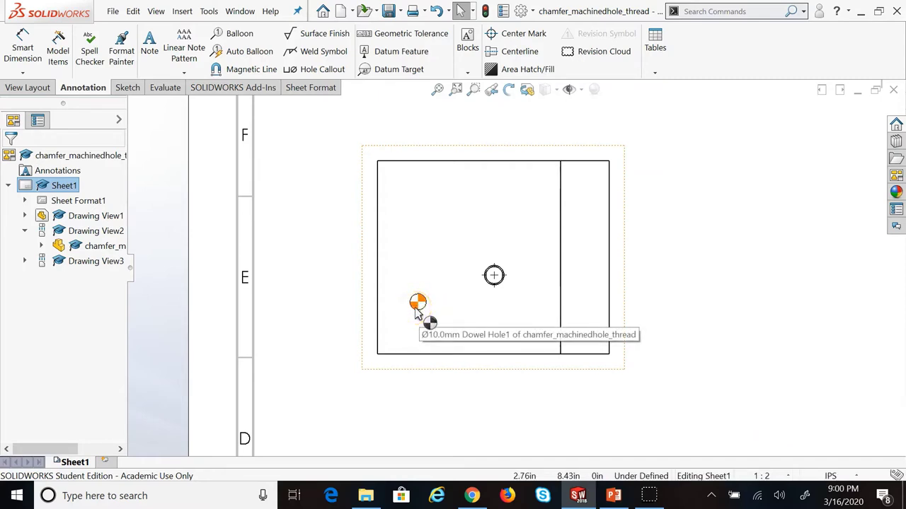
pyautogui.click(416, 308)
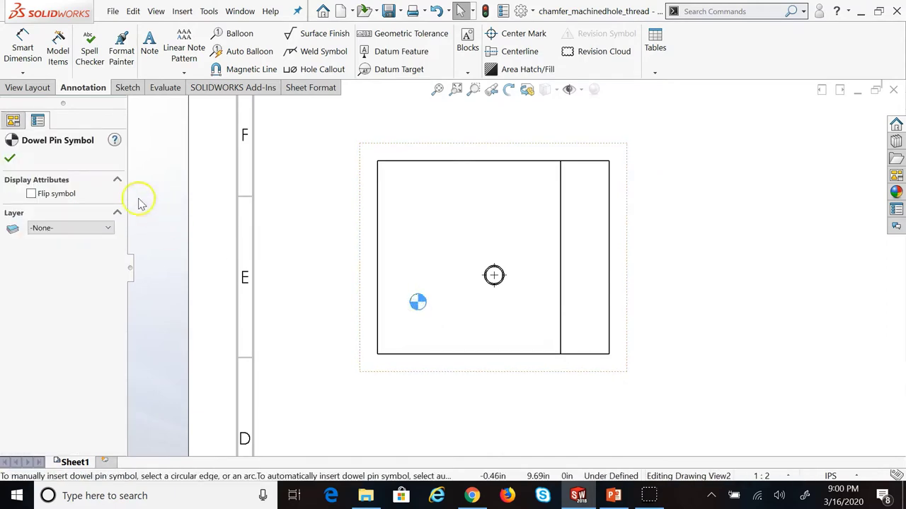
pyautogui.click(10, 160)
pyautogui.click(455, 405)
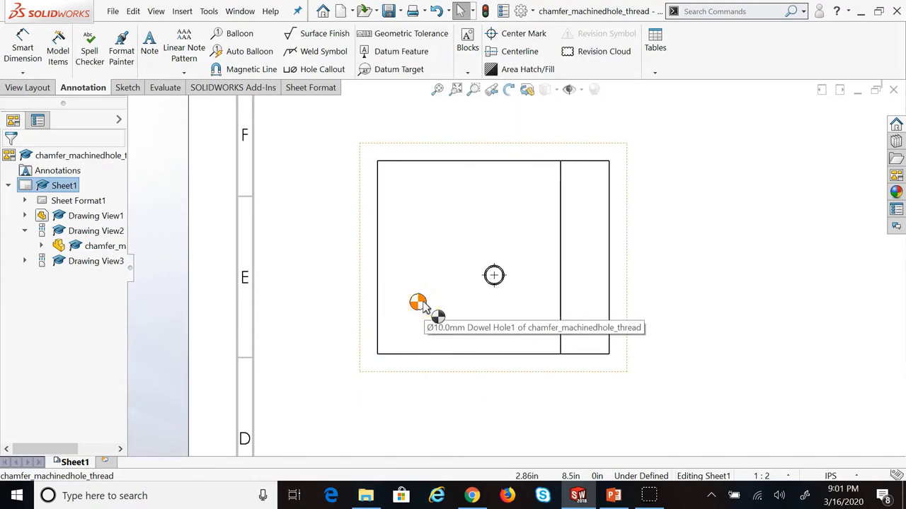
# Delete the dowel pin symbol from the dowel hole in the top view
pyautogui.click(419, 303)
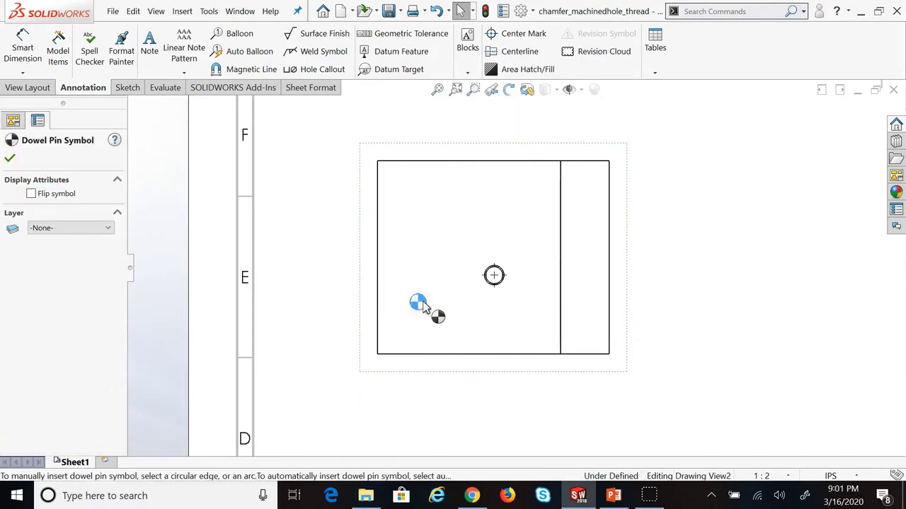
pyautogui.press('Delete')
pyautogui.click(762, 330)
pyautogui.scroll(5, 533, 376)
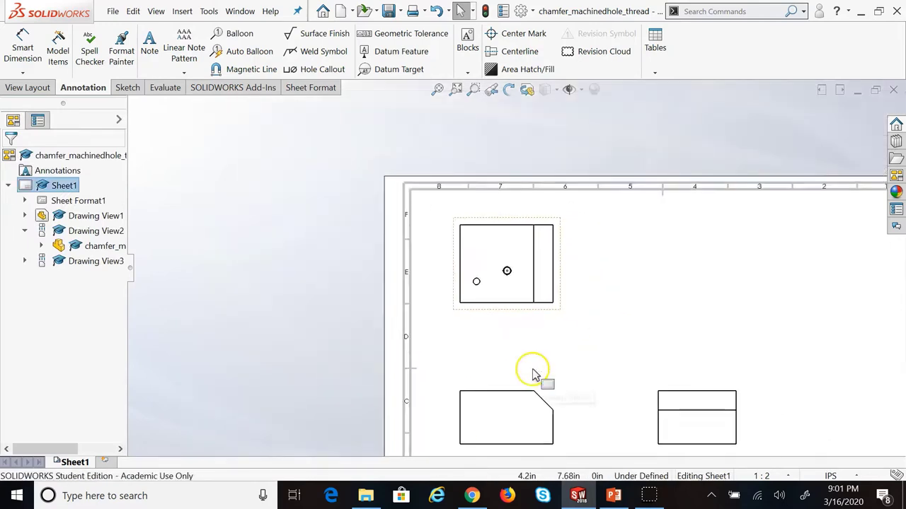
pyautogui.scroll(1, 534, 375)
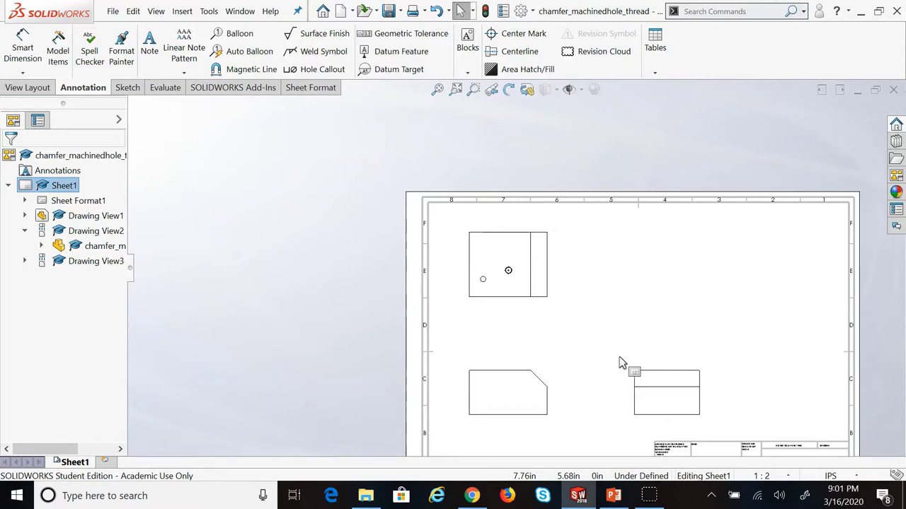
# Start a section view and place a vertical cutting line through the centre of the threaded hole in the top view
pyautogui.scroll(-1, 602, 361)
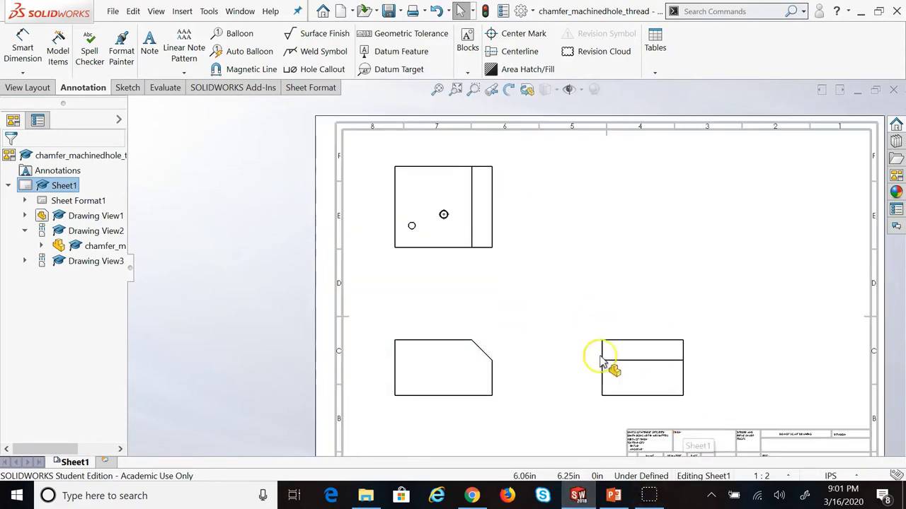
pyautogui.scroll(-1, 527, 247)
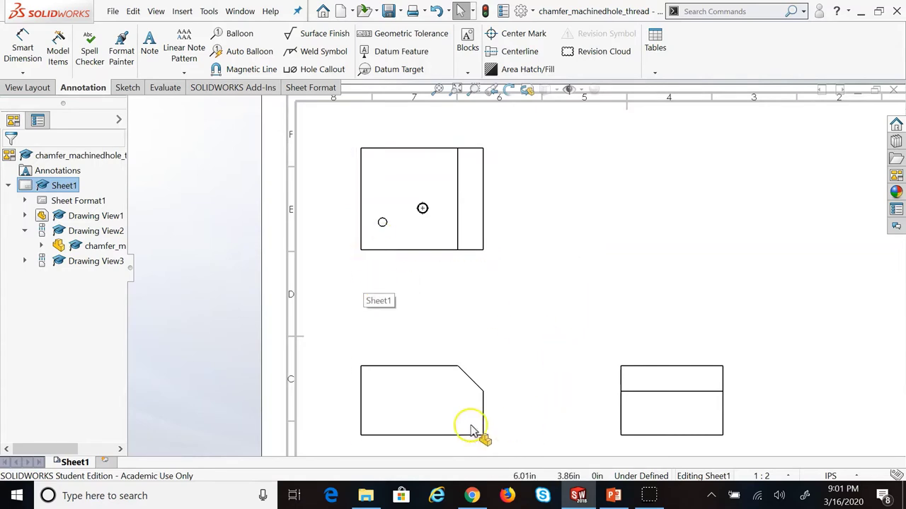
pyautogui.press('f')
pyautogui.scroll(-2, 578, 377)
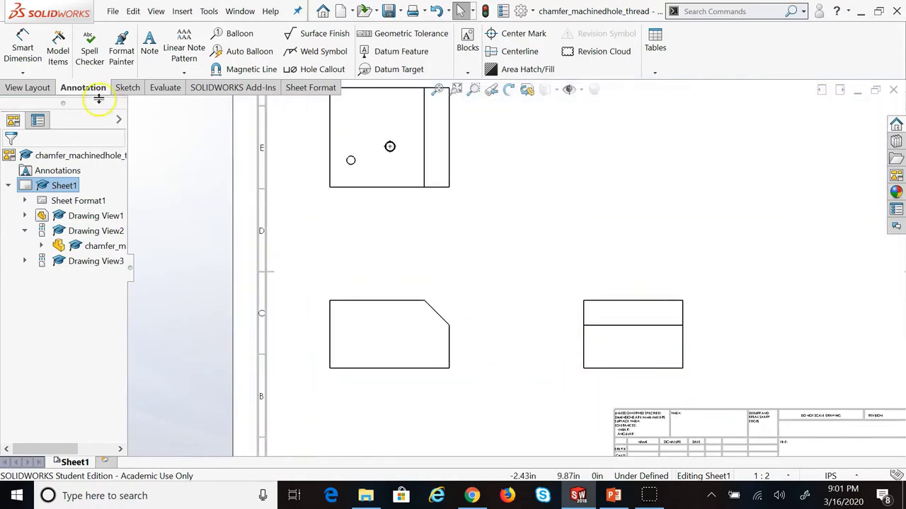
pyautogui.click(27, 87)
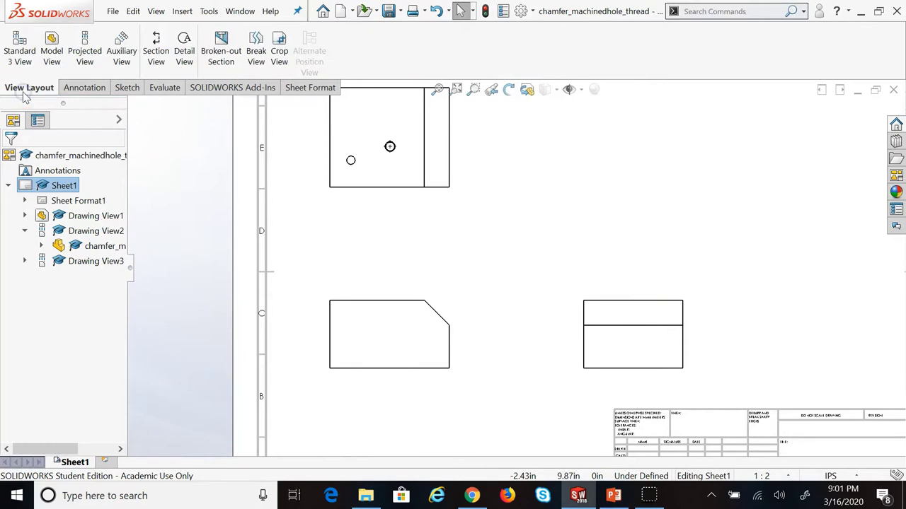
pyautogui.click(153, 47)
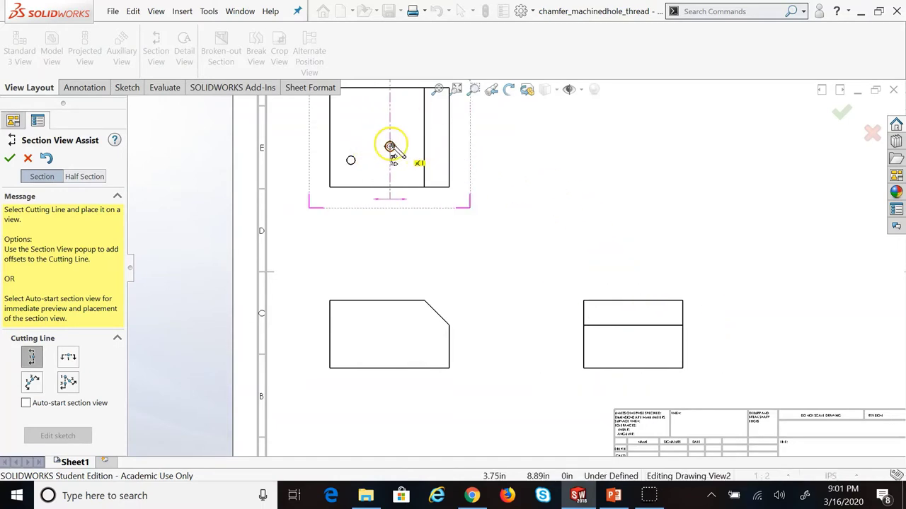
pyautogui.press('f')
pyautogui.scroll(-5, 458, 191)
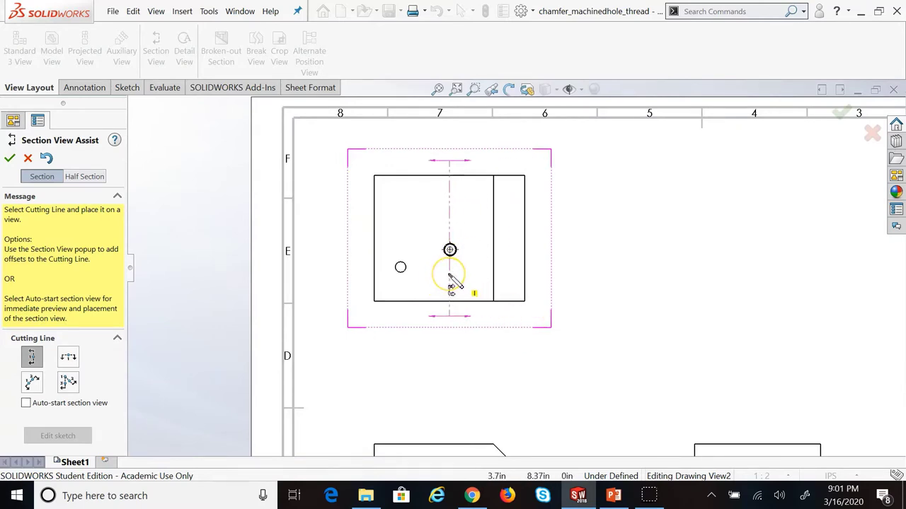
pyautogui.click(69, 359)
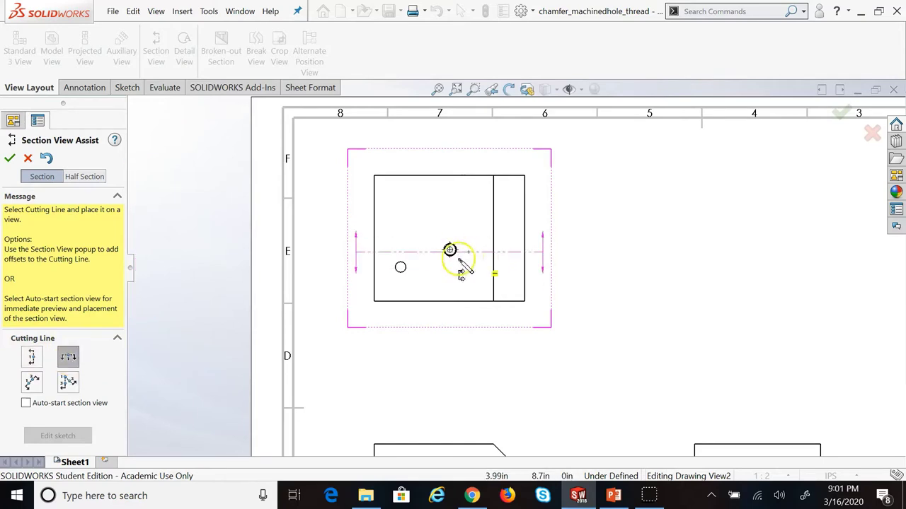
pyautogui.click(32, 383)
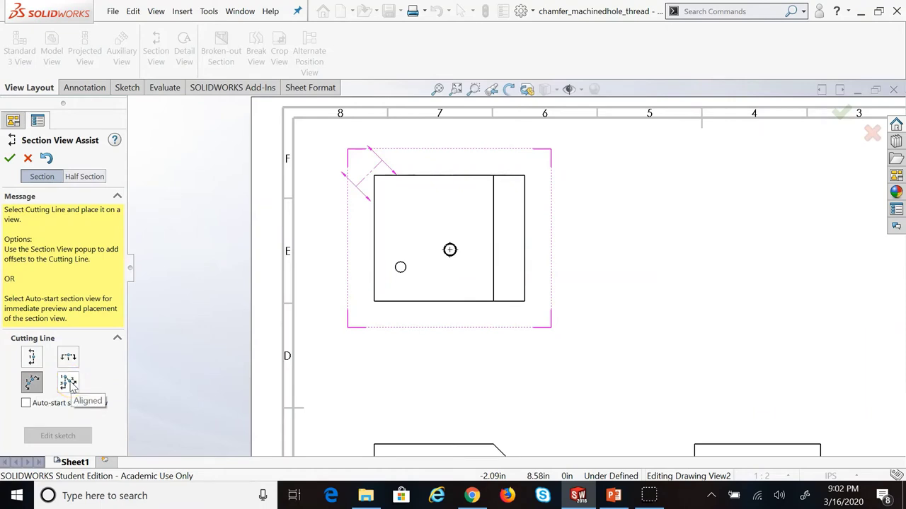
pyautogui.click(31, 358)
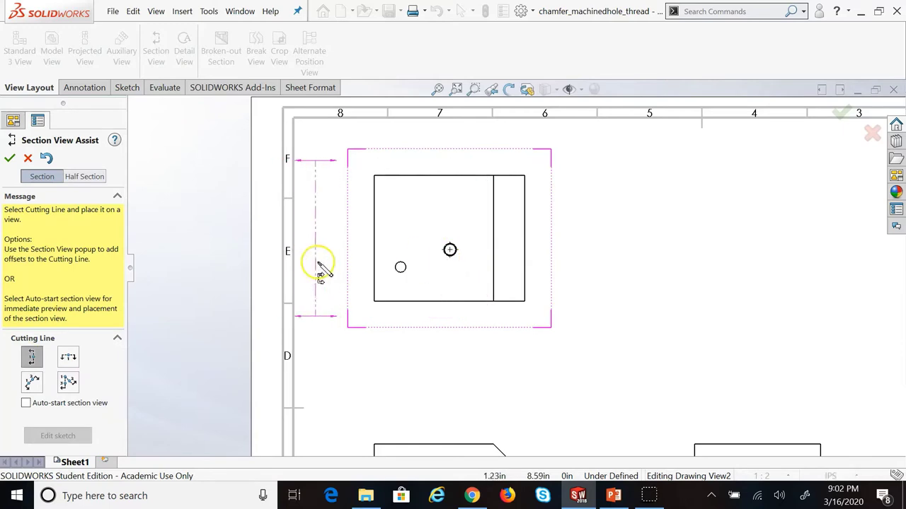
pyautogui.click(450, 250)
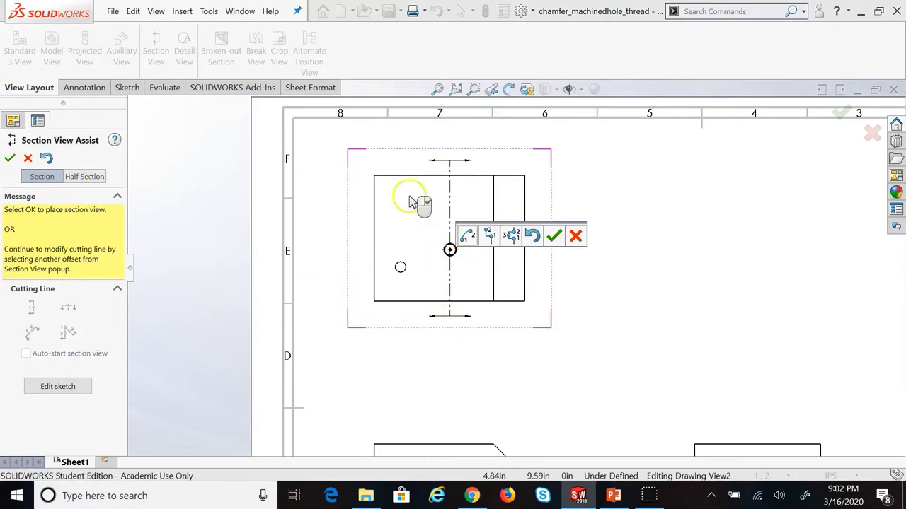
pyautogui.click(556, 241)
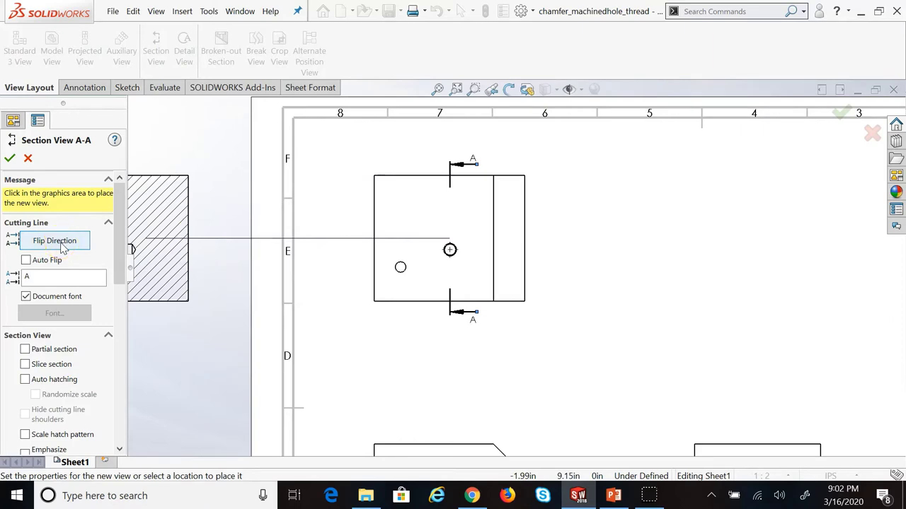
# Try the flipped cutting direction, restore the left-pointing sight arrows and place the section view left of the top view
pyautogui.click(61, 242)
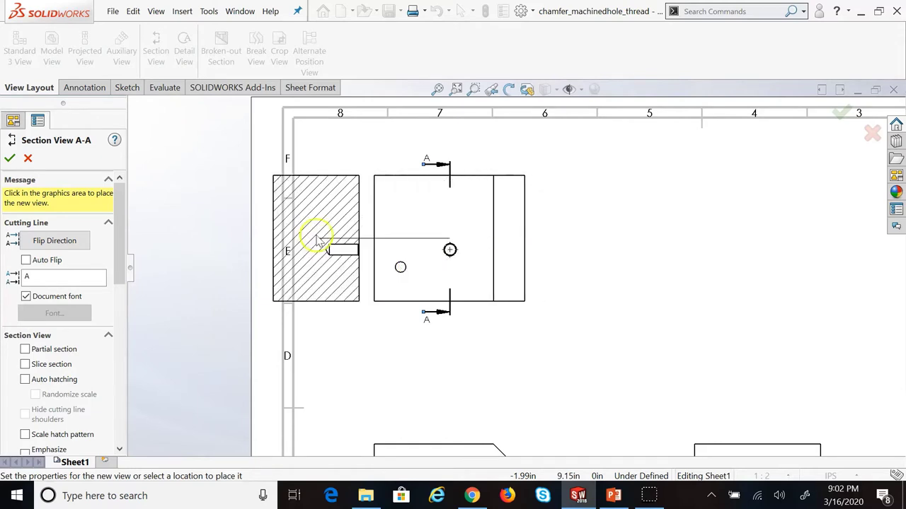
pyautogui.click(58, 241)
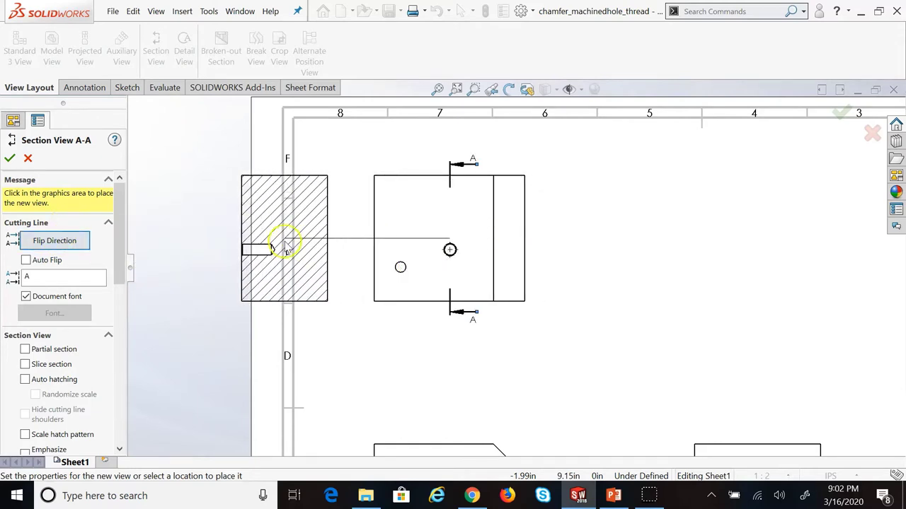
pyautogui.click(293, 241)
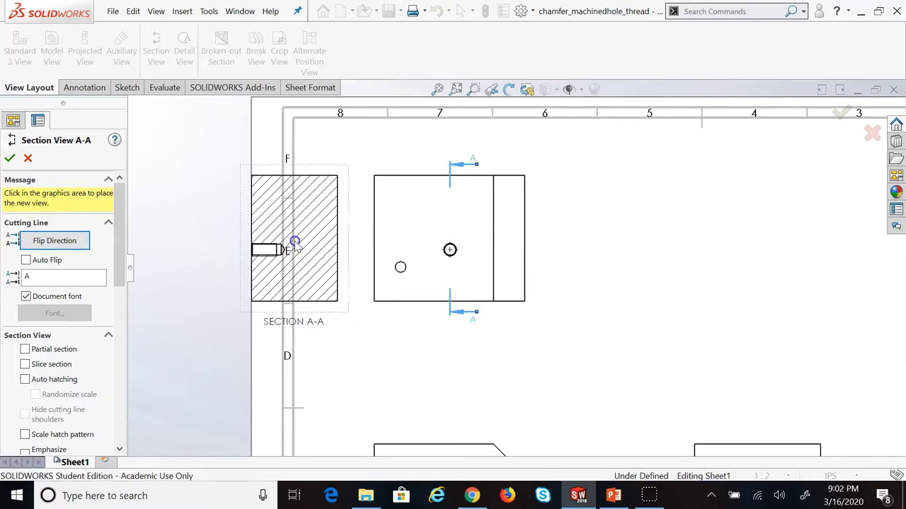
# Finish the section view and shift the front, top and side views right so section A-A can be moved inside the sheet border
pyautogui.click(10, 159)
pyautogui.press('f')
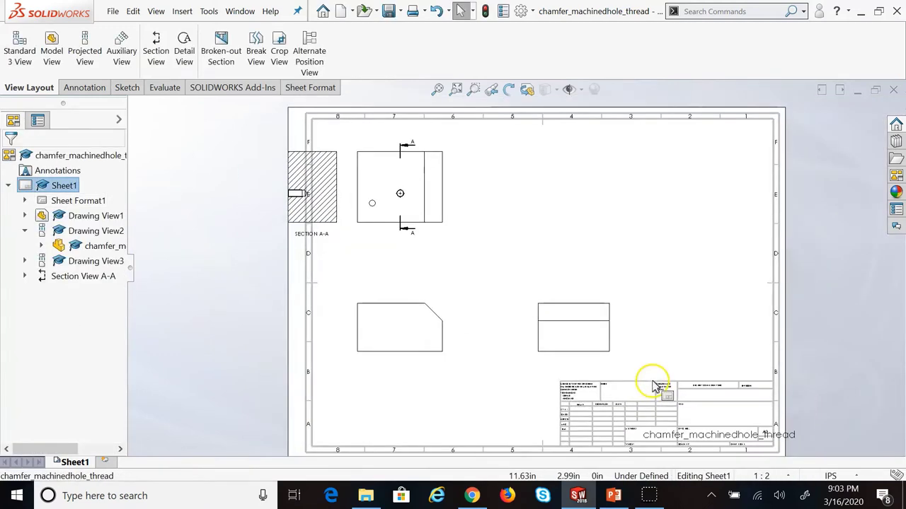
pyautogui.moveTo(431, 372)
pyautogui.mouseDown()
pyautogui.moveTo(519, 362)
pyautogui.moveTo(488, 356)
pyautogui.mouseUp()
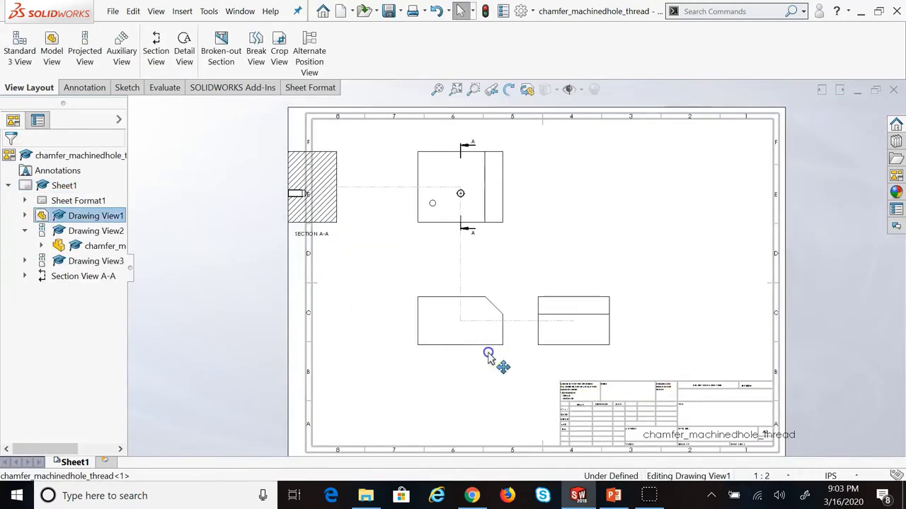
pyautogui.moveTo(545, 356)
pyautogui.mouseDown()
pyautogui.moveTo(707, 360)
pyautogui.moveTo(599, 358)
pyautogui.mouseUp()
pyautogui.moveTo(335, 229); pyautogui.dragTo(382, 231)
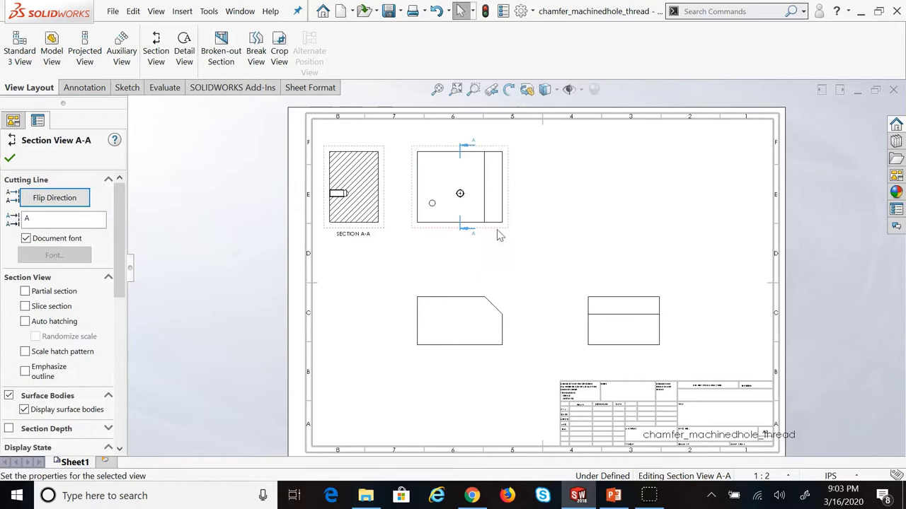
pyautogui.click(655, 228)
# Set the display style of section view A-A to Hidden Lines Visible and inspect the hole behind the cut
pyautogui.scroll(-3, 437, 228)
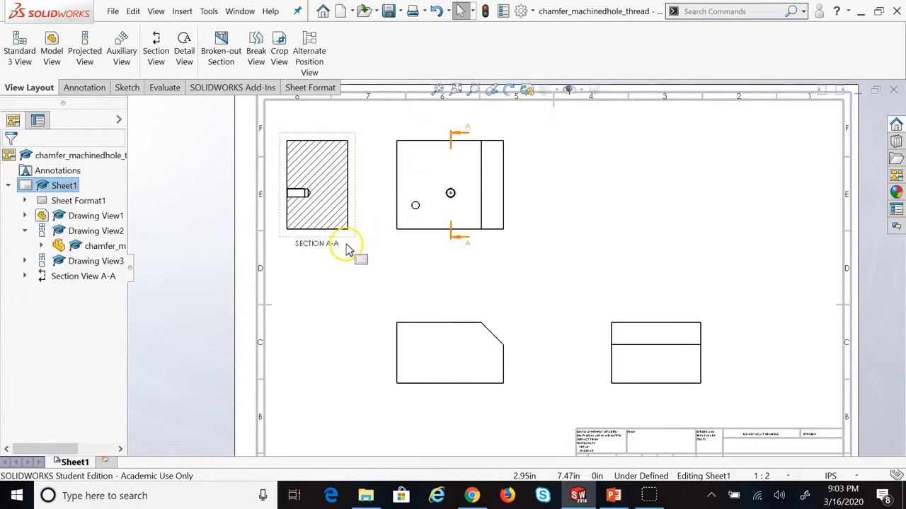
pyautogui.click(347, 241)
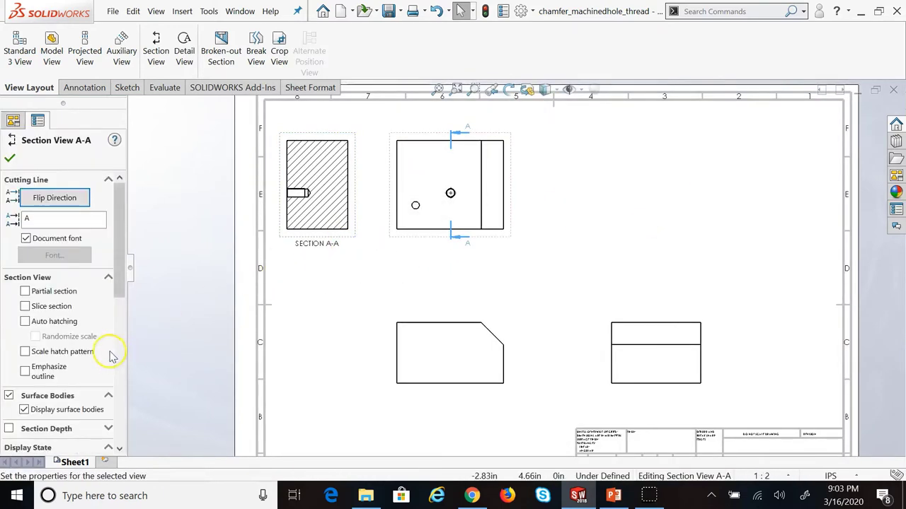
pyautogui.scroll(-5, 117, 343)
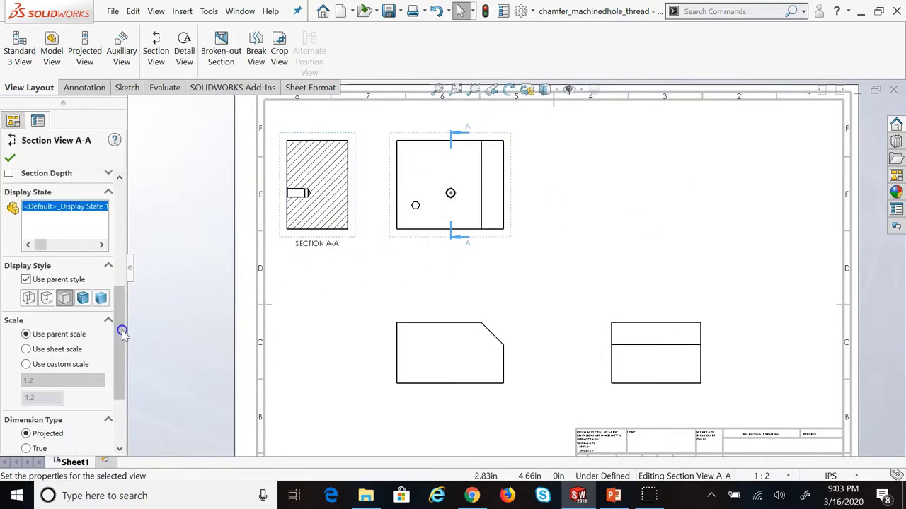
pyautogui.click(47, 298)
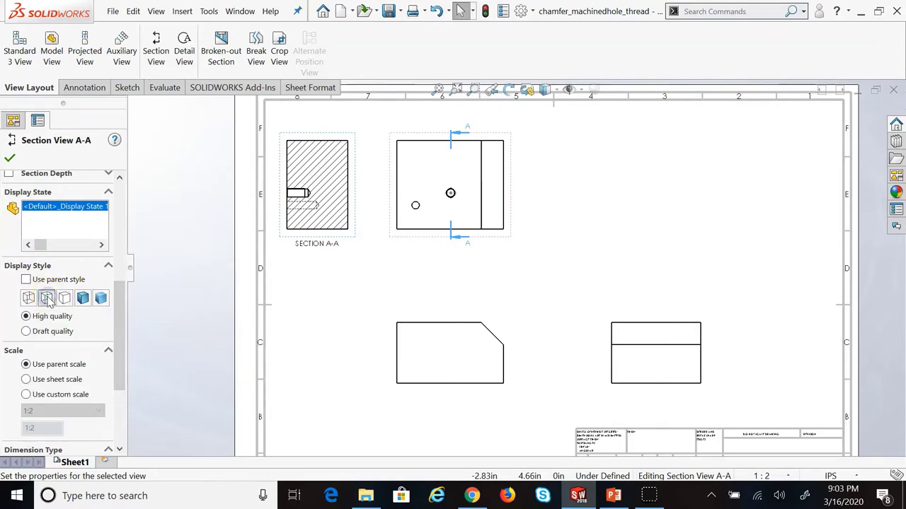
pyautogui.click(9, 160)
pyautogui.scroll(-4, 350, 246)
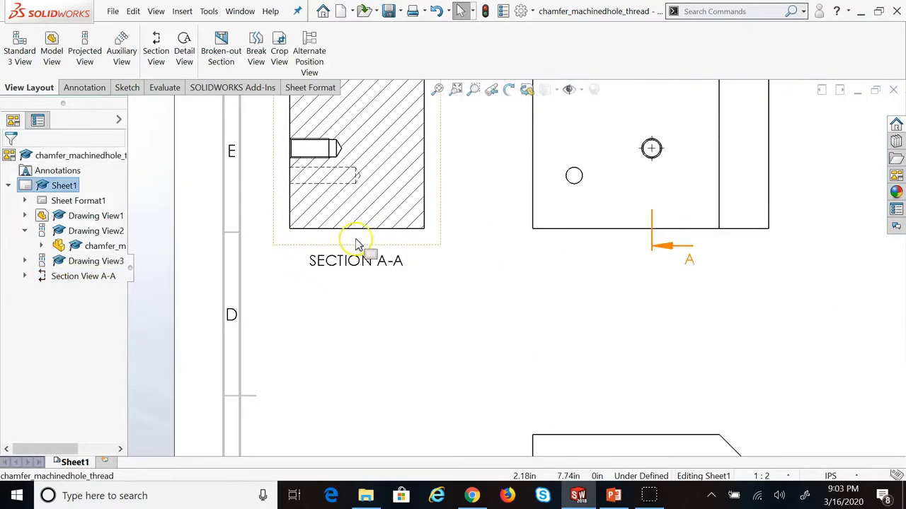
pyautogui.scroll(2, 391, 222)
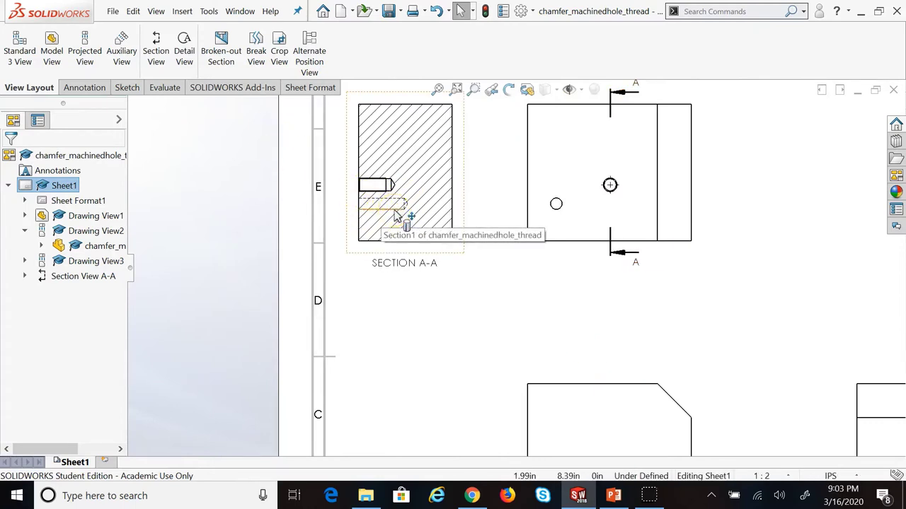
# Examine the available commands for section view A-A and the note settings of its label
pyautogui.click(394, 262)
pyautogui.click(364, 259)
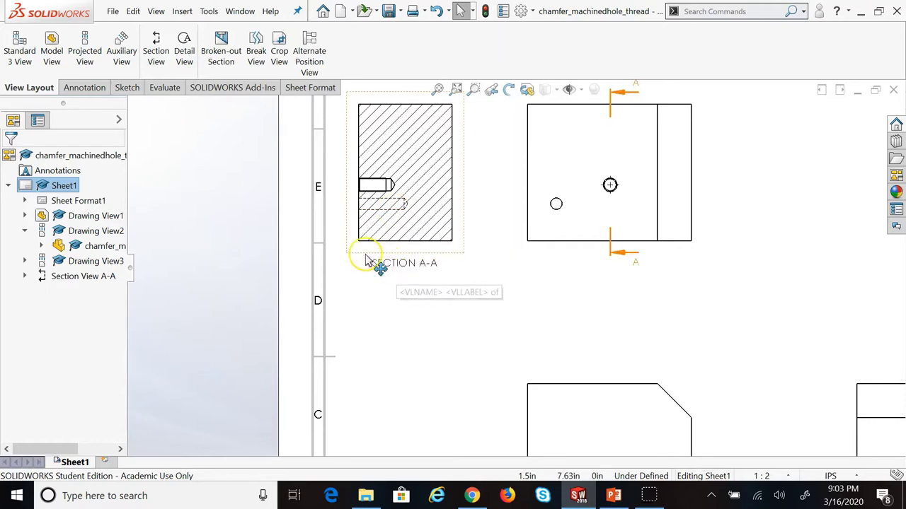
pyautogui.click(92, 277)
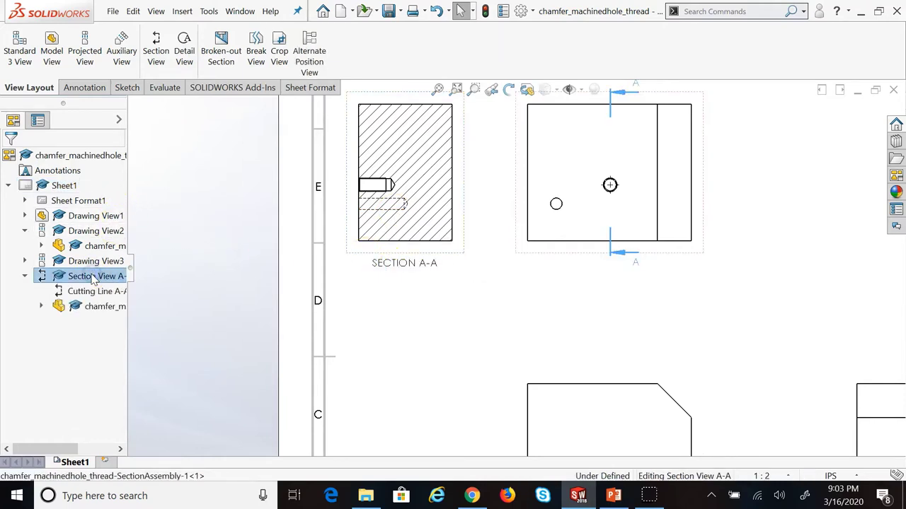
pyautogui.rightClick(93, 278)
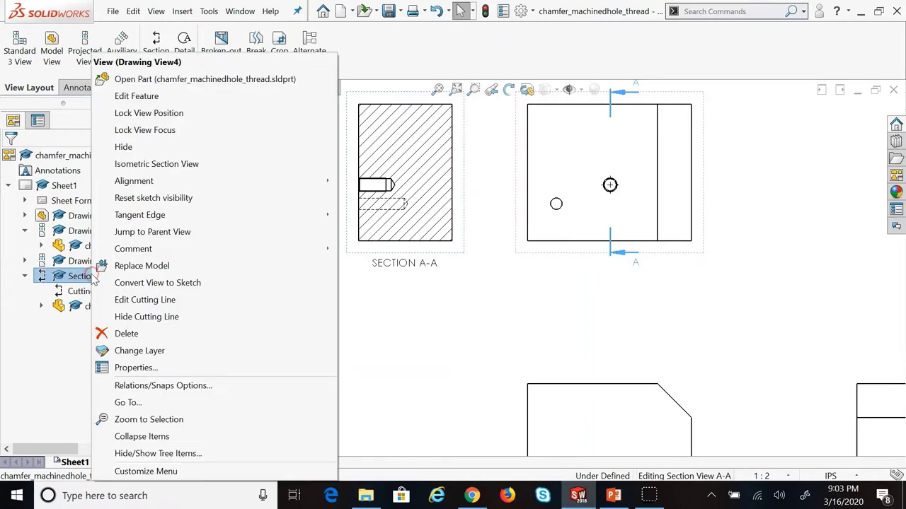
pyautogui.click(439, 256)
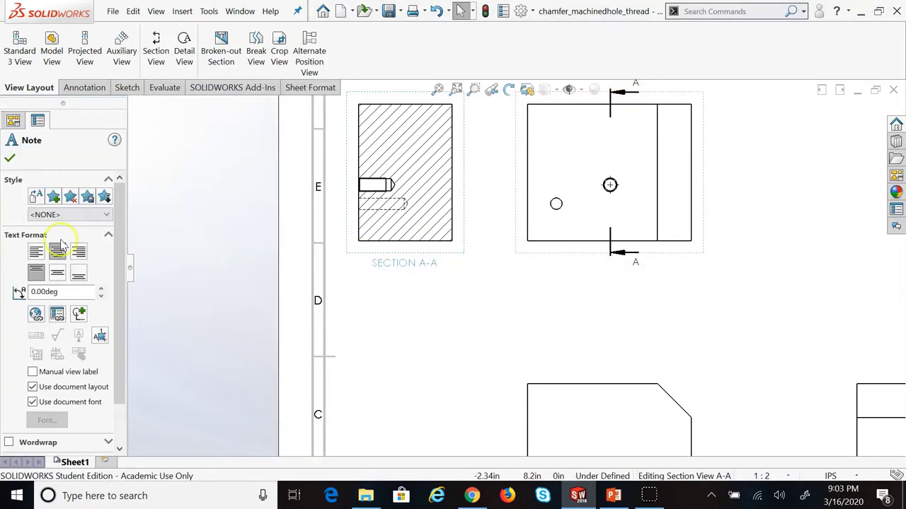
pyautogui.scroll(-2, 114, 237)
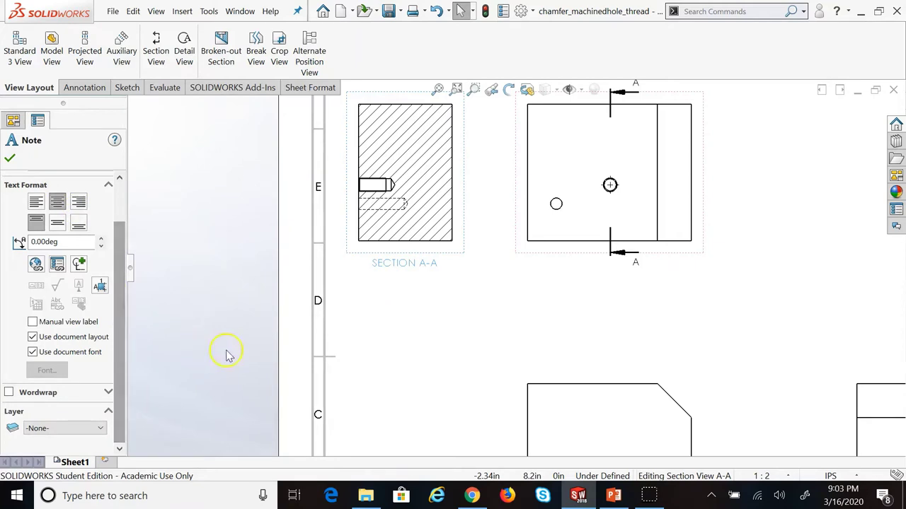
pyautogui.click(10, 159)
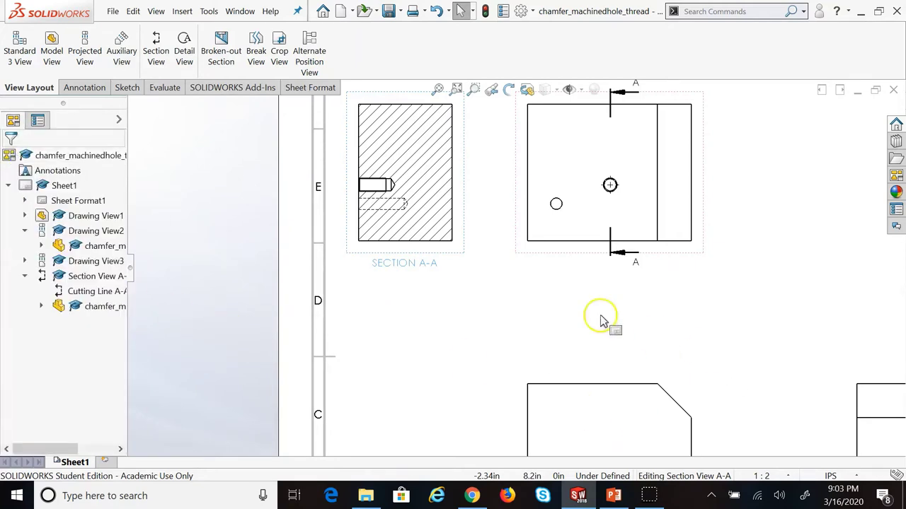
# Examine the drawing view properties of the top view
pyautogui.click(621, 258)
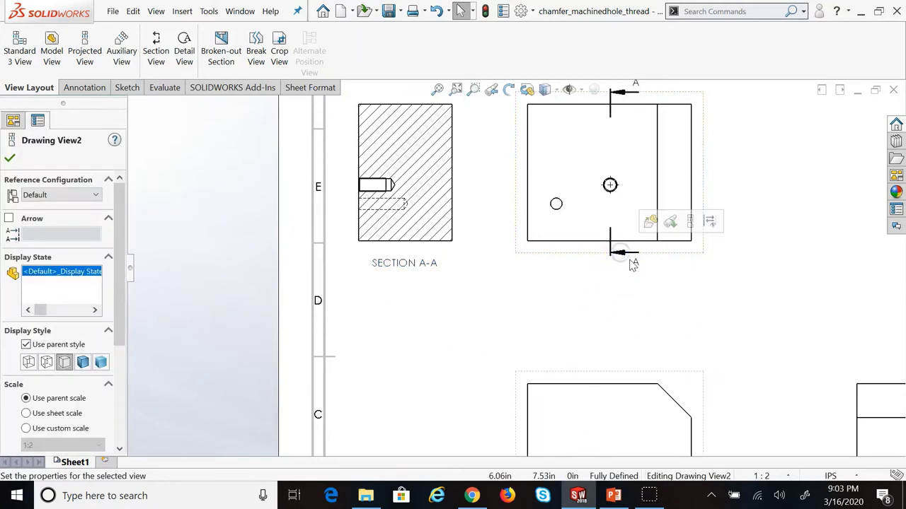
pyautogui.press('Escape')
pyautogui.press('f')
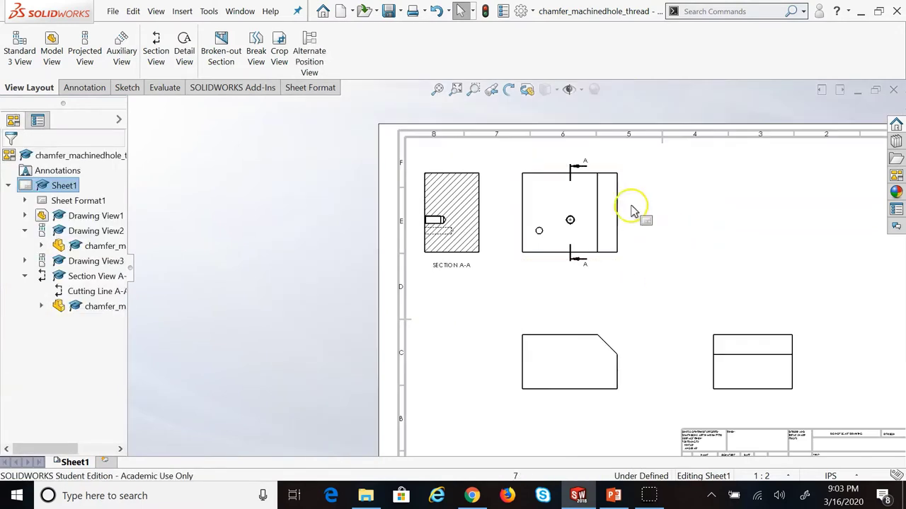
pyautogui.scroll(4, 616, 190)
pyautogui.click(493, 186)
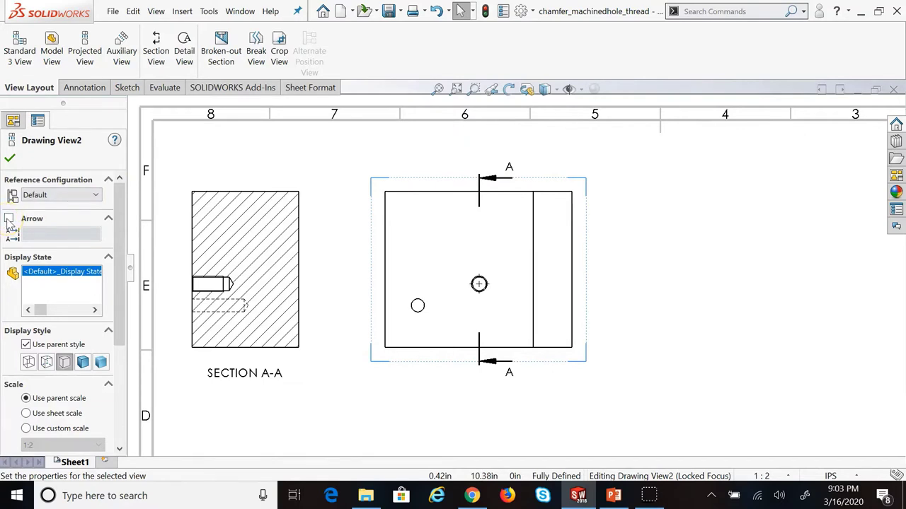
pyautogui.moveTo(117, 239); pyautogui.dragTo(156, 119)
pyautogui.click(10, 158)
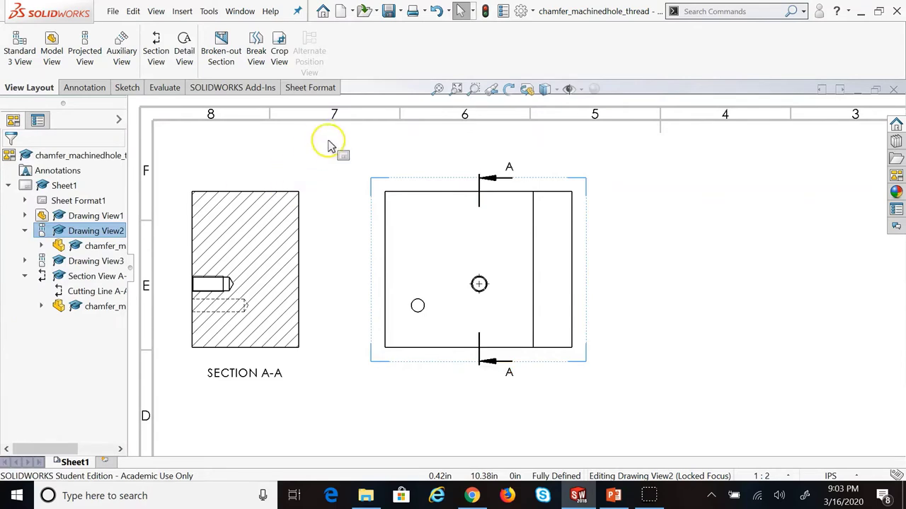
# Flip cutting line A-A so its arrows point right, move the section view right of the top view and rebuild the drawing
pyautogui.click(104, 295)
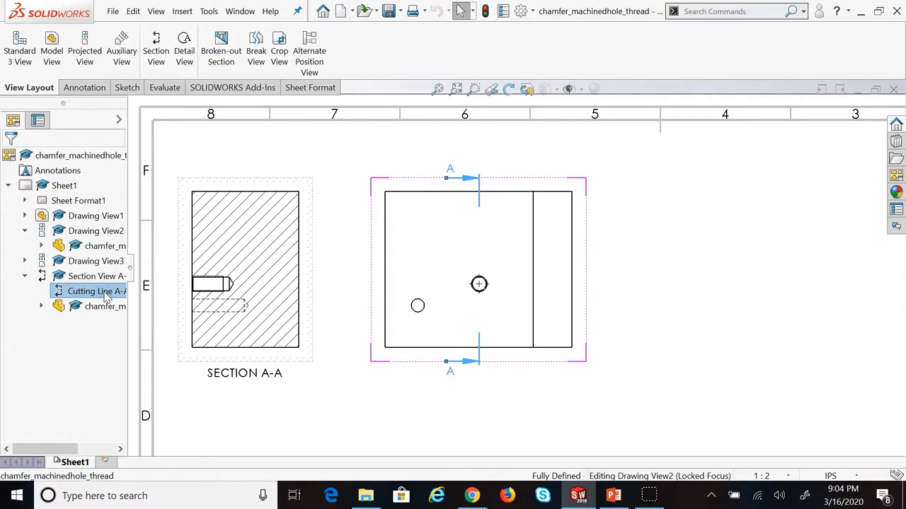
pyautogui.doubleClick(105, 296)
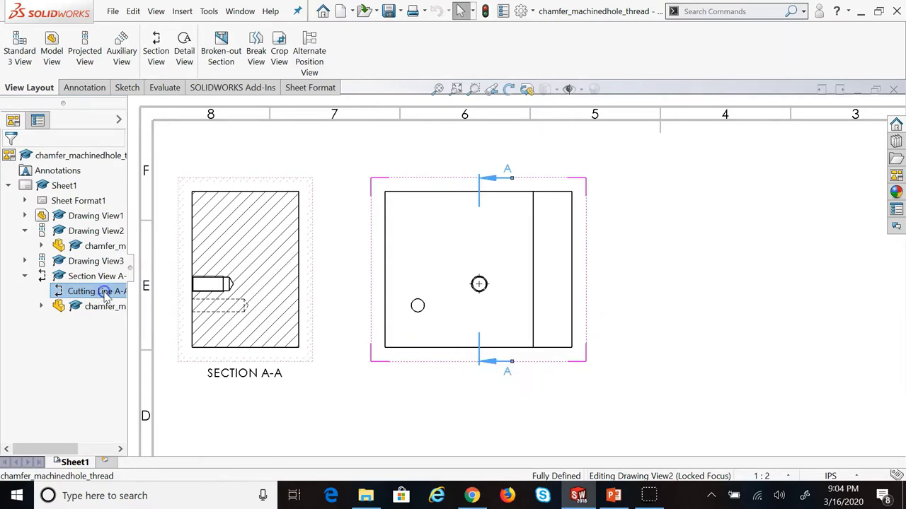
pyautogui.click(301, 420)
pyautogui.moveTo(316, 335); pyautogui.dragTo(781, 340)
pyautogui.click(692, 415)
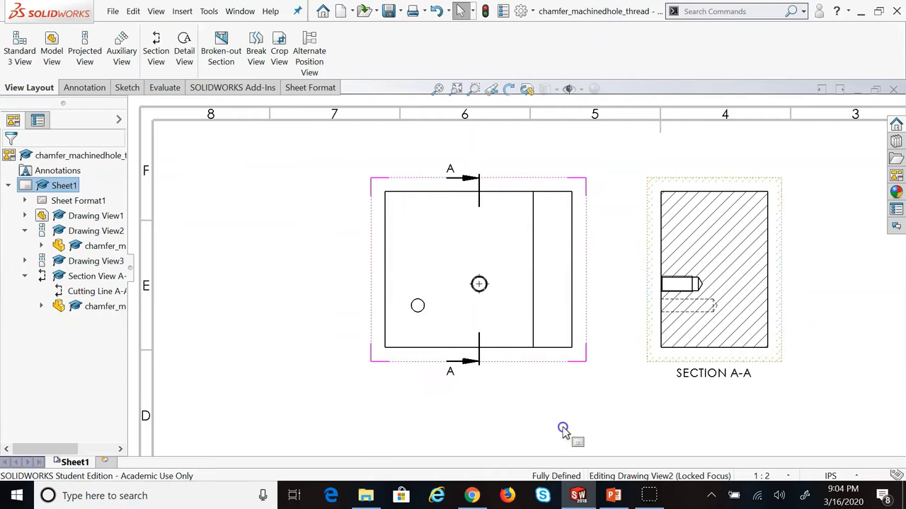
pyautogui.click(485, 11)
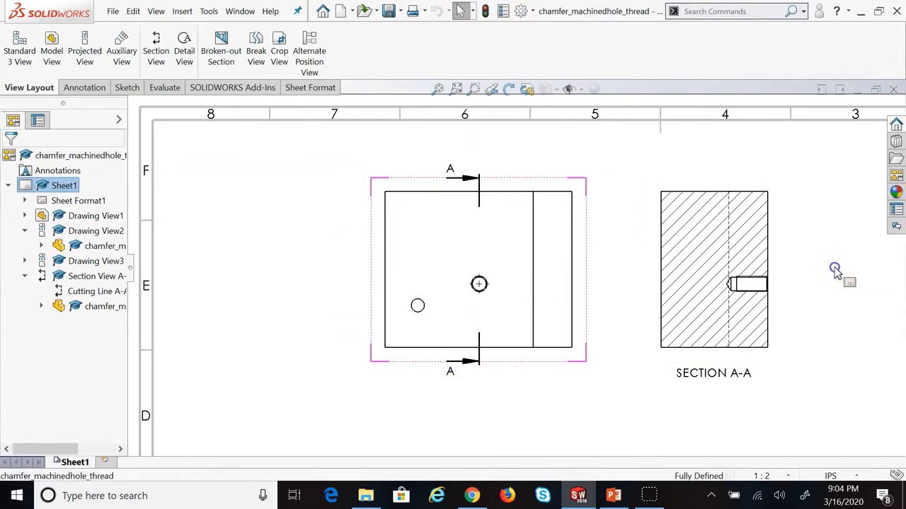
# Compare the rebuilt section view A-A with the top, front and side views
pyautogui.scroll(-1, 836, 272)
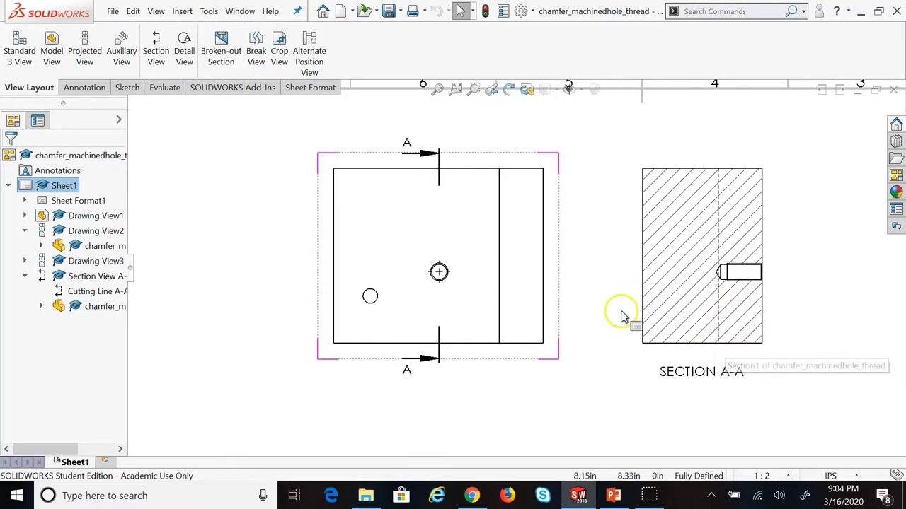
pyautogui.scroll(3, 621, 313)
pyautogui.scroll(-3, 601, 327)
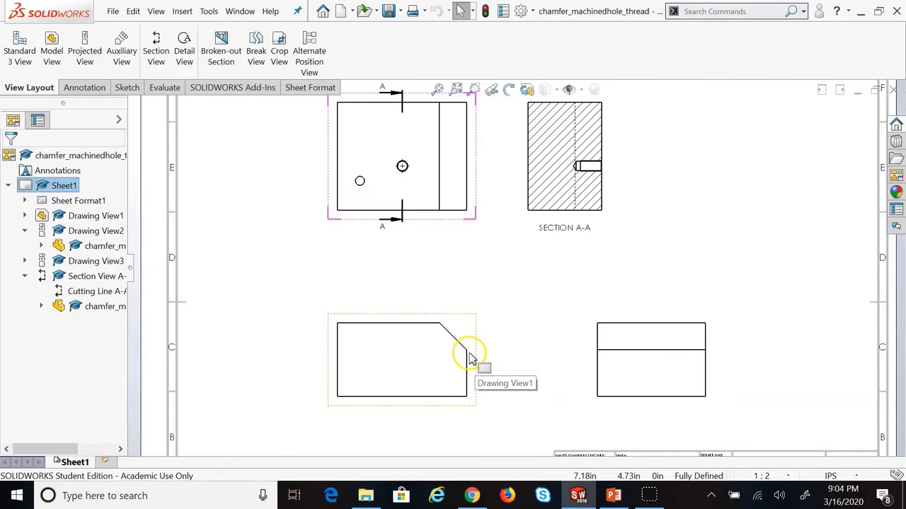
pyautogui.scroll(3, 566, 199)
pyautogui.scroll(-2, 505, 390)
pyautogui.scroll(2, 480, 336)
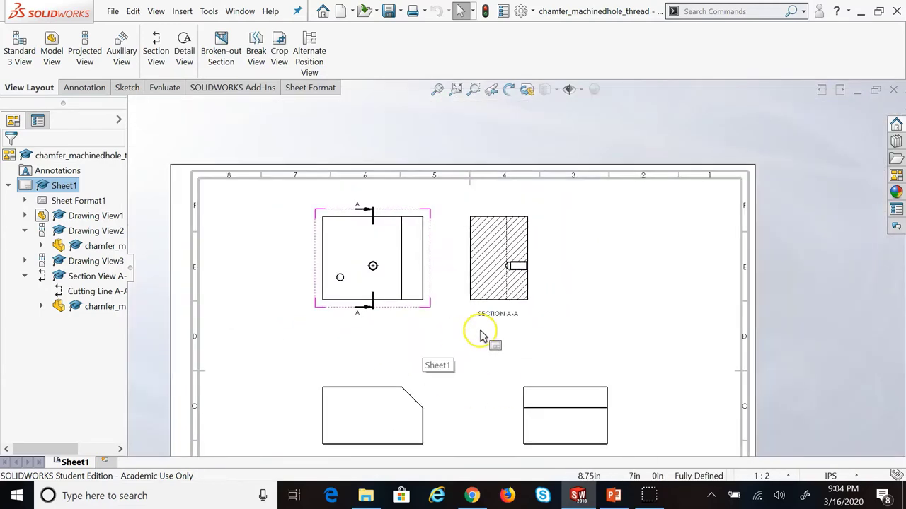
pyautogui.scroll(-2, 415, 303)
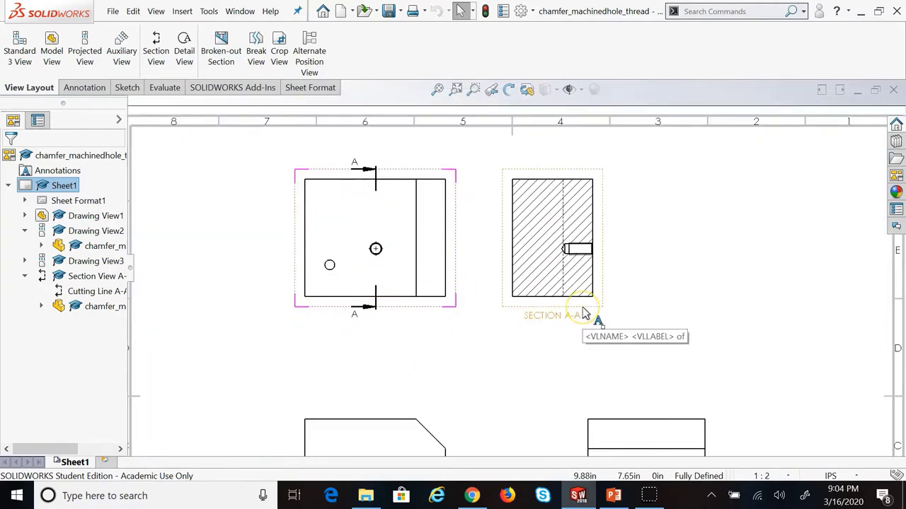
# Flip cutting line A-A so its arrows point left and move the section label left of the top view
pyautogui.click(88, 292)
pyautogui.click(566, 273)
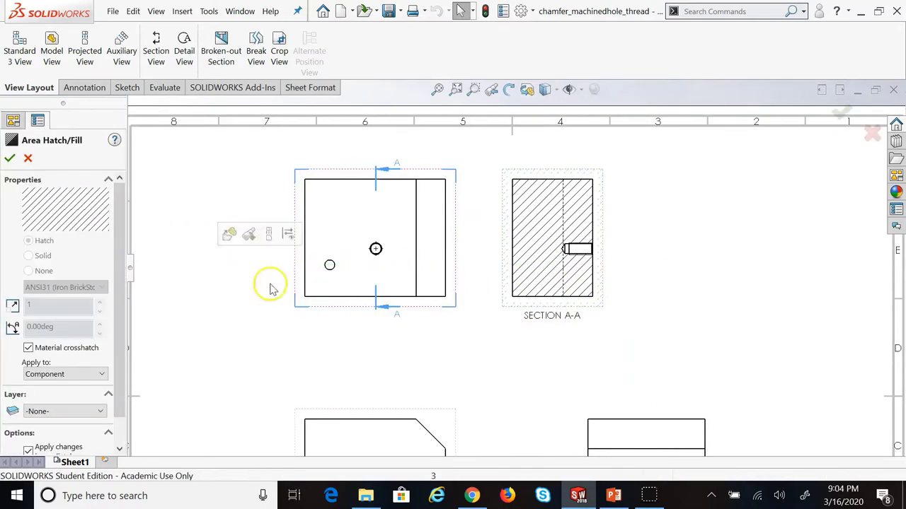
pyautogui.moveTo(582, 319); pyautogui.dragTo(187, 289)
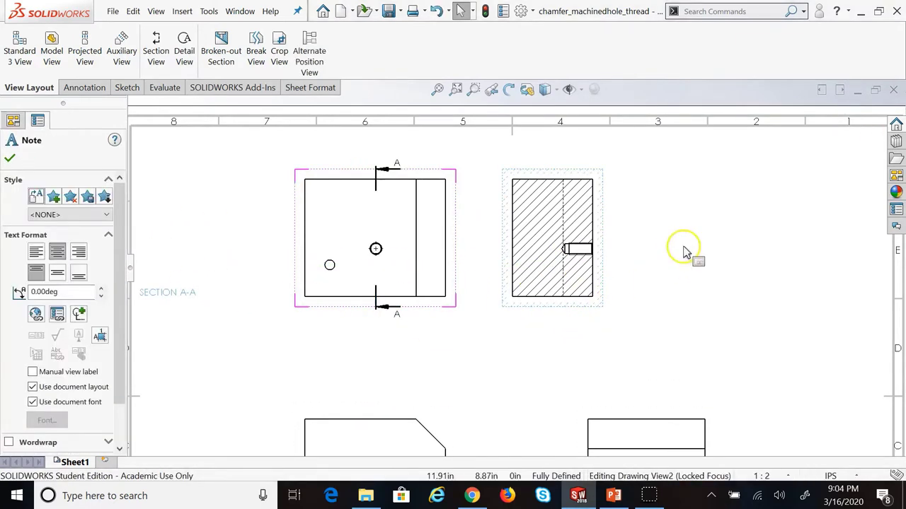
# Move section view A-A back to the left of the top view and rebuild the drawing
pyautogui.click(600, 253)
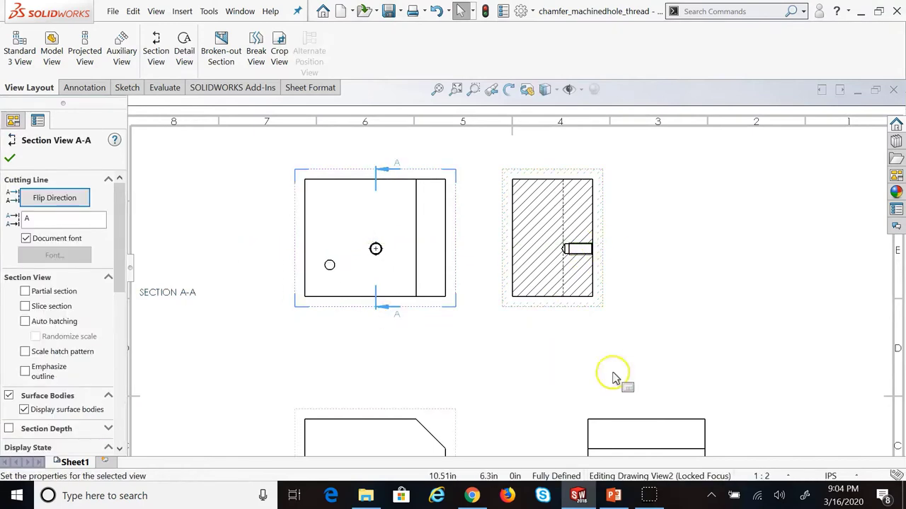
pyautogui.click(597, 304)
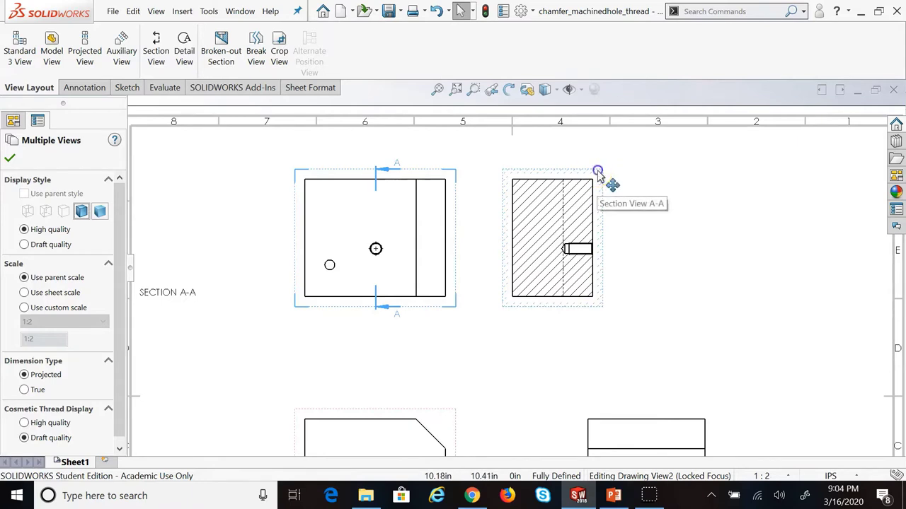
pyautogui.moveTo(328, 175); pyautogui.dragTo(329, 177)
pyautogui.click(329, 174)
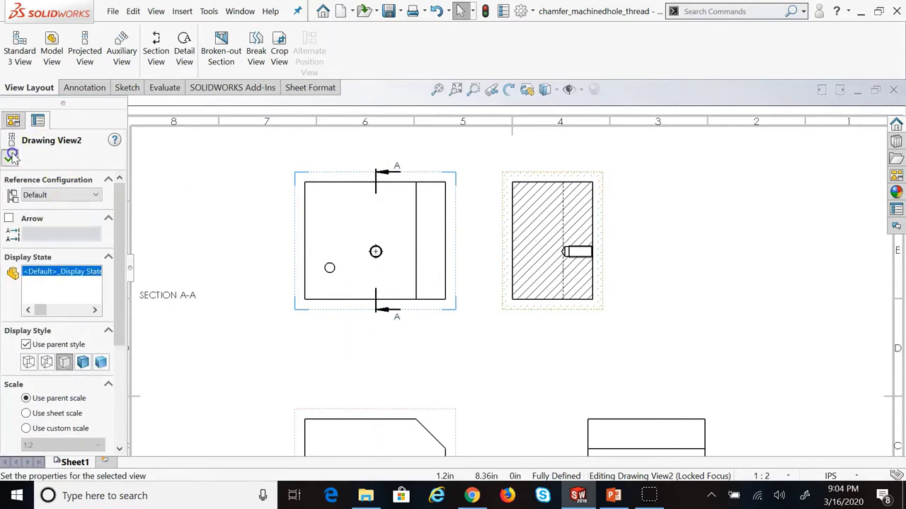
pyautogui.click(13, 121)
pyautogui.moveTo(585, 178); pyautogui.dragTo(247, 175)
pyautogui.click(601, 283)
pyautogui.scroll(2, 434, 283)
pyautogui.scroll(-1, 431, 290)
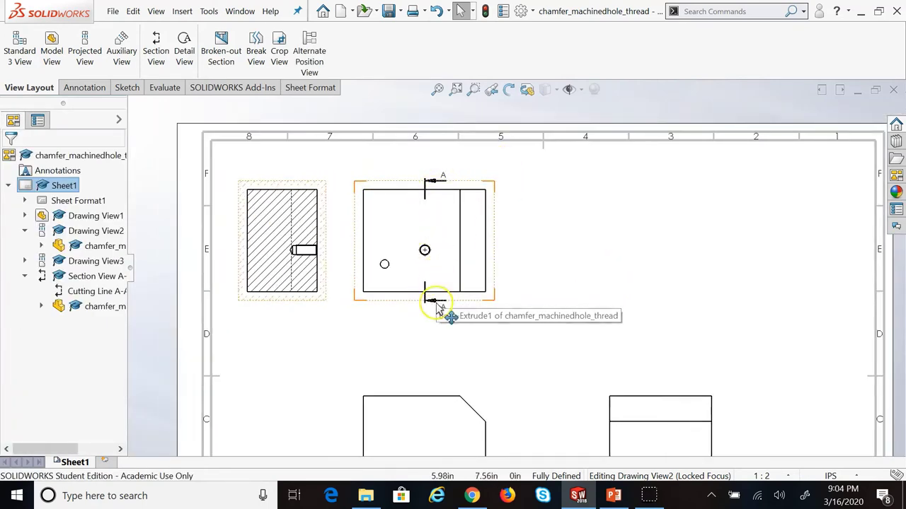
pyautogui.doubleClick(437, 302)
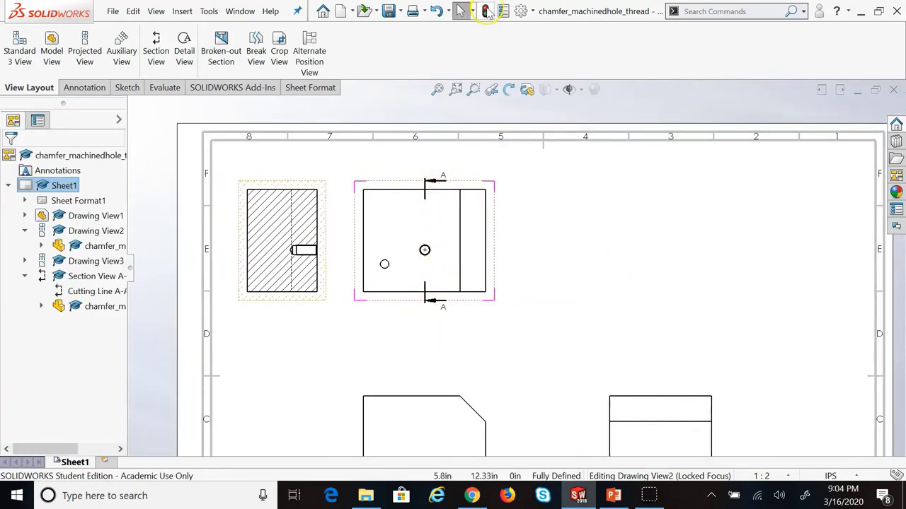
pyautogui.click(486, 10)
pyautogui.click(665, 385)
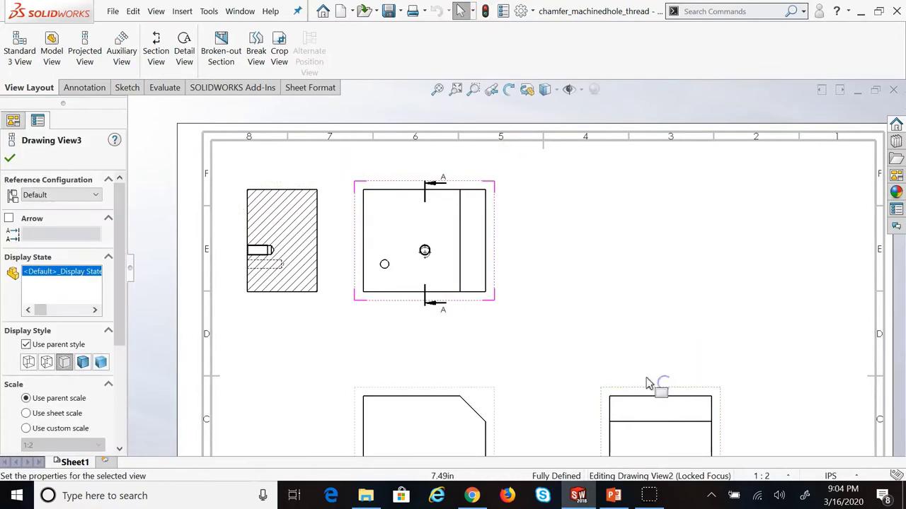
pyautogui.click(295, 281)
pyautogui.scroll(-2, 187, 312)
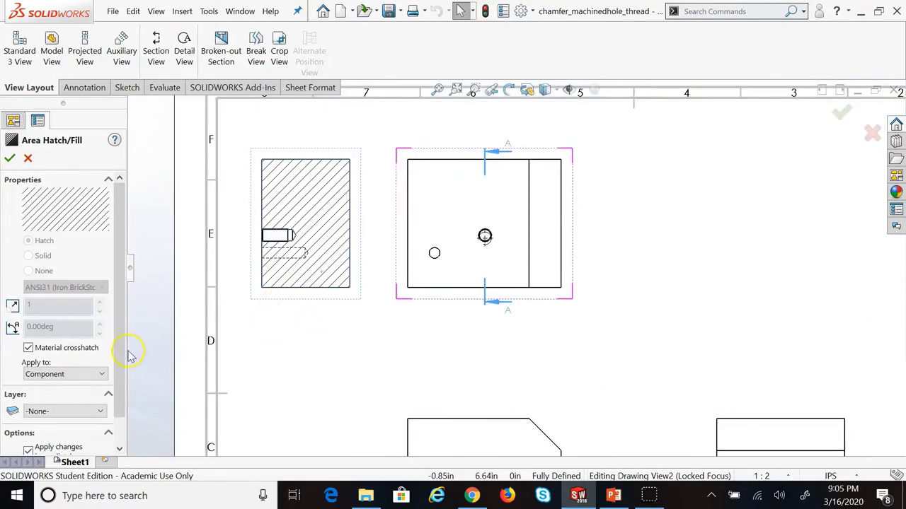
pyautogui.scroll(-1, 111, 396)
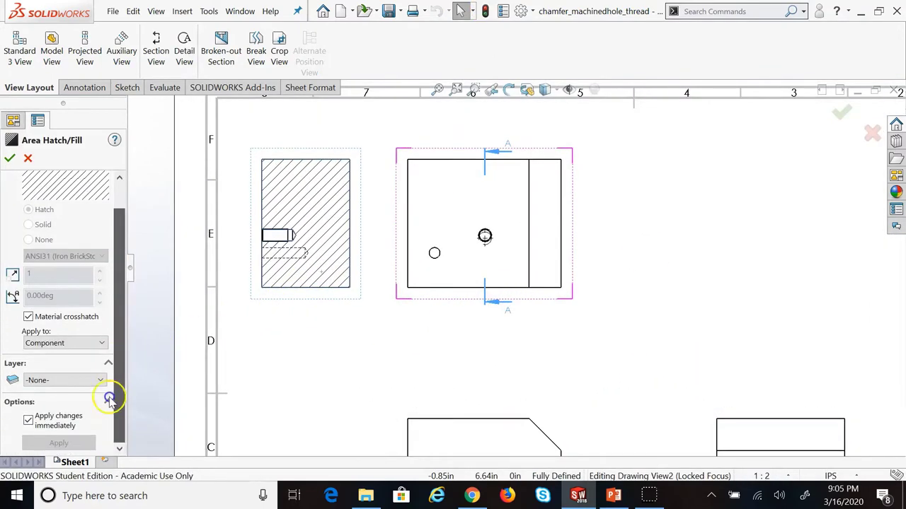
pyautogui.click(28, 158)
# Set the display style of section view A-A to Hidden Lines Removed
pyautogui.click(323, 298)
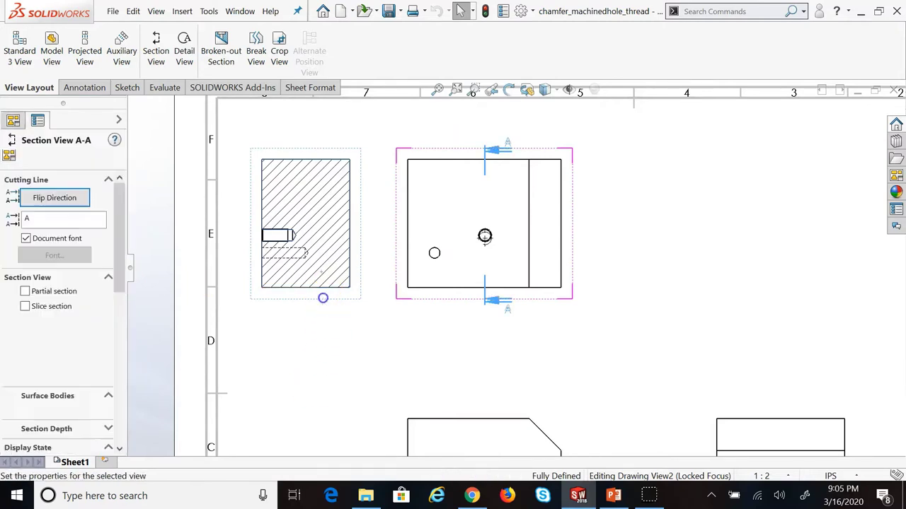
pyautogui.scroll(-5, 70, 322)
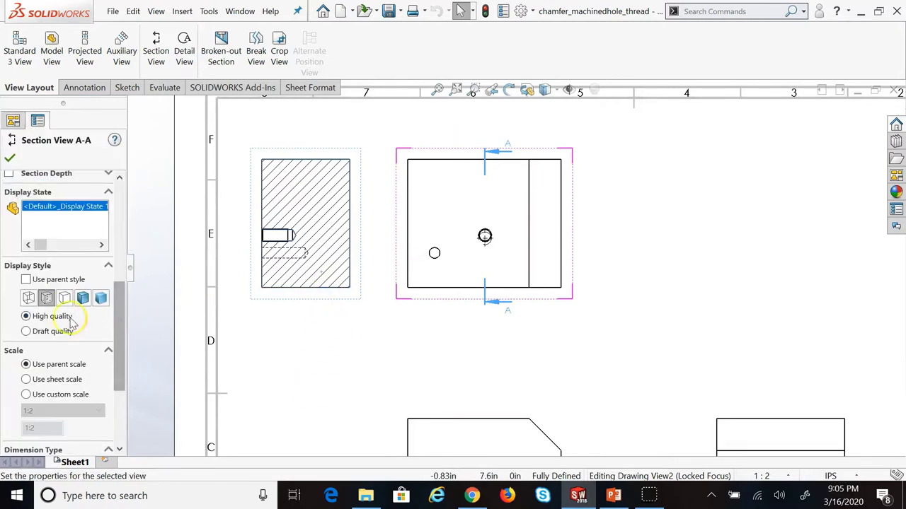
pyautogui.click(65, 298)
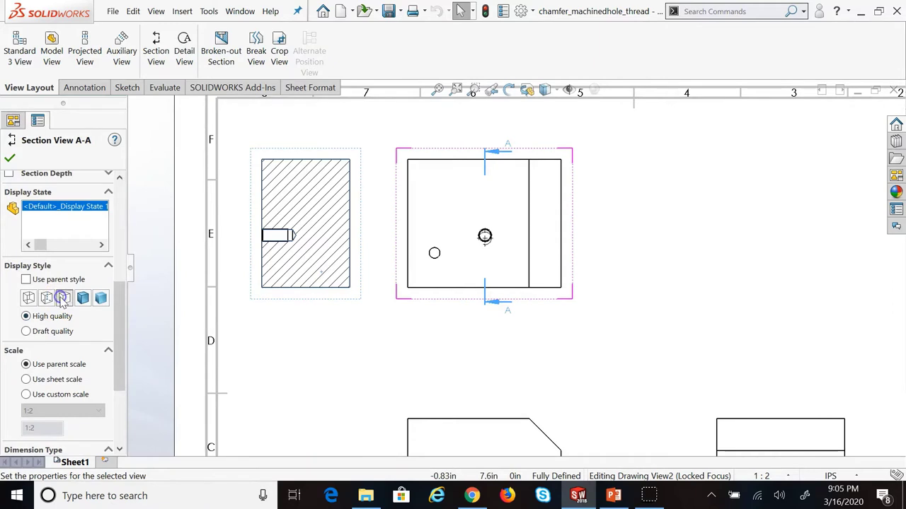
pyautogui.click(10, 158)
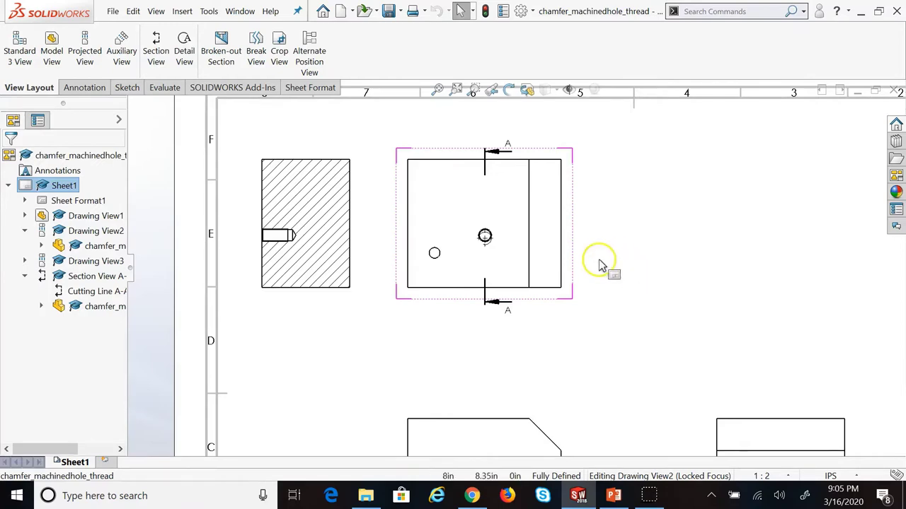
# Turn off material crosshatch for the hatching in section view A-A and set its angle to 25 degrees
pyautogui.scroll(-1, 430, 263)
pyautogui.scroll(1, 493, 249)
pyautogui.scroll(-1, 494, 249)
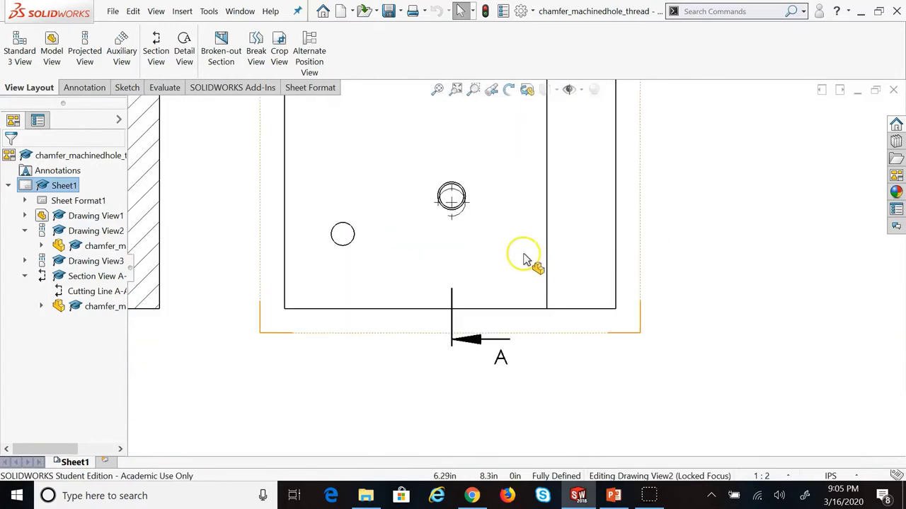
pyautogui.scroll(3, 461, 205)
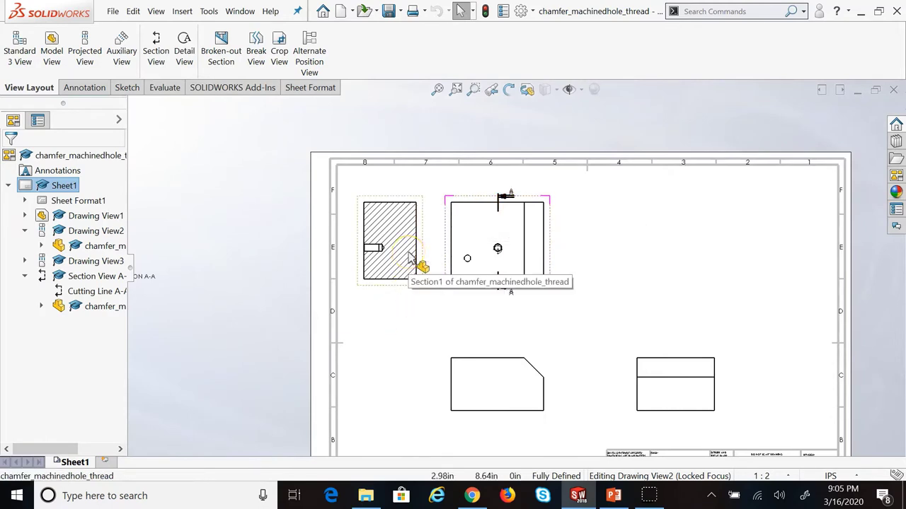
pyautogui.scroll(-2, 408, 258)
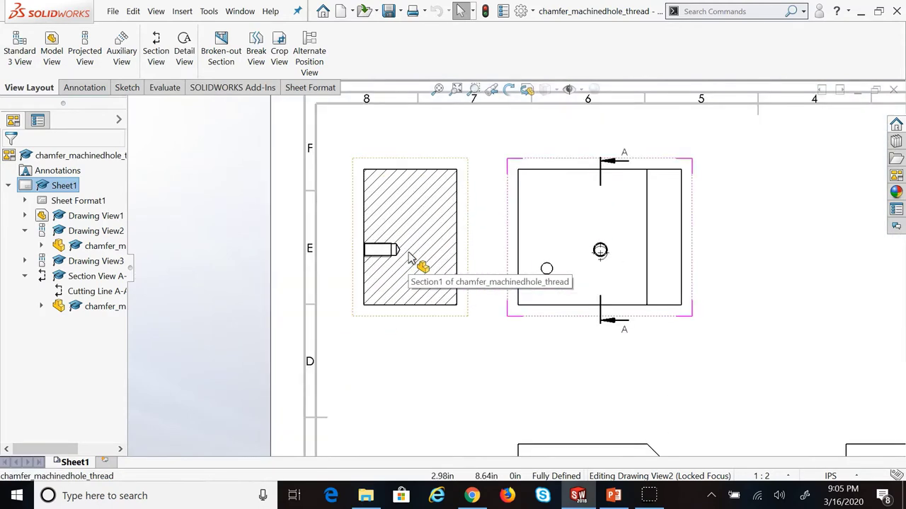
pyautogui.click(421, 248)
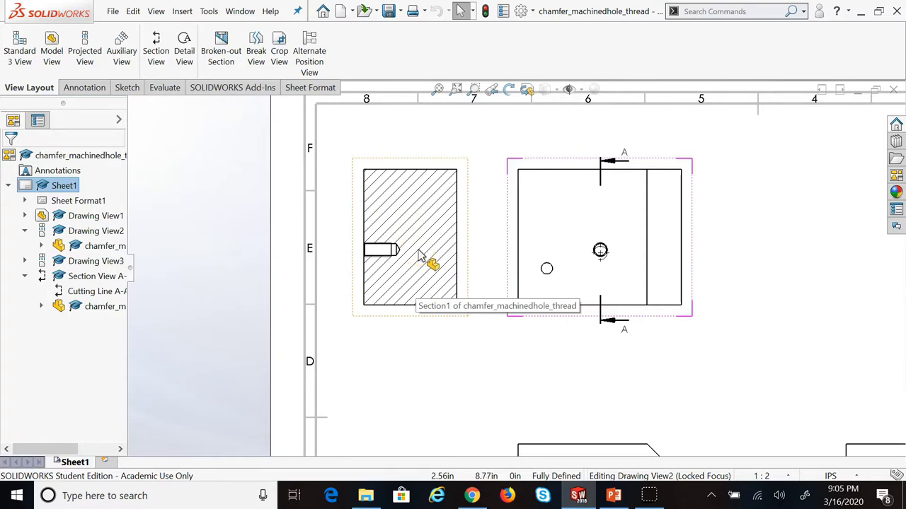
pyautogui.click(420, 256)
pyautogui.click(420, 254)
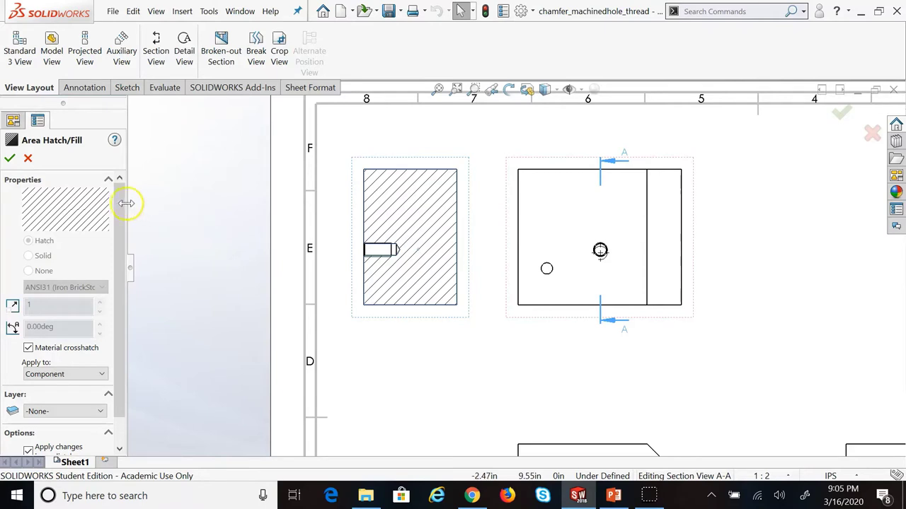
pyautogui.moveTo(117, 205); pyautogui.dragTo(111, 254)
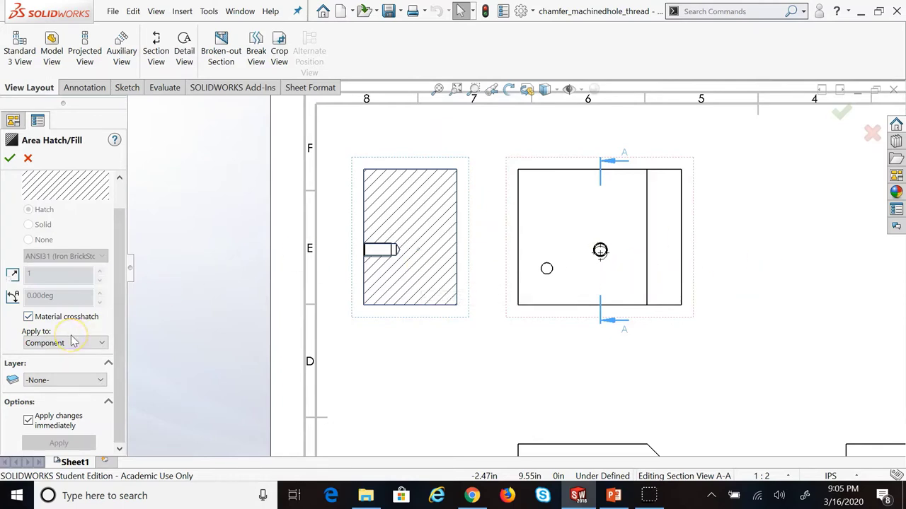
pyautogui.click(29, 317)
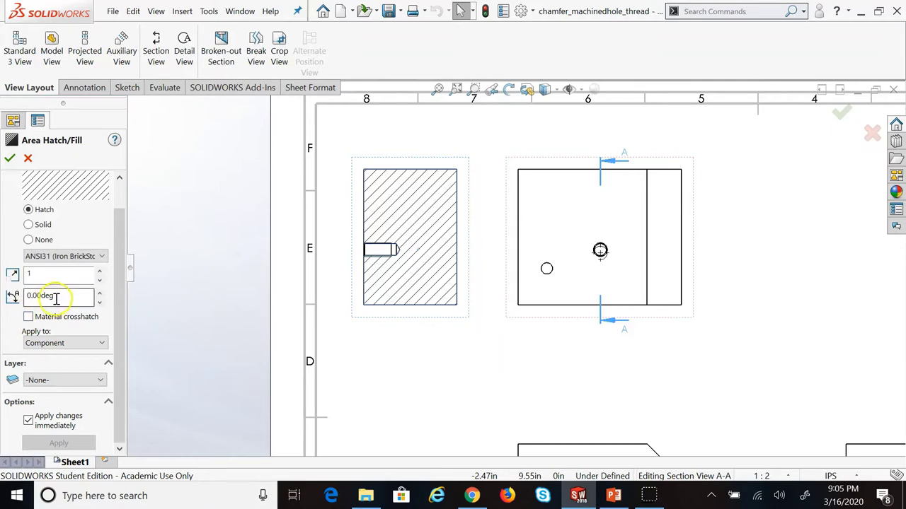
pyautogui.scroll(5, 99, 297)
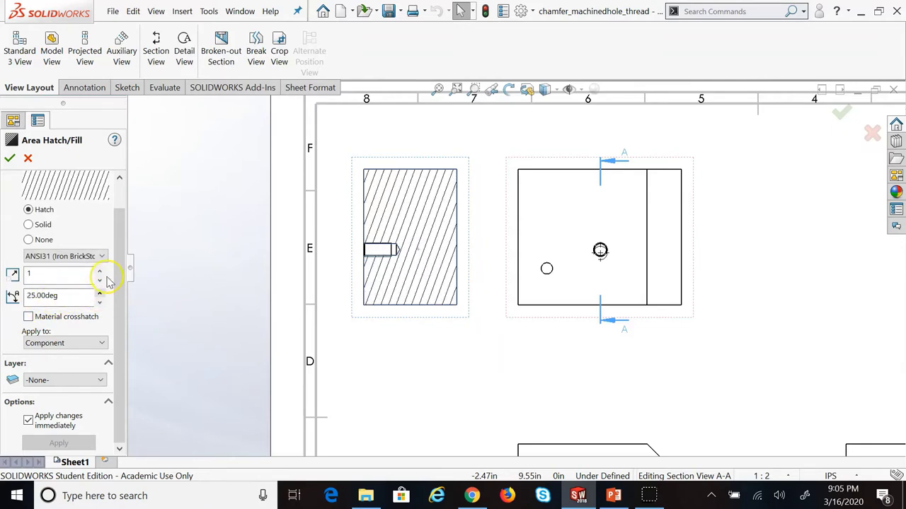
# Try a hatch pattern scale of 4, return it to 1 and restore the material crosshatch
pyautogui.scroll(3, 103, 276)
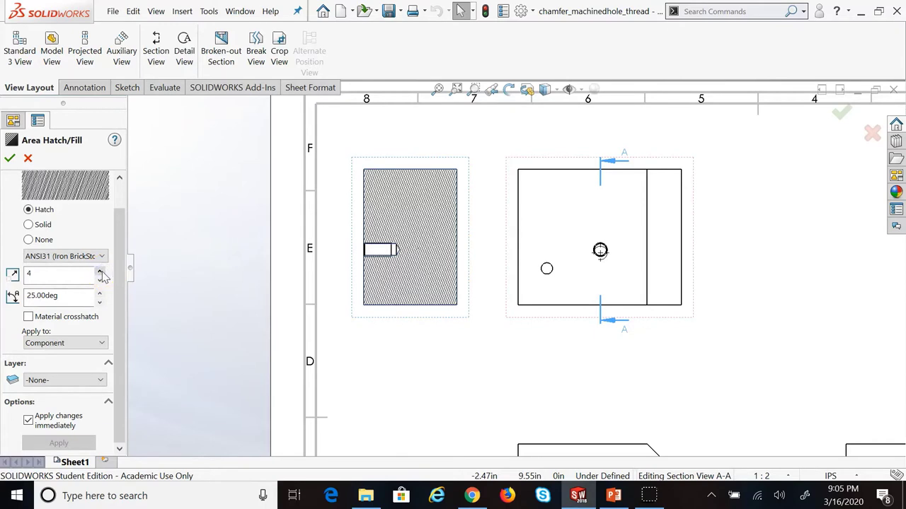
pyautogui.scroll(-3, 103, 283)
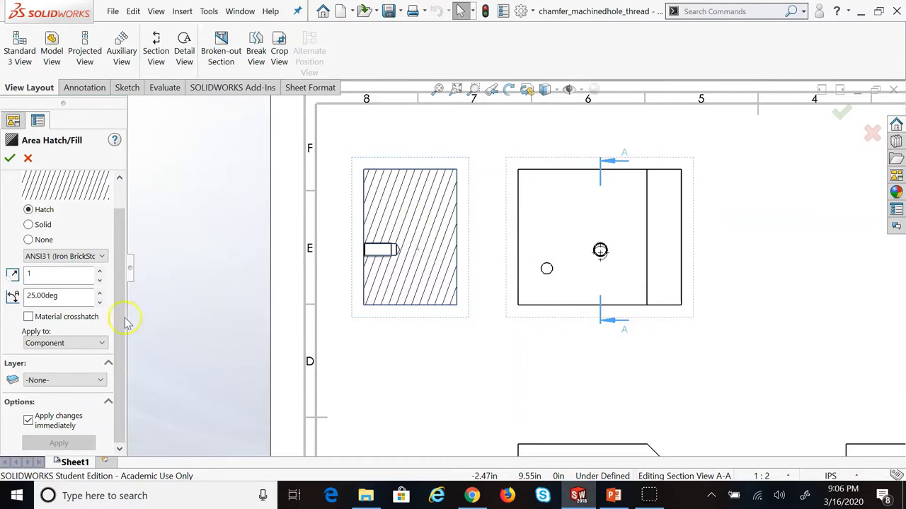
pyautogui.click(29, 317)
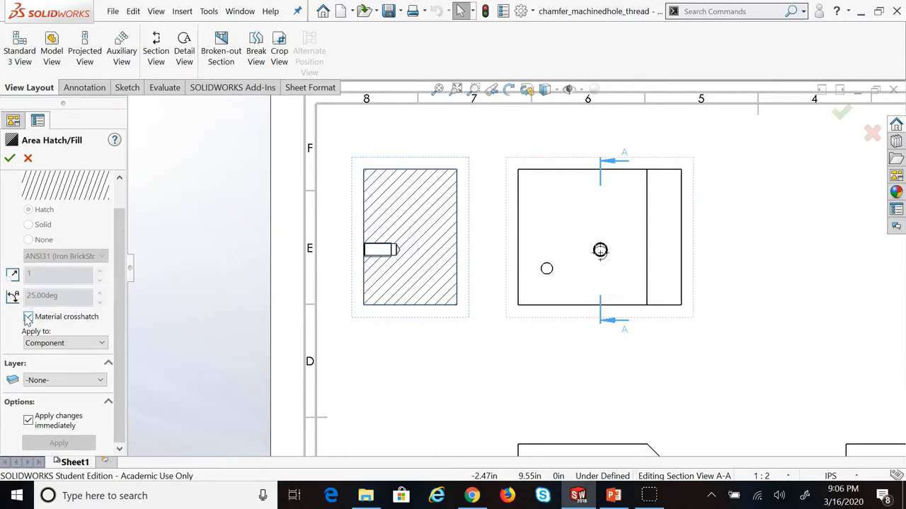
pyautogui.click(10, 159)
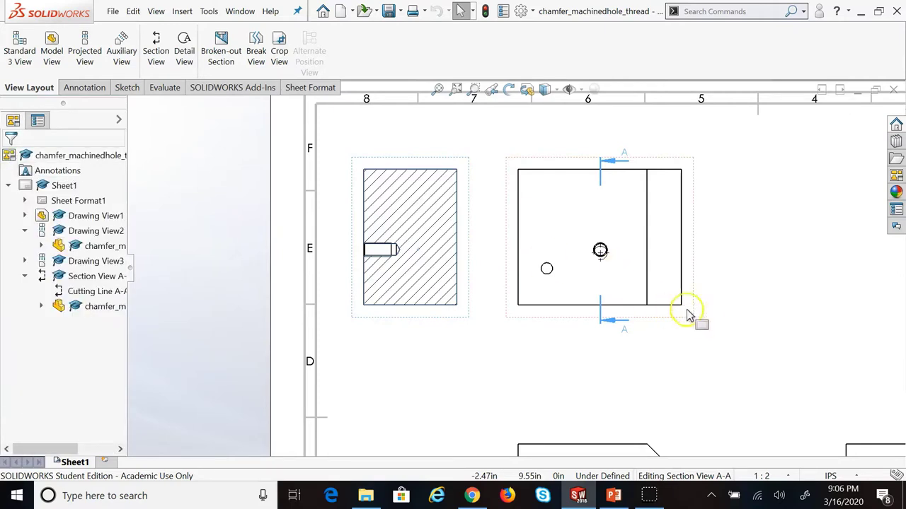
# Switch to PowerPoint and review the slides on modifying section hatching and on broken-out sections
pyautogui.scroll(1, 789, 317)
pyautogui.scroll(2, 708, 435)
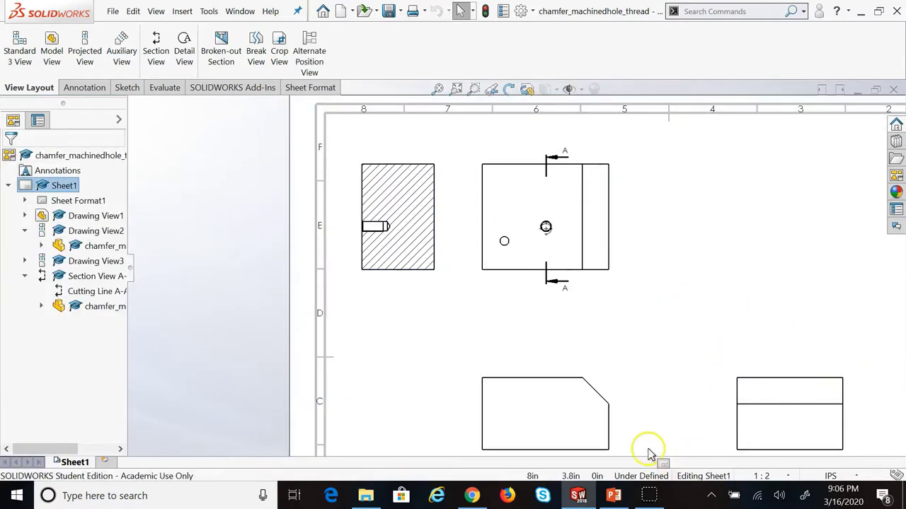
pyautogui.scroll(-1, 637, 400)
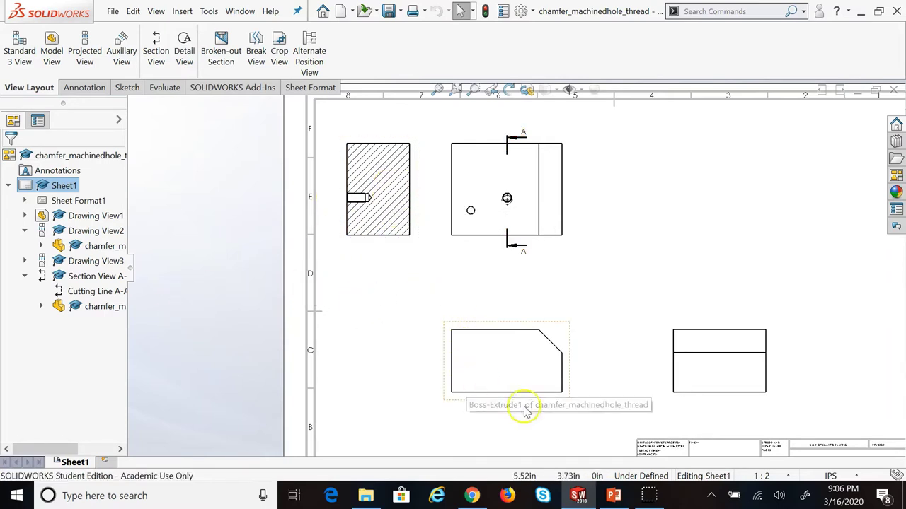
pyautogui.click(612, 494)
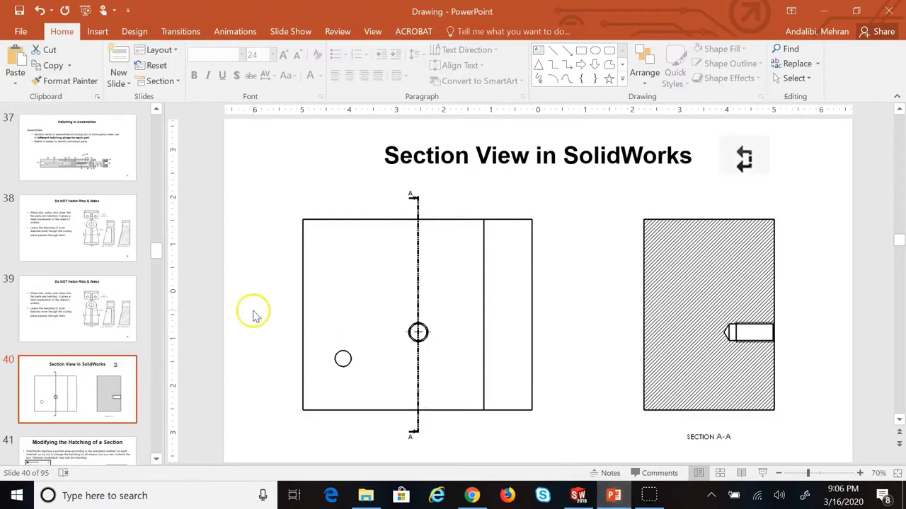
pyautogui.scroll(-3, 149, 322)
pyautogui.click(94, 341)
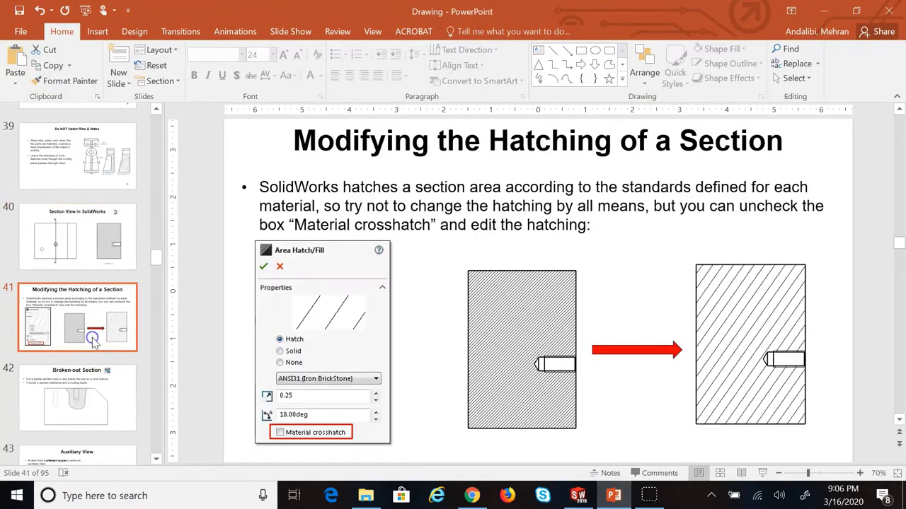
pyautogui.click(101, 407)
pyautogui.scroll(-2, 106, 407)
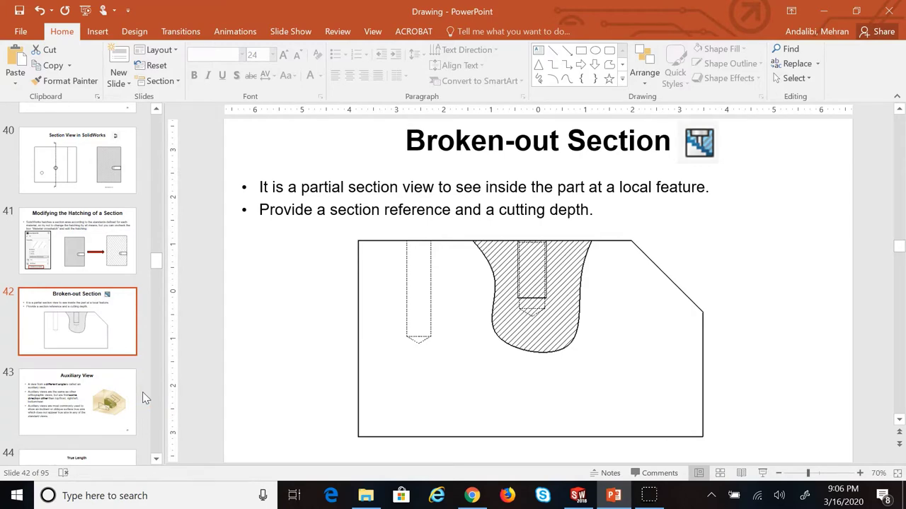
# Switch back to SolidWorks and delete section view A-A from the drawing
pyautogui.click(573, 499)
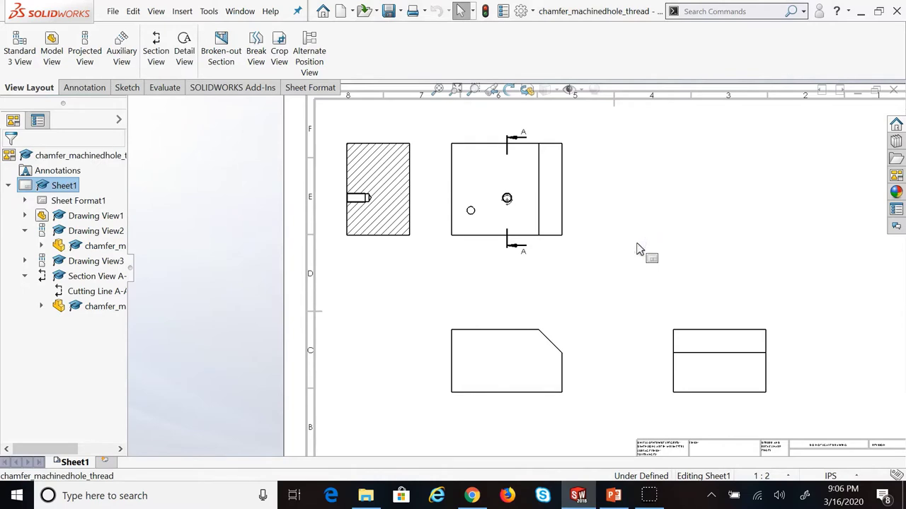
pyautogui.click(402, 247)
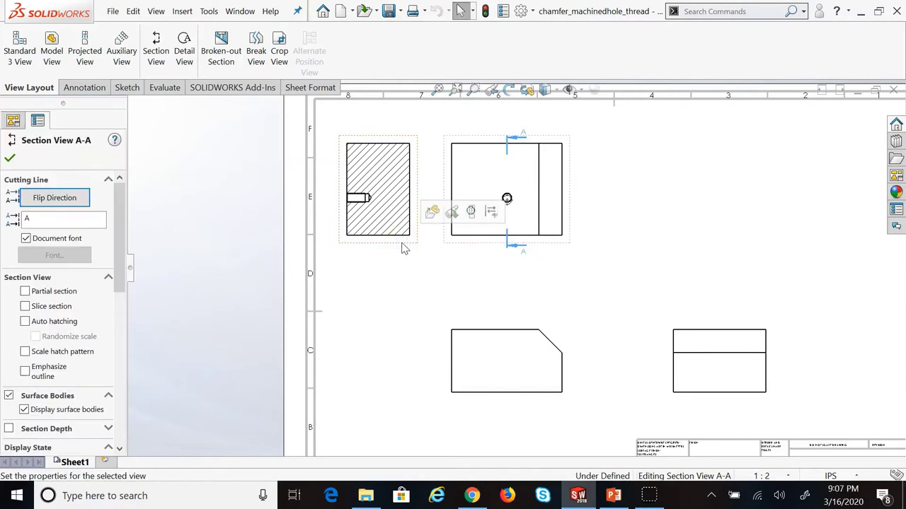
pyautogui.press('Delete')
pyautogui.click(546, 191)
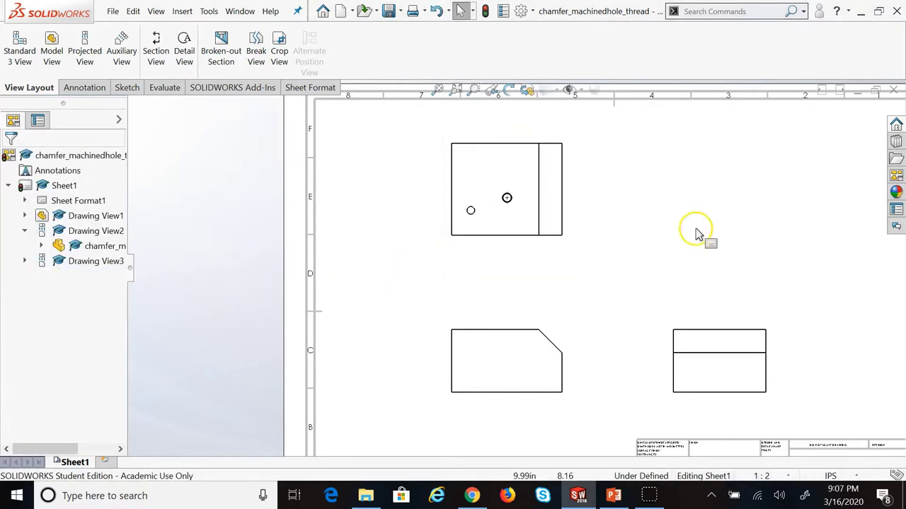
# Set the front view's display style to Hidden Lines Visible
pyautogui.click(472, 400)
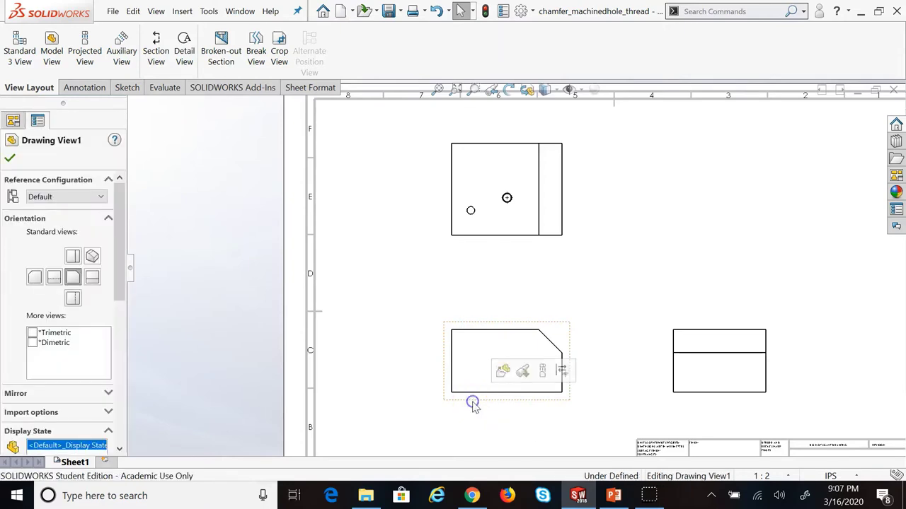
pyautogui.click(121, 362)
pyautogui.click(51, 267)
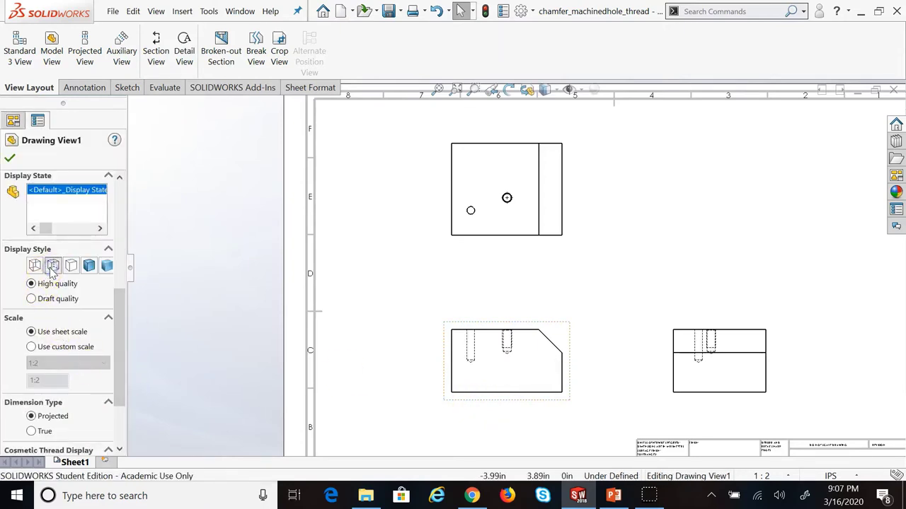
pyautogui.click(10, 159)
pyautogui.click(671, 275)
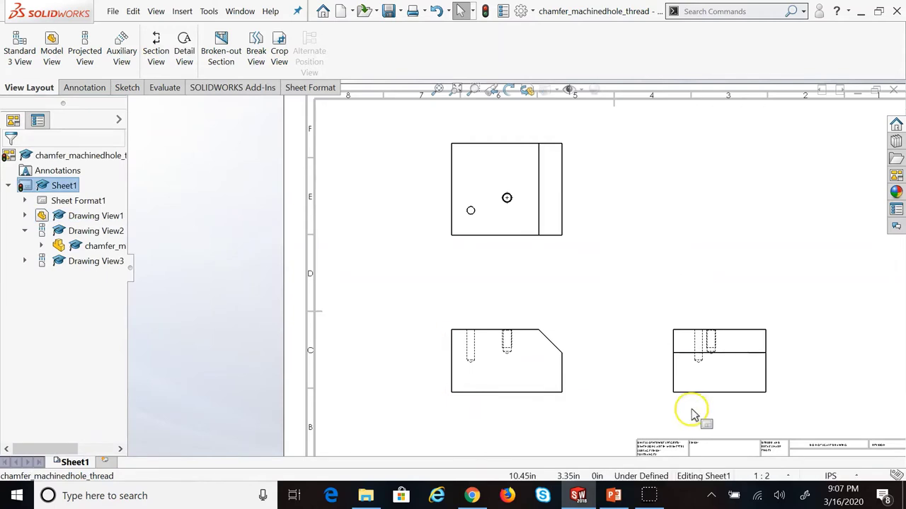
# Measure the left dowel hole's depth on its hidden edge in the front view, without placing a dimension
pyautogui.scroll(-1, 687, 415)
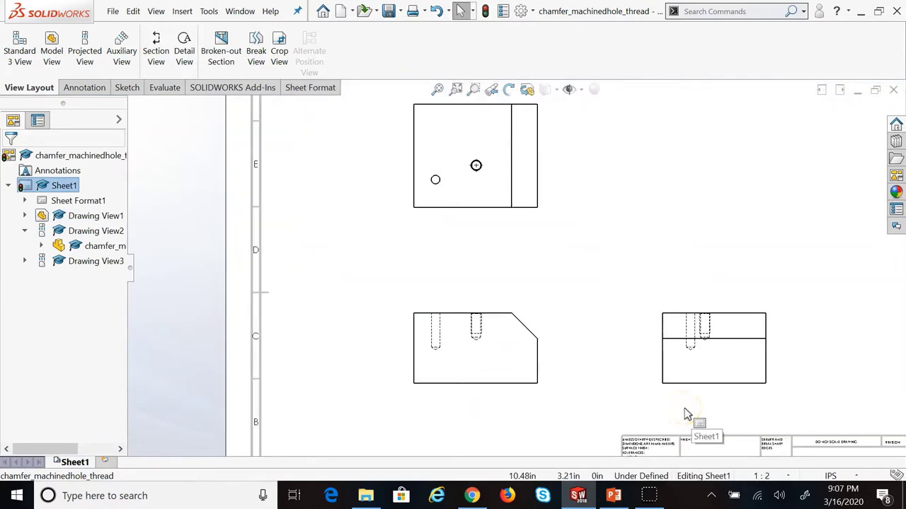
pyautogui.click(508, 238)
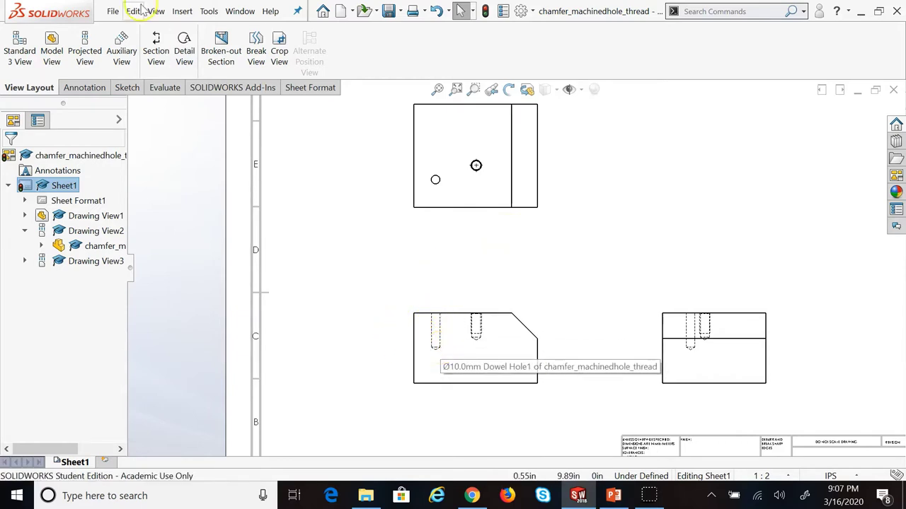
pyautogui.click(435, 182)
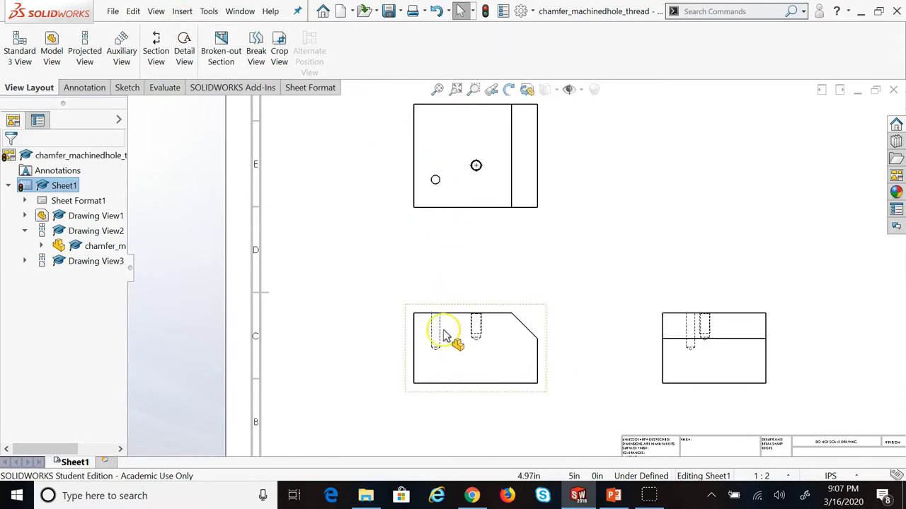
pyautogui.click(88, 87)
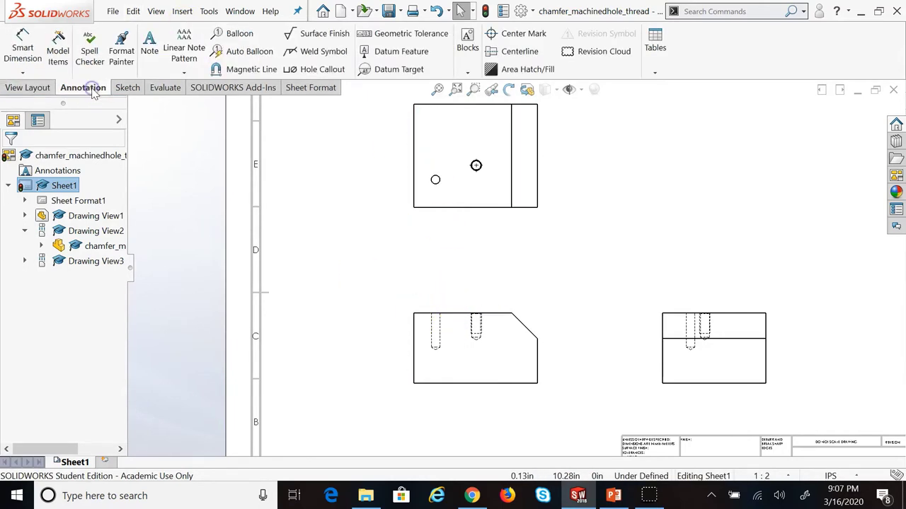
pyautogui.click(22, 47)
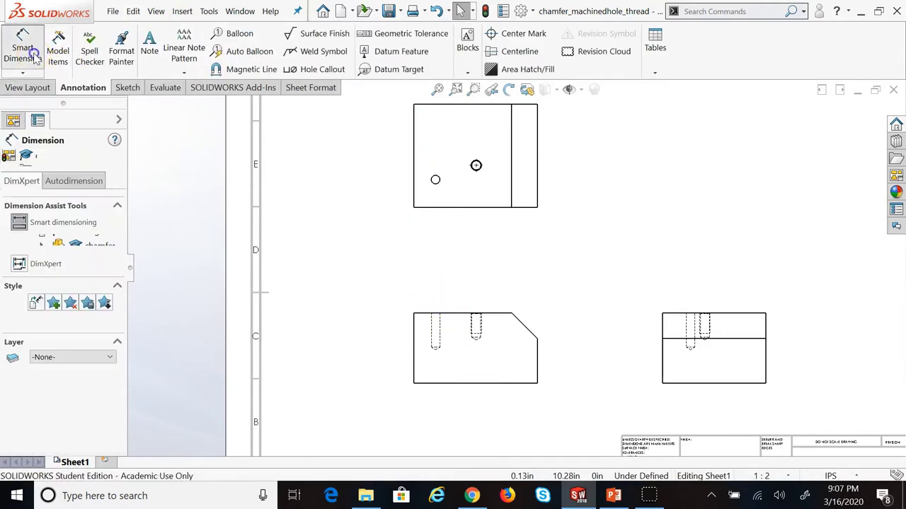
pyautogui.click(436, 332)
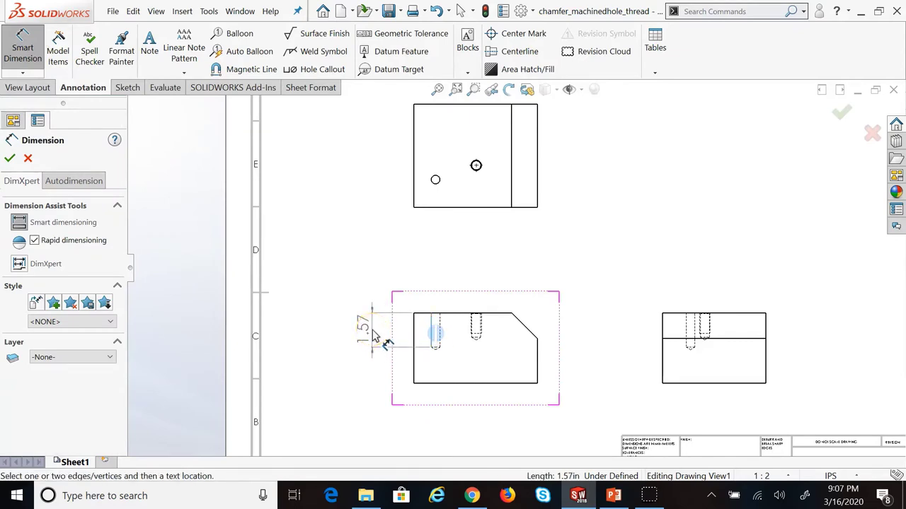
pyautogui.press('Escape')
# Dimension the dowel hole's diameter in the top view, placing the text below and to the left of the view
pyautogui.click(463, 178)
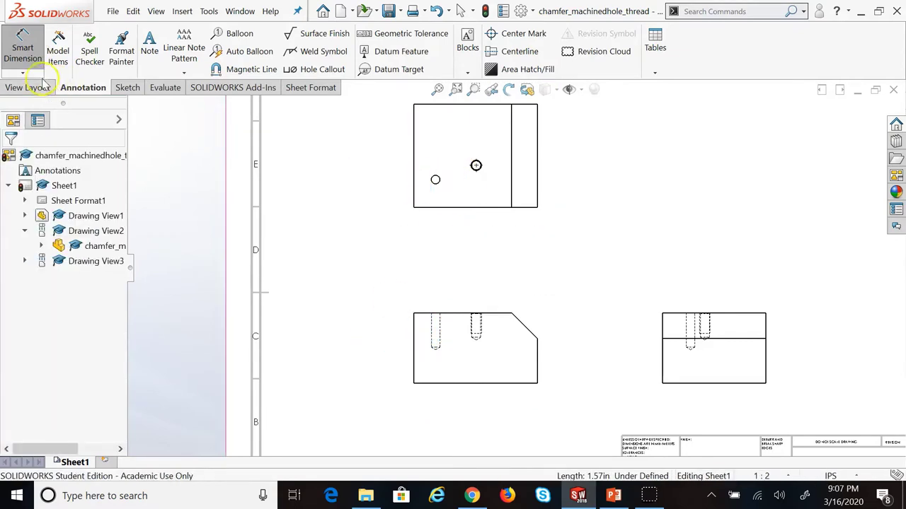
pyautogui.click(421, 212)
pyautogui.click(436, 182)
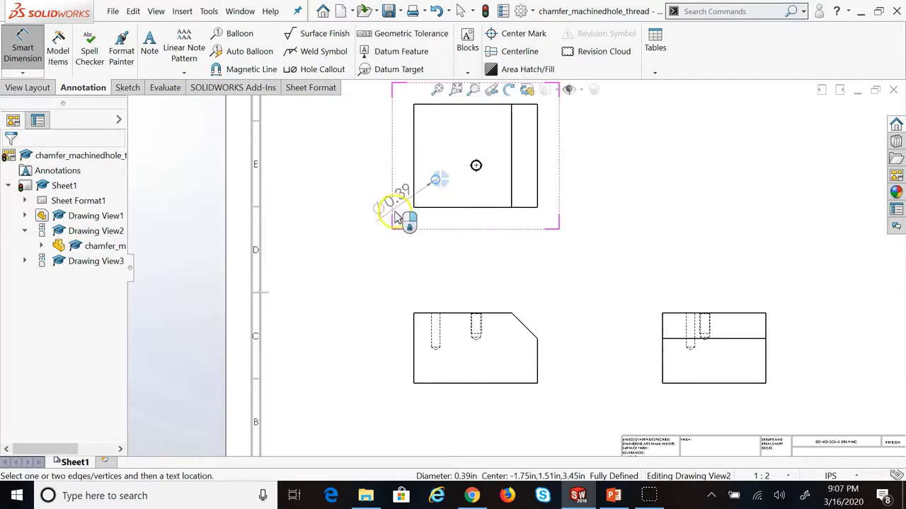
pyautogui.click(360, 274)
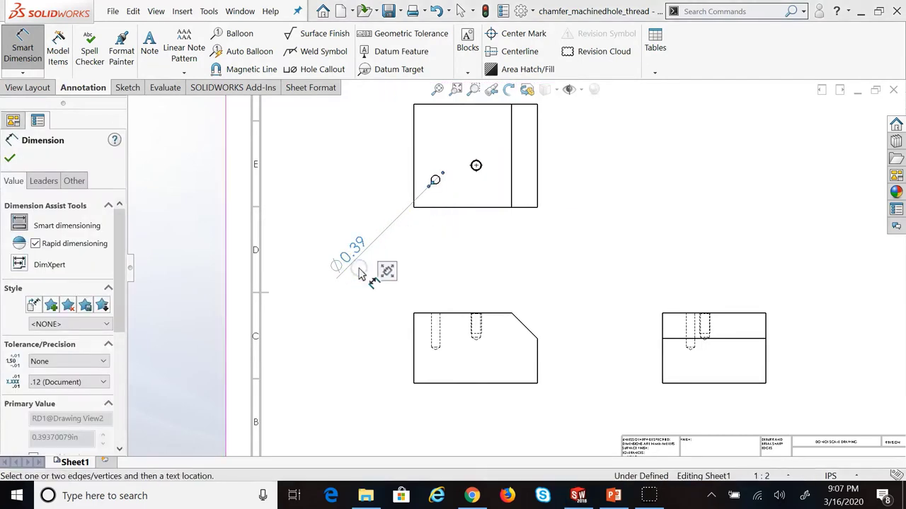
# Append ", 1.57" and the hole depth symbol to the dowel hole's diameter dimension
pyautogui.scroll(-5, 113, 357)
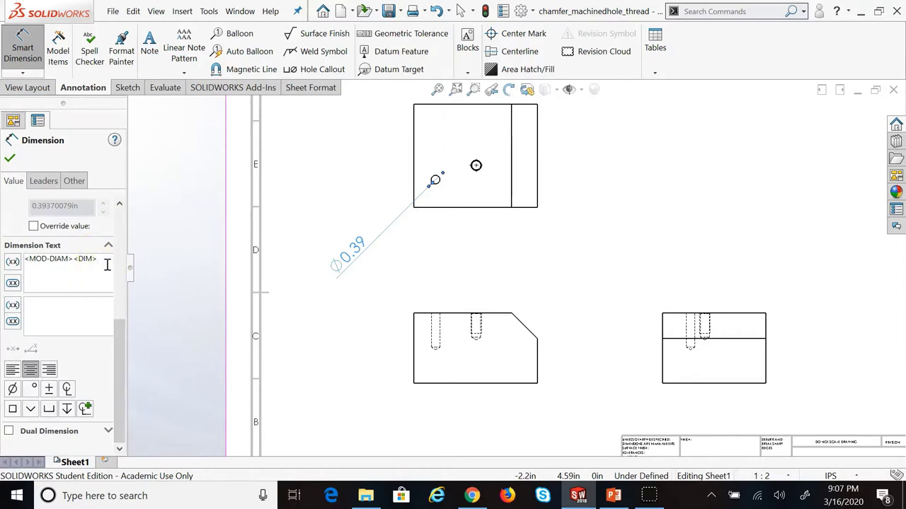
pyautogui.write(', 1.57')
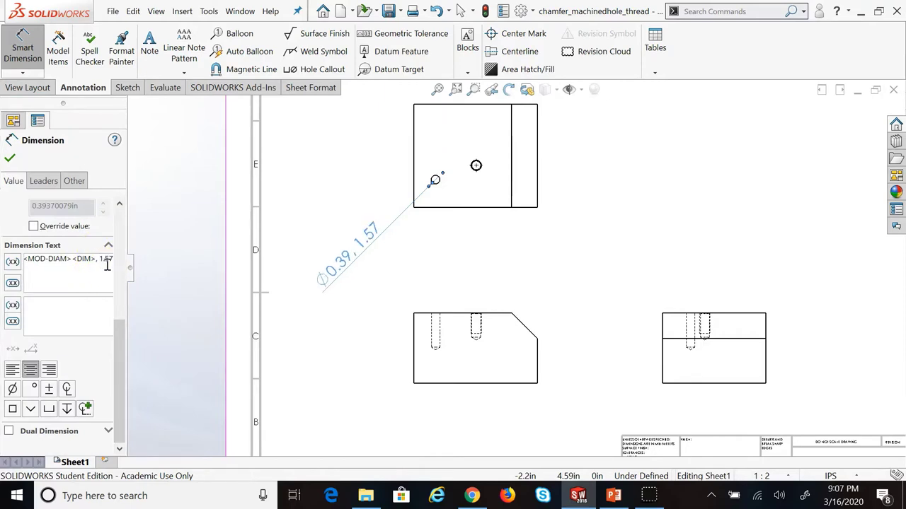
pyautogui.click(67, 409)
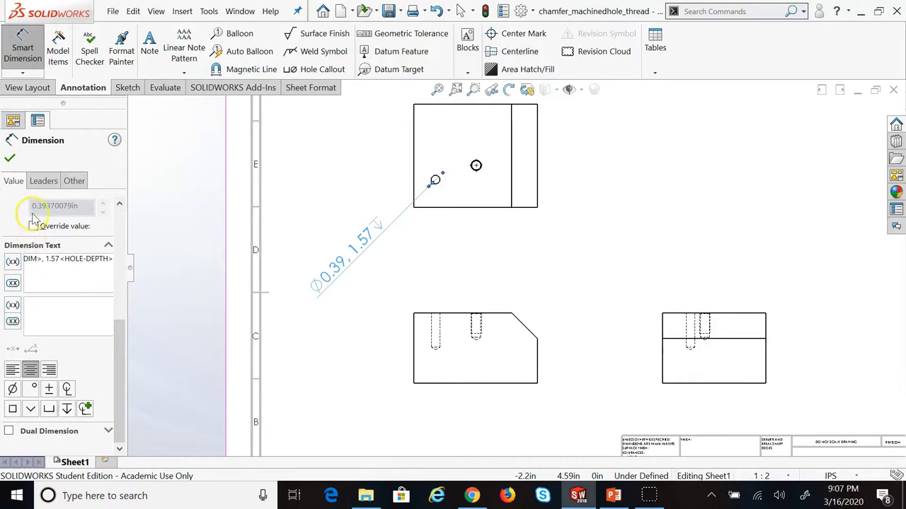
pyautogui.click(10, 159)
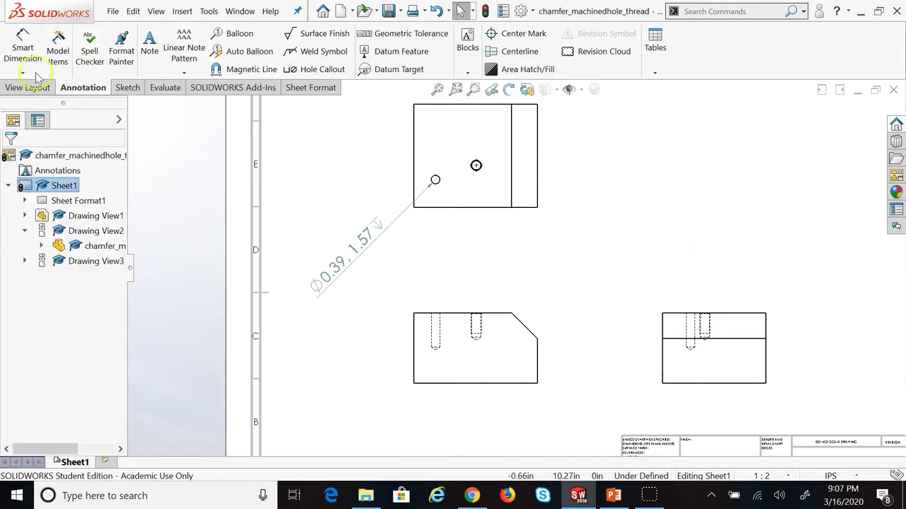
pyautogui.click(23, 53)
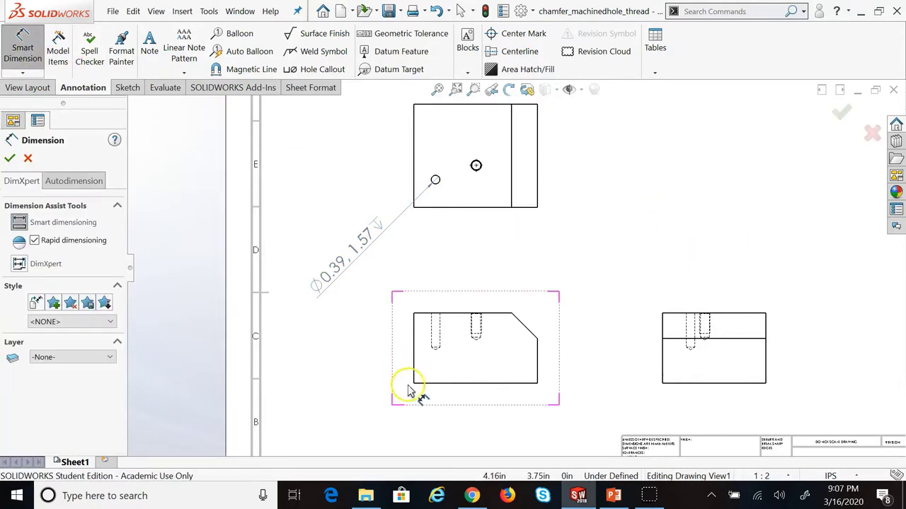
pyautogui.click(433, 333)
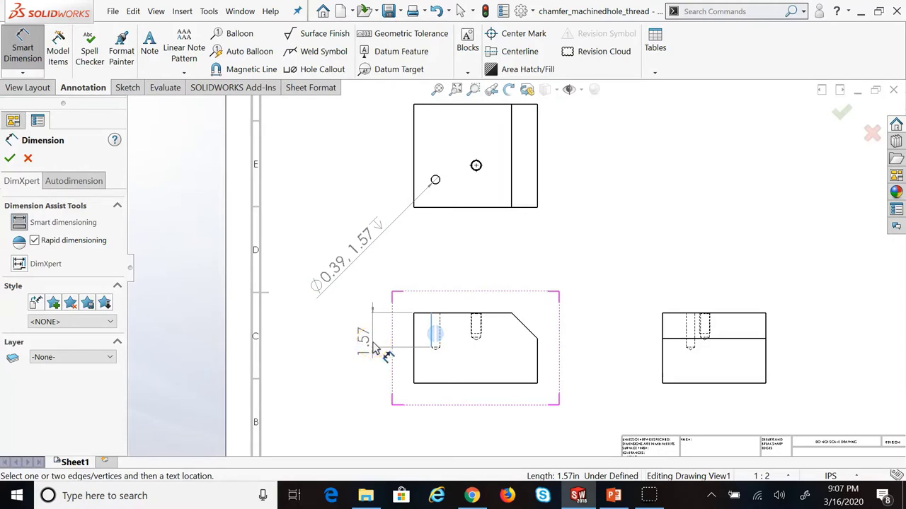
pyautogui.press('Escape')
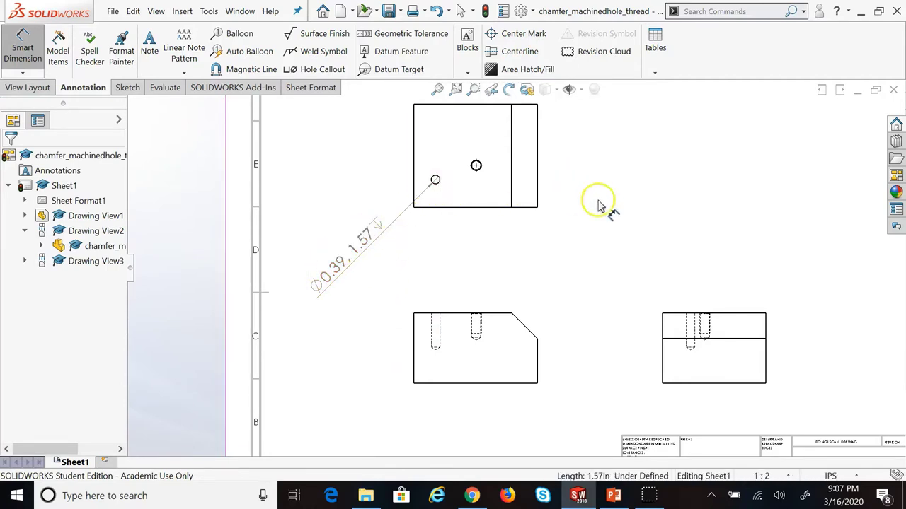
pyautogui.click(447, 190)
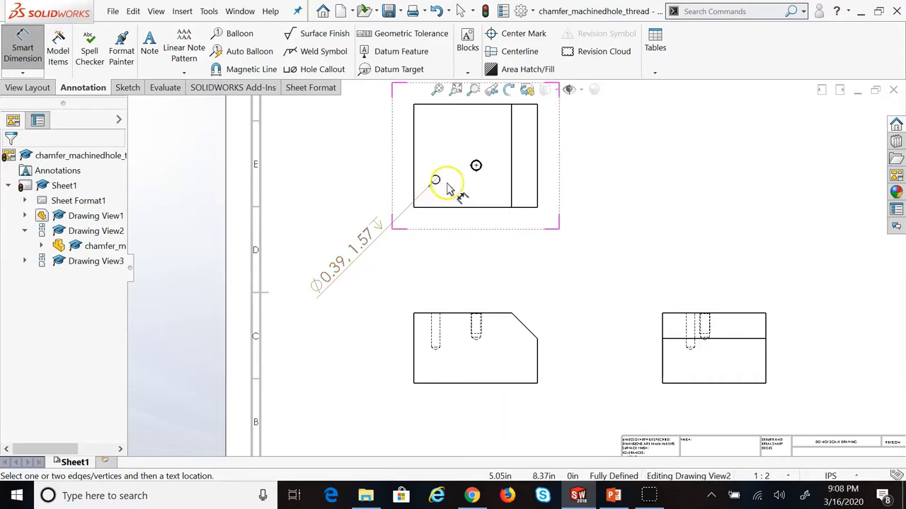
# Create a section view with a horizontal cutting line through the dowel hole's centre, placed between the top and front views
pyautogui.click(28, 88)
pyautogui.click(154, 46)
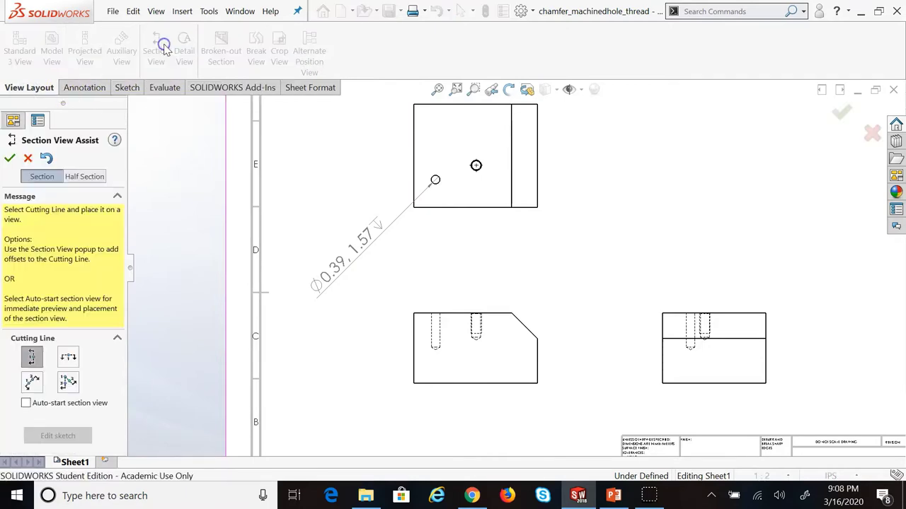
pyautogui.click(67, 360)
pyautogui.click(435, 179)
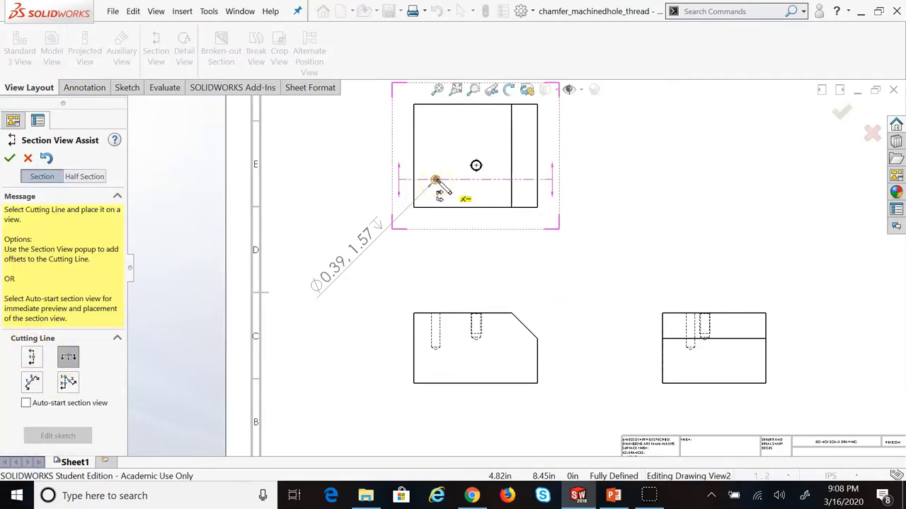
pyautogui.click(435, 179)
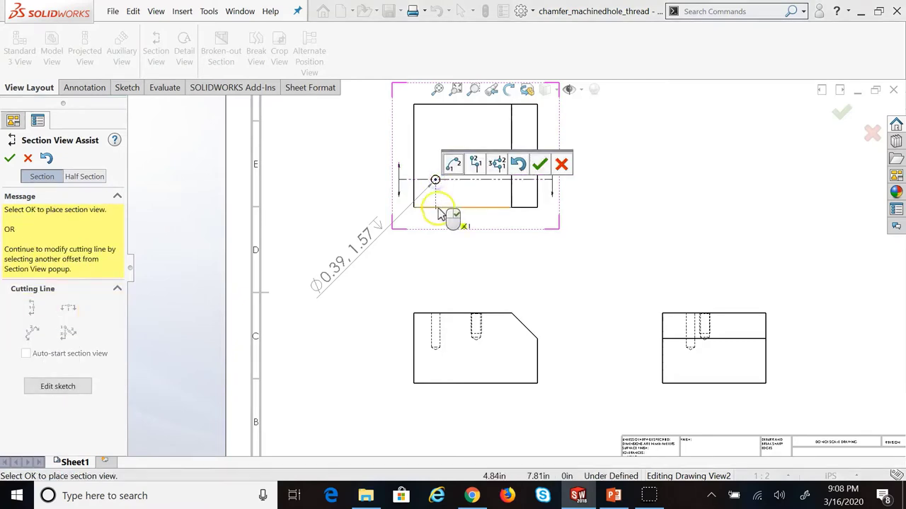
pyautogui.click(10, 160)
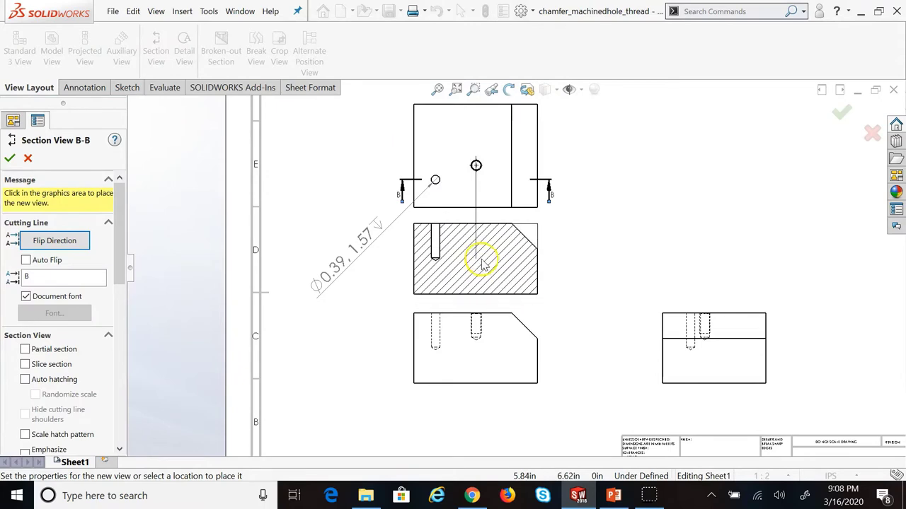
pyautogui.click(481, 258)
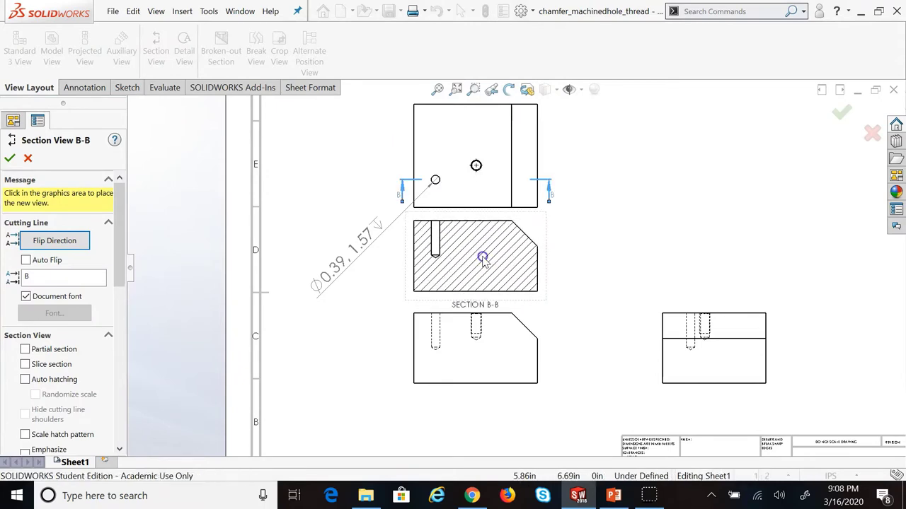
pyautogui.click(10, 160)
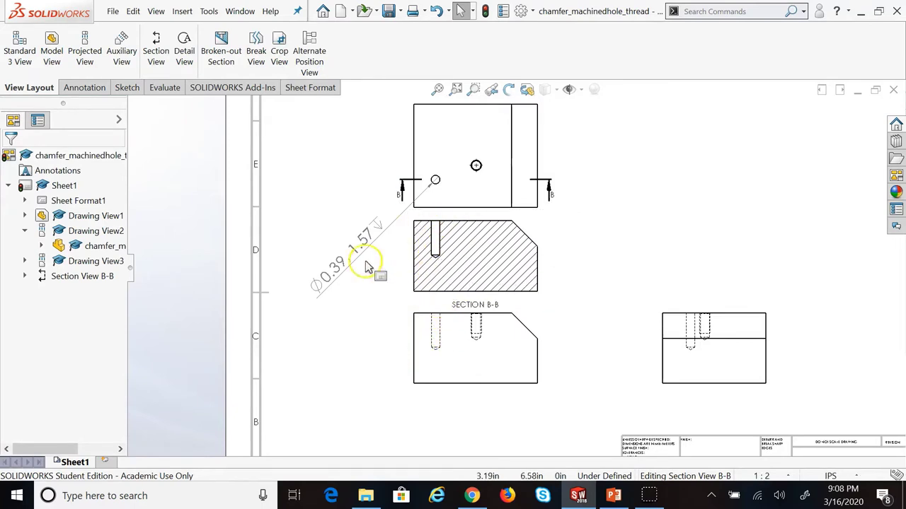
# Move the diameter dimension up beside the top view and delete its appended 1.57 depth text and symbol
pyautogui.moveTo(342, 262); pyautogui.dragTo(341, 161)
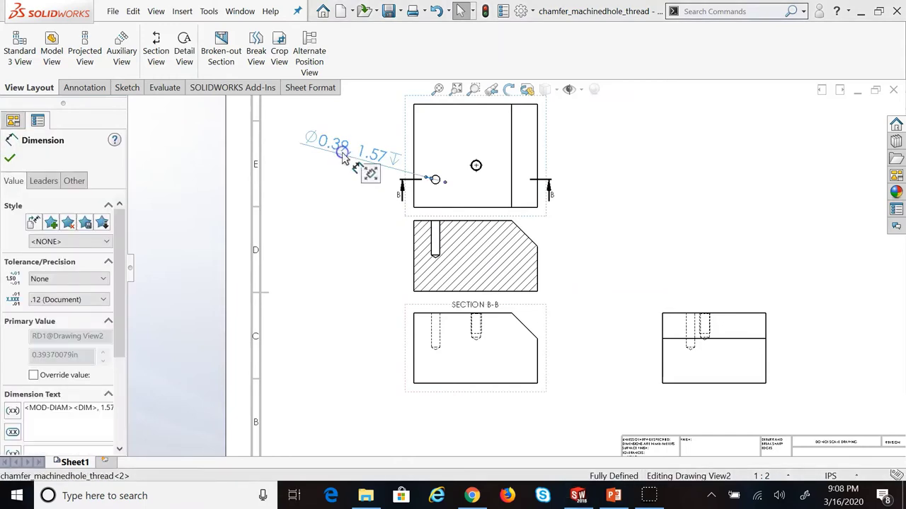
pyautogui.click(116, 414)
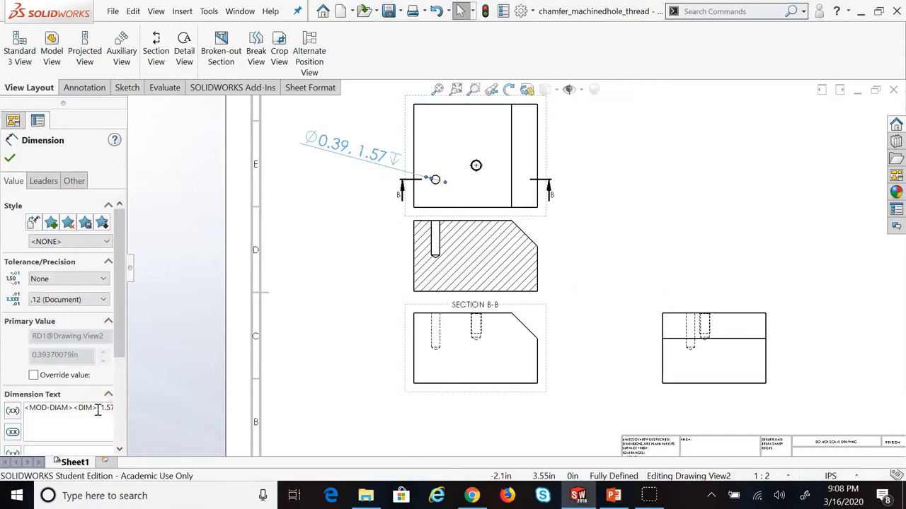
pyautogui.press('Delete')
pyautogui.press('Delete')
pyautogui.press('Delete')
pyautogui.press('Delete')
pyautogui.press('Delete')
pyautogui.press('Delete')
pyautogui.press('Delete')
pyautogui.press('Delete')
pyautogui.press('Delete')
pyautogui.press('Delete')
pyautogui.press('Delete')
pyautogui.press('Delete')
pyautogui.press('Delete')
pyautogui.press('Delete')
pyautogui.press('Delete')
pyautogui.press('Delete')
pyautogui.press('Delete')
pyautogui.press('Delete')
pyautogui.click(34, 118)
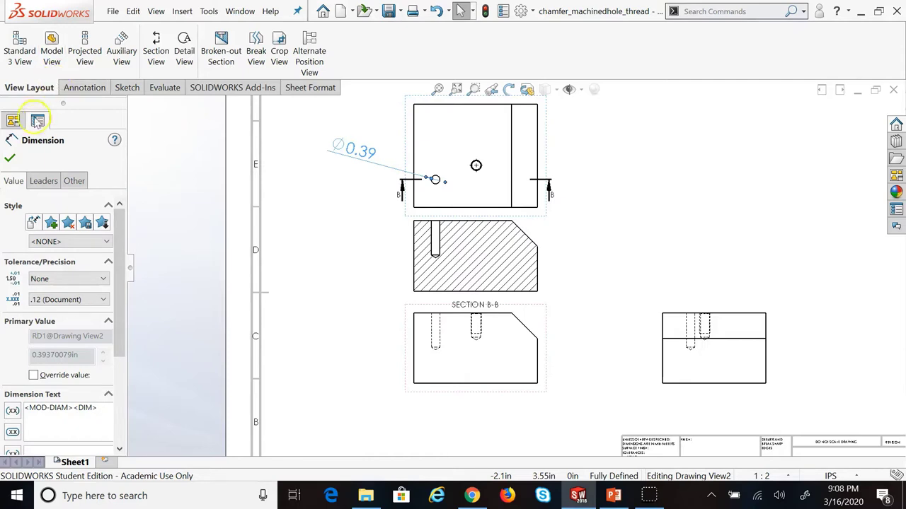
pyautogui.click(10, 158)
pyautogui.click(348, 287)
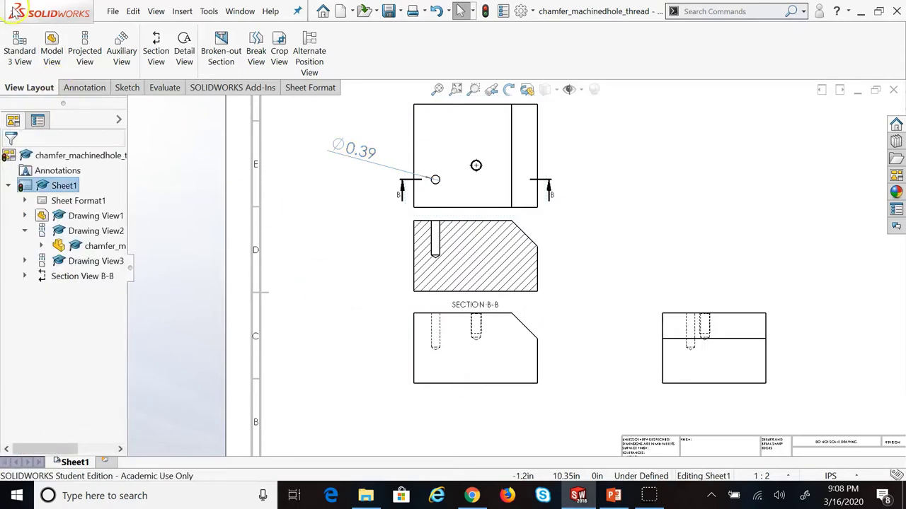
# Dimension the dowel hole's depth in the section view, placing the text to the left of the view
pyautogui.click(67, 87)
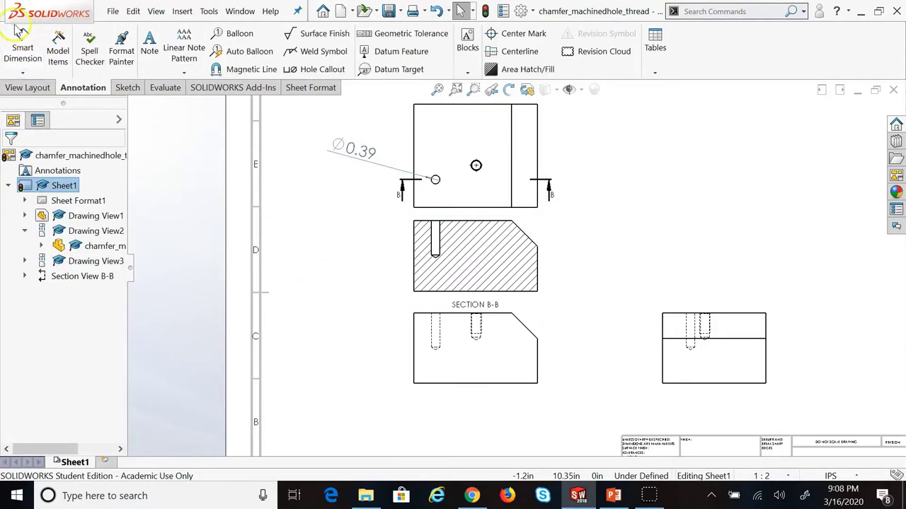
pyautogui.click(21, 39)
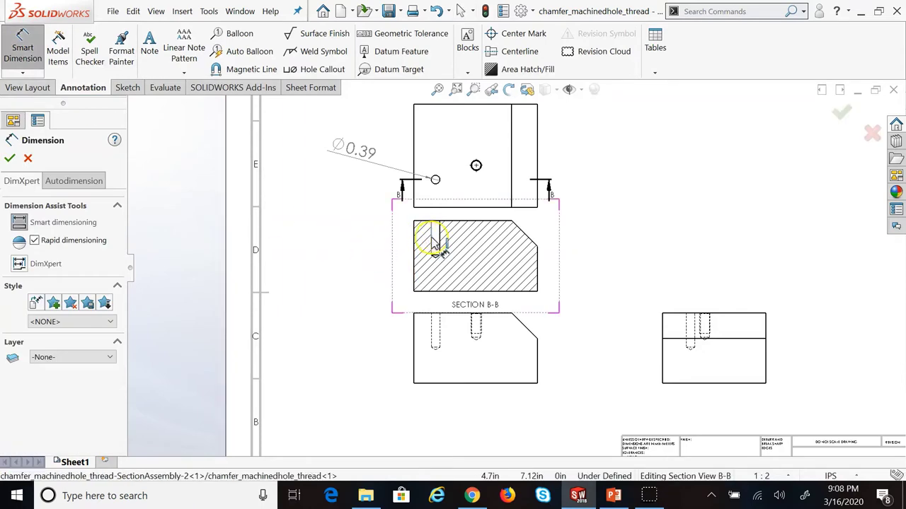
pyautogui.click(434, 239)
pyautogui.click(357, 242)
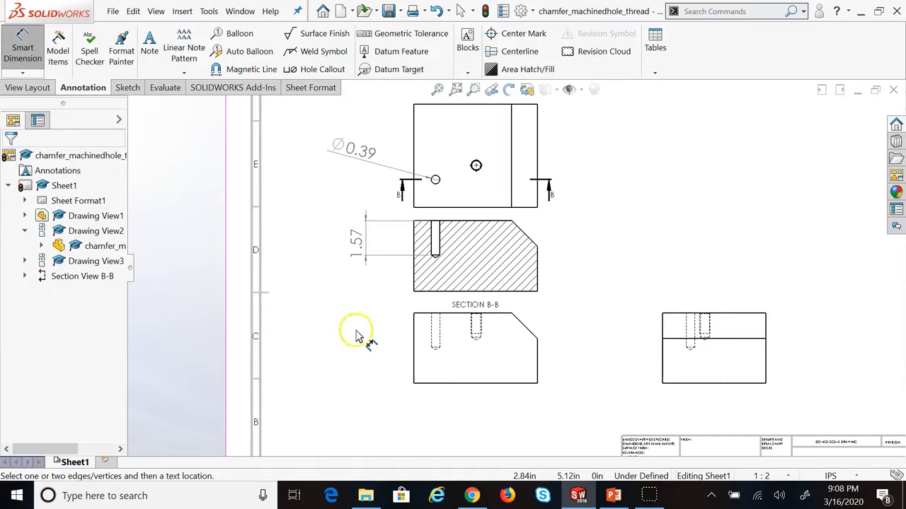
# Switch to PowerPoint to review the Broken-out Section slide and return to SolidWorks
pyautogui.click(612, 499)
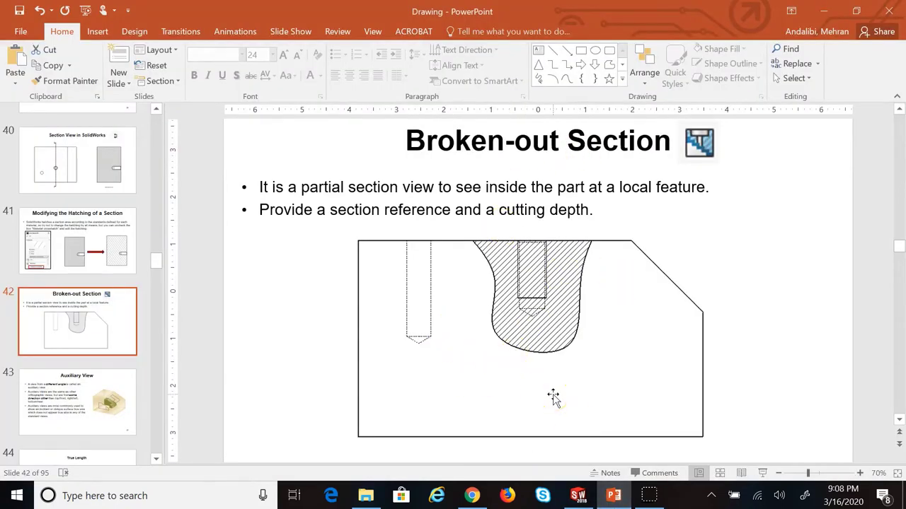
pyautogui.click(577, 497)
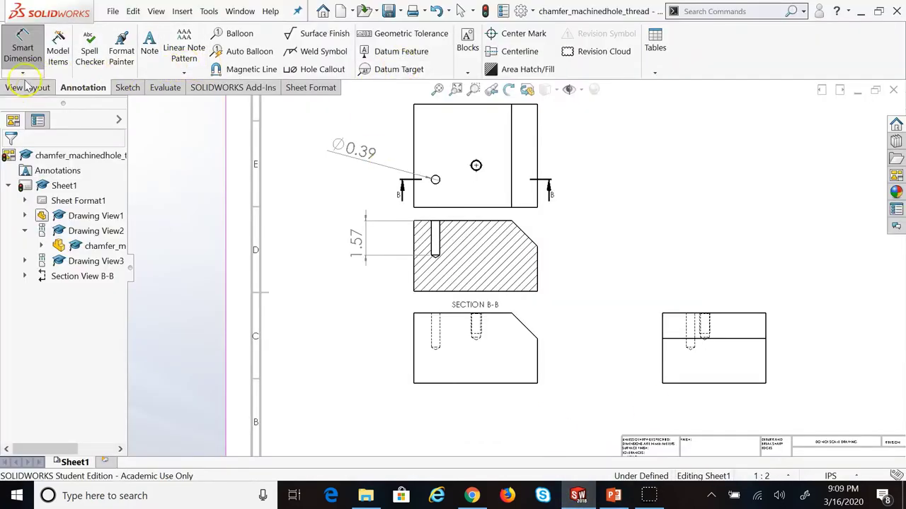
pyautogui.click(25, 87)
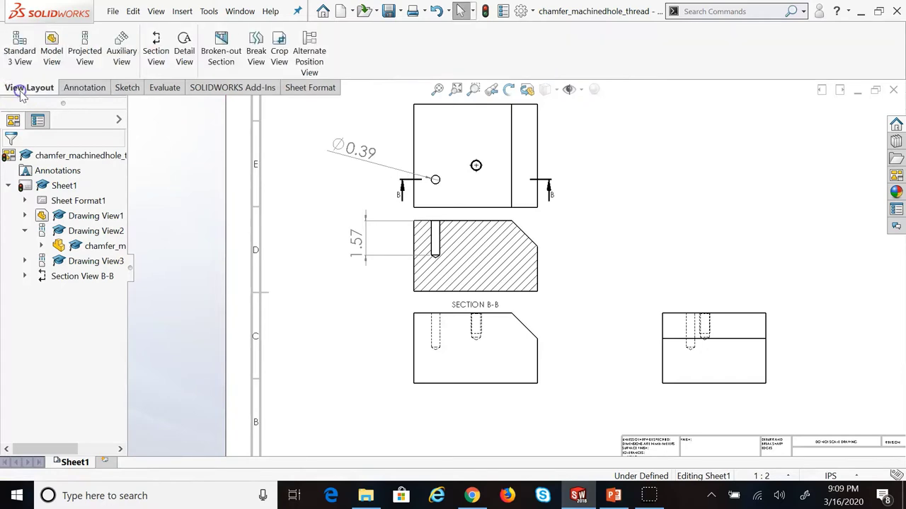
pyautogui.click(234, 34)
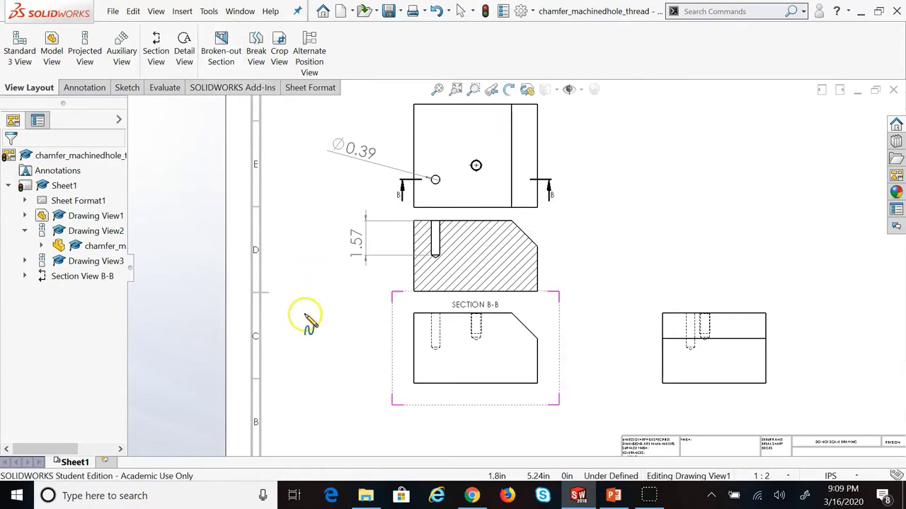
pyautogui.click(475, 383)
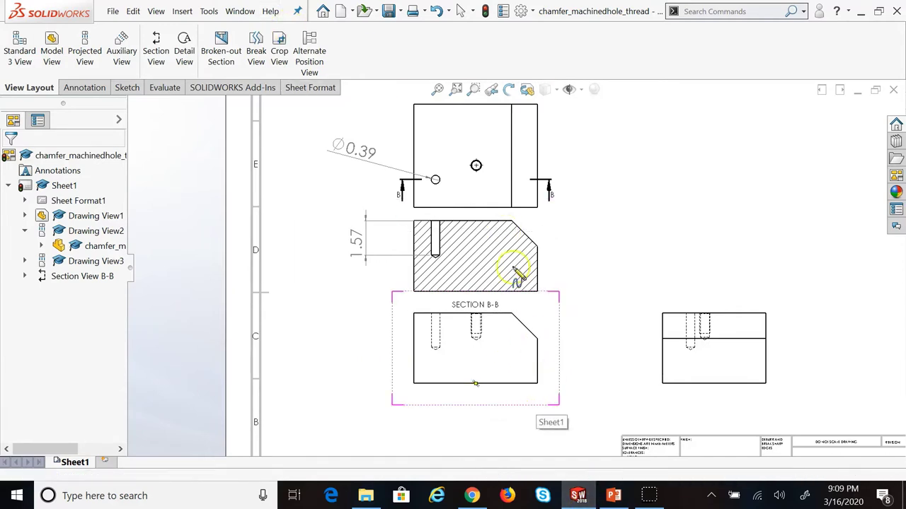
pyautogui.click(492, 210)
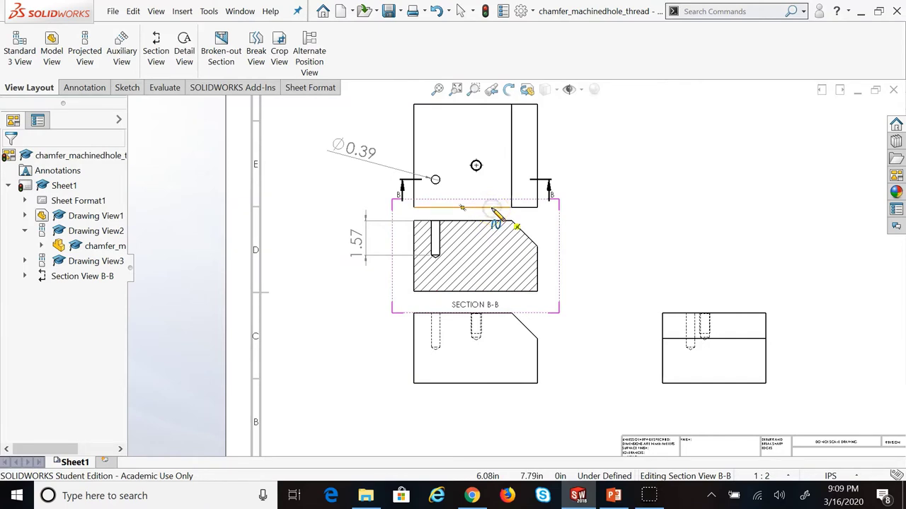
pyautogui.click(447, 282)
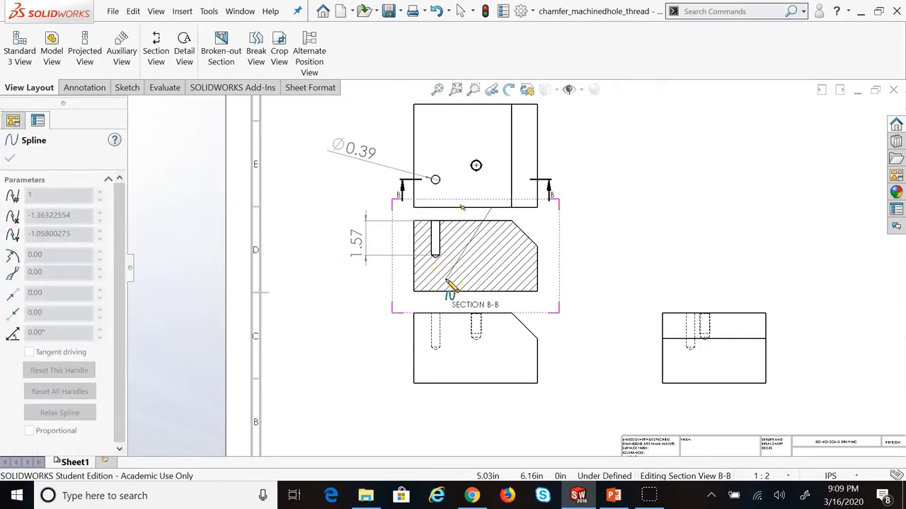
pyautogui.press('Escape')
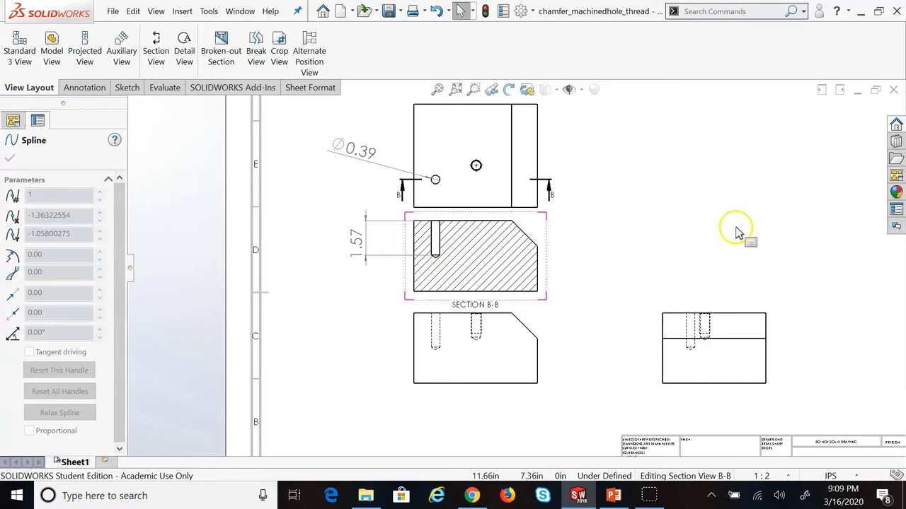
pyautogui.click(125, 86)
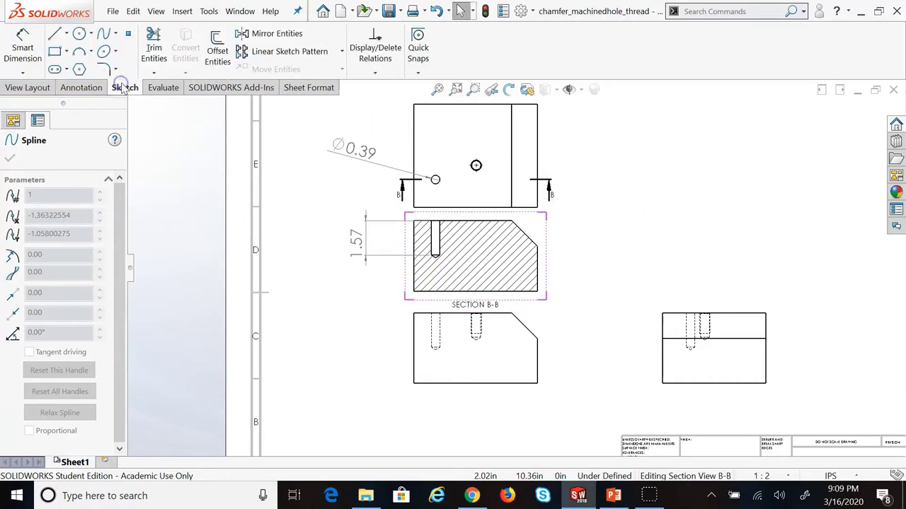
pyautogui.click(33, 89)
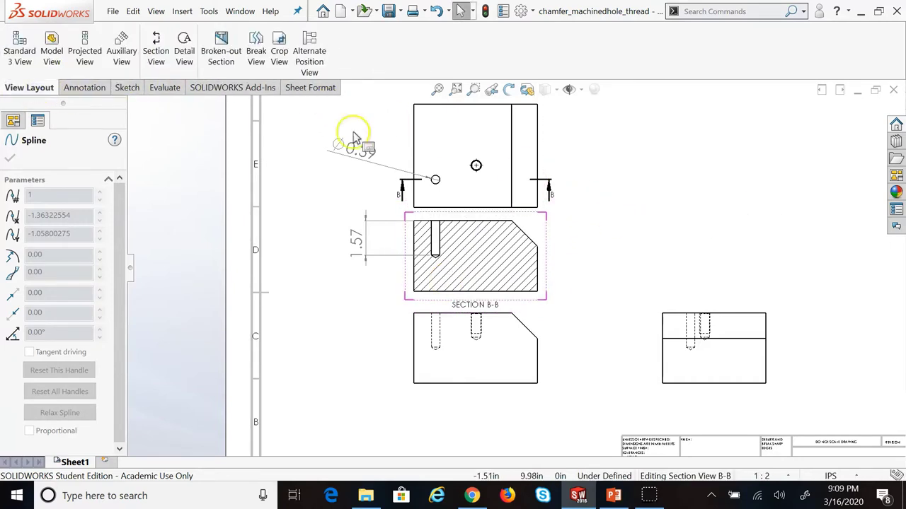
pyautogui.click(683, 154)
# Start a broken-out section in the front view by sketching a closed spline around the threaded hole
pyautogui.scroll(3, 479, 162)
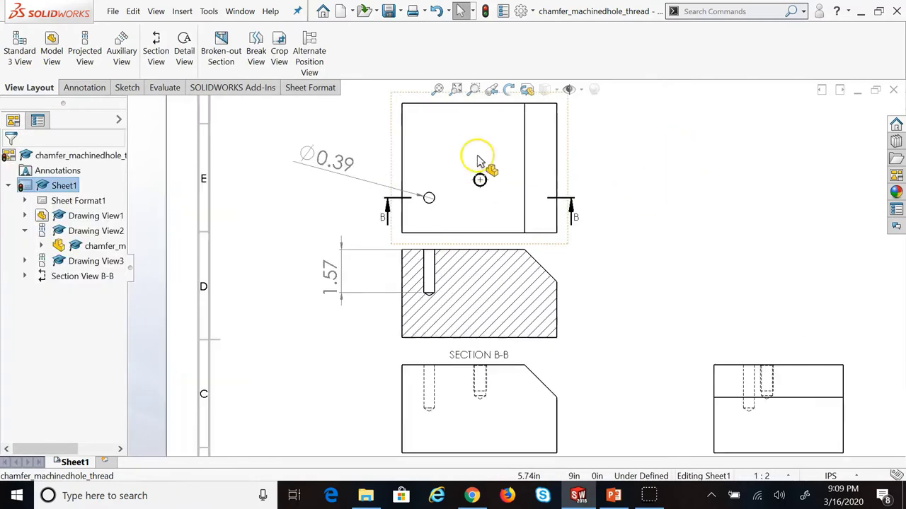
pyautogui.scroll(-1, 537, 410)
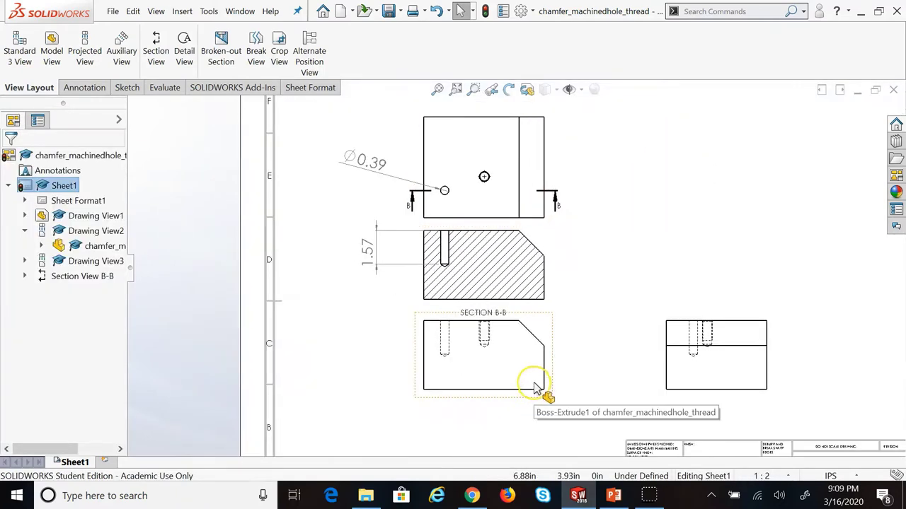
pyautogui.scroll(-1, 527, 375)
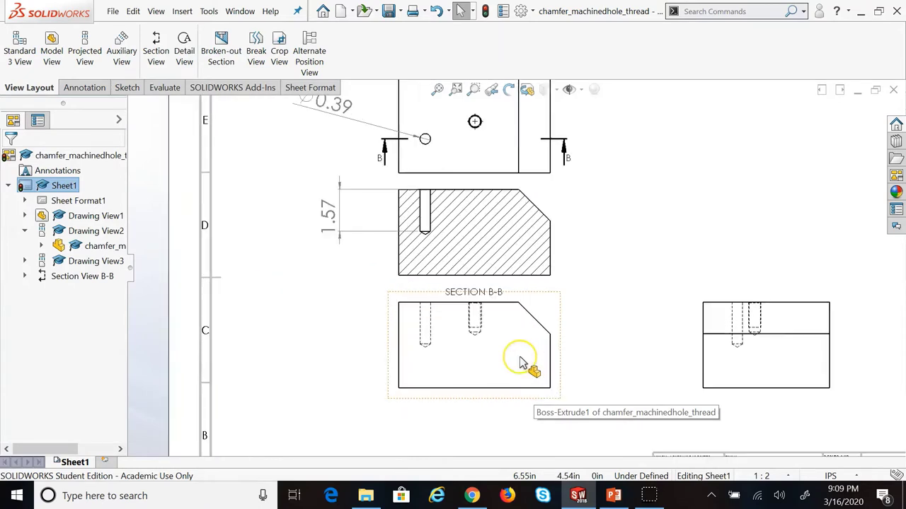
pyautogui.click(219, 52)
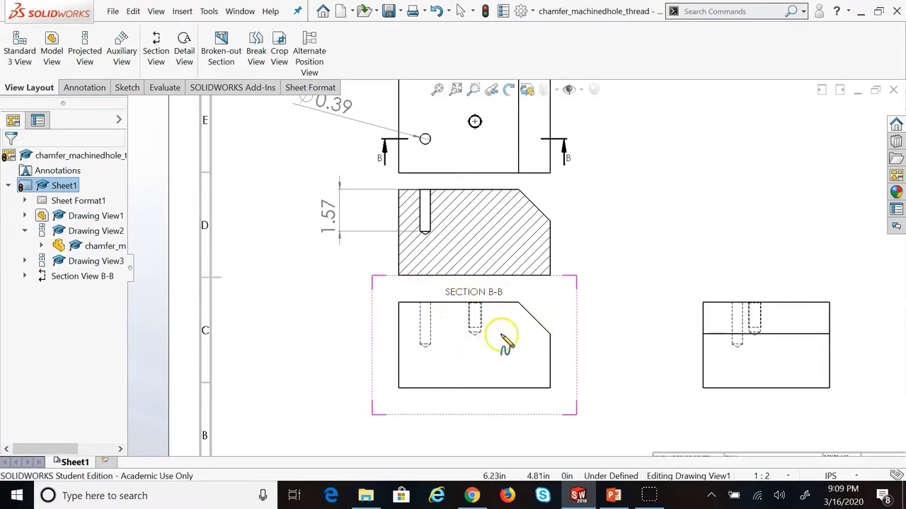
pyautogui.click(452, 313)
pyautogui.click(503, 289)
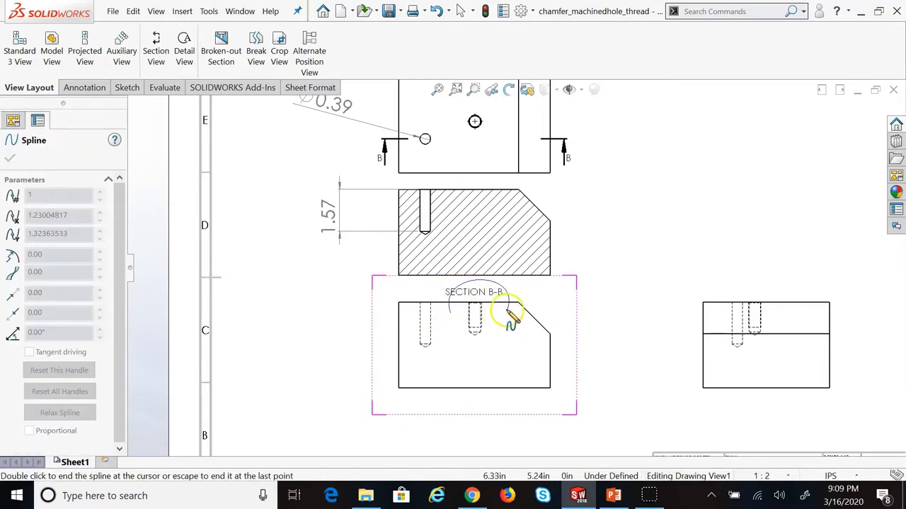
pyautogui.click(481, 359)
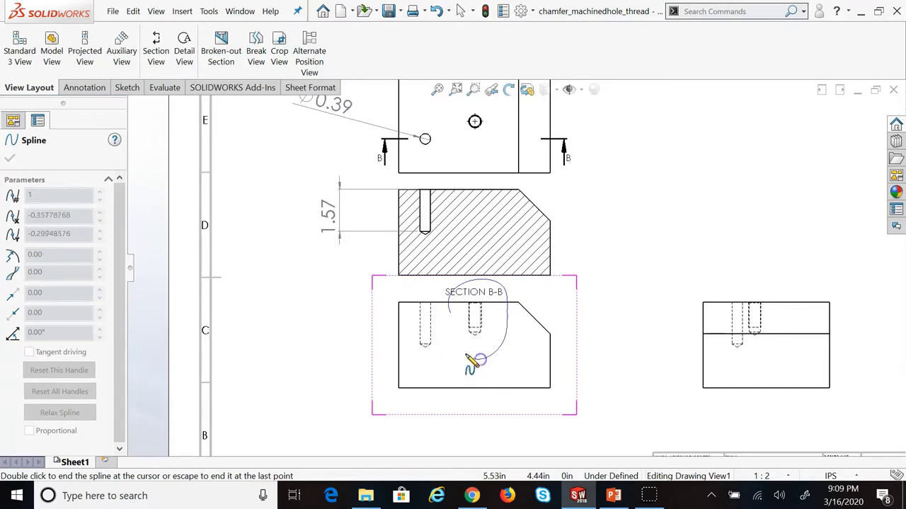
pyautogui.click(451, 315)
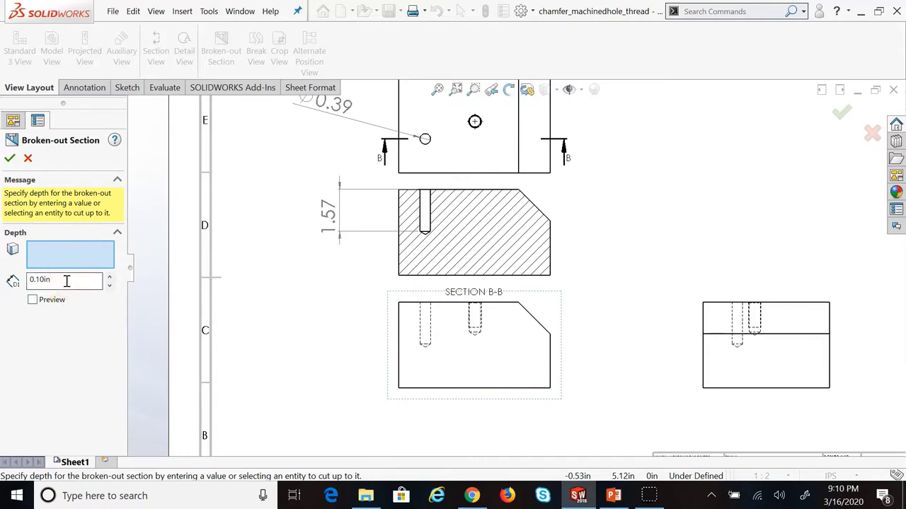
# Set the broken-out section's depth to 0.70 in and preview the cut in the drawing views
pyautogui.moveTo(63, 281); pyautogui.dragTo(15, 276)
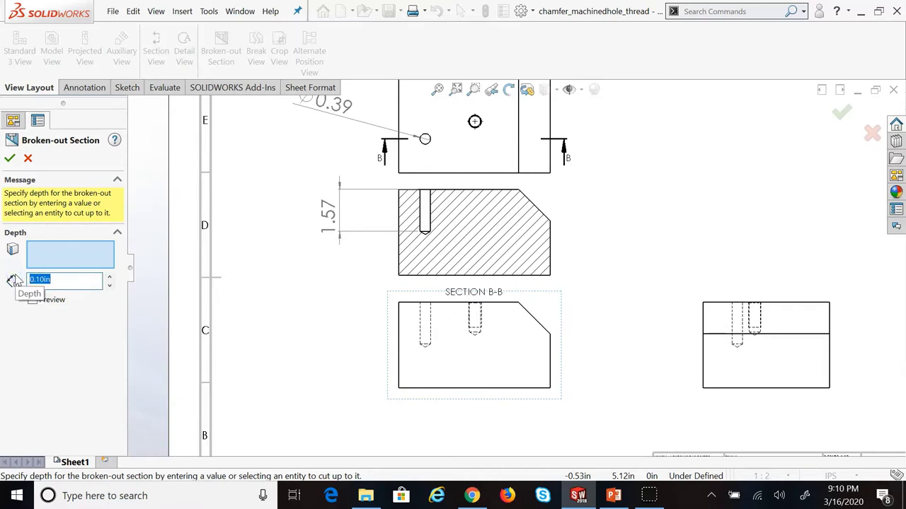
pyautogui.click(34, 300)
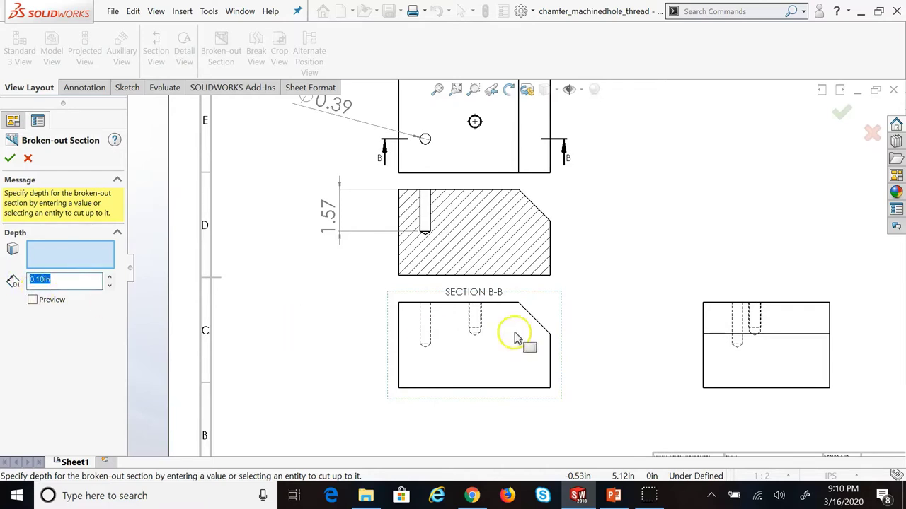
pyautogui.scroll(2, 570, 233)
pyautogui.scroll(-3, 566, 260)
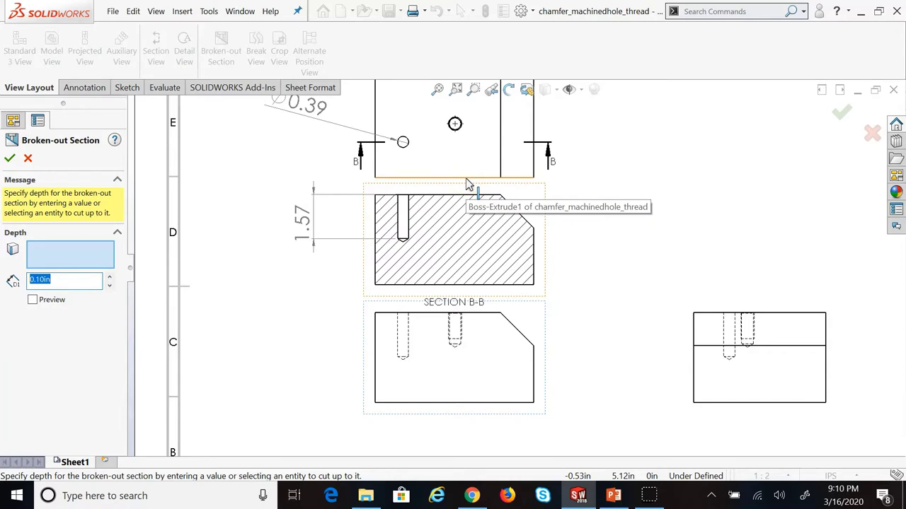
pyautogui.click(52, 307)
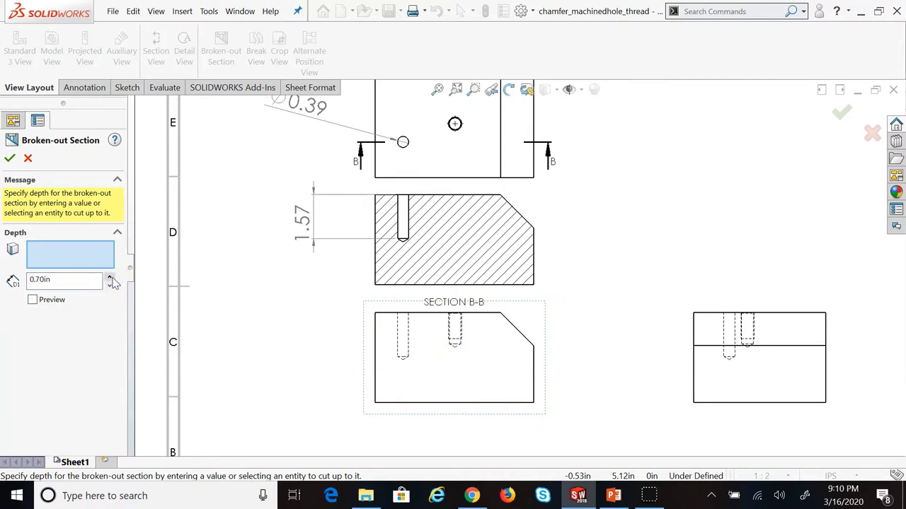
pyautogui.click(36, 301)
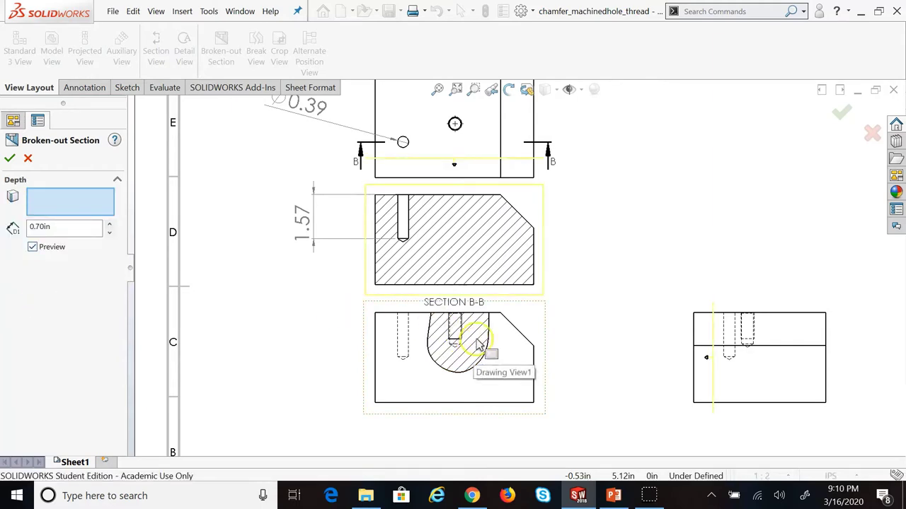
pyautogui.scroll(-1, 479, 344)
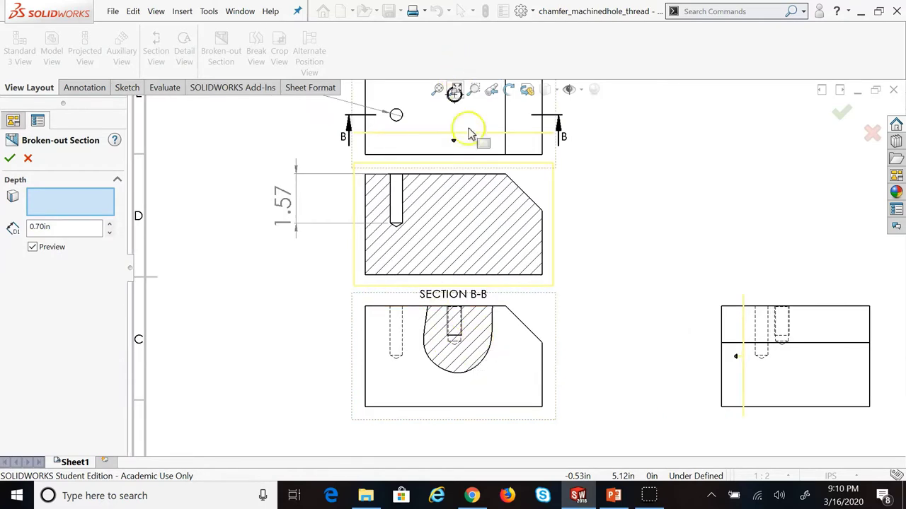
# Set the broken-out section's depth to 1.57 in, turn off its preview, accept it and rebuild the drawing
pyautogui.scroll(2, 543, 232)
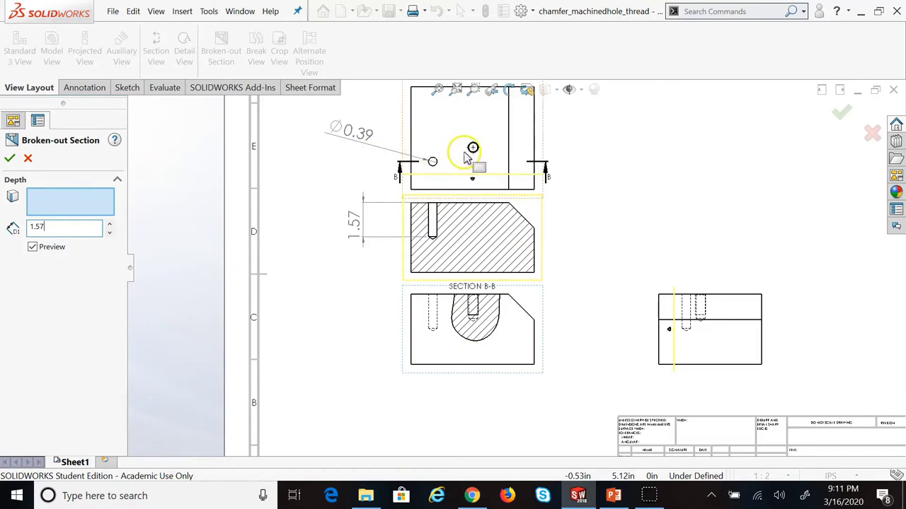
pyautogui.click(196, 209)
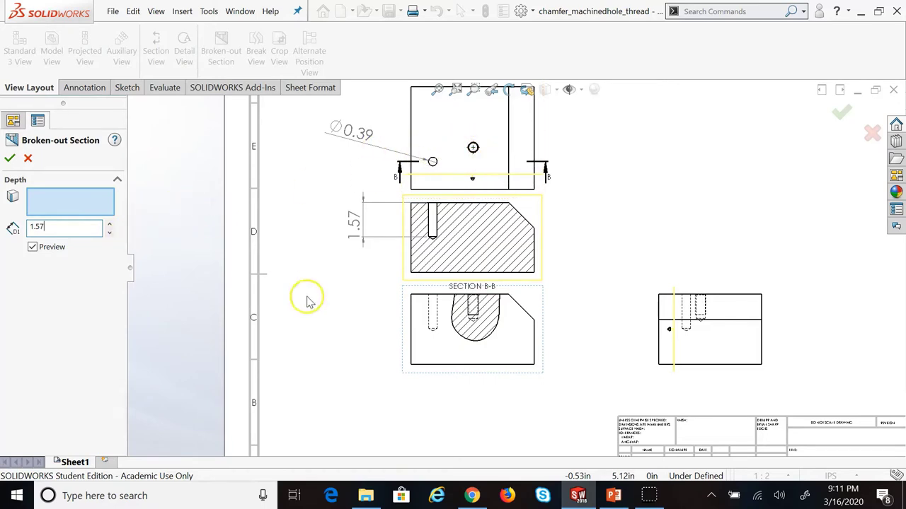
pyautogui.click(69, 232)
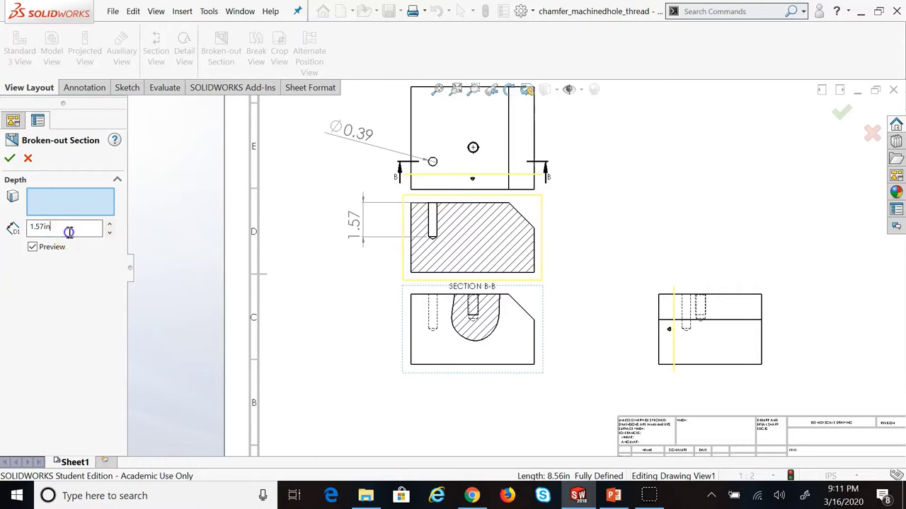
pyautogui.click(32, 248)
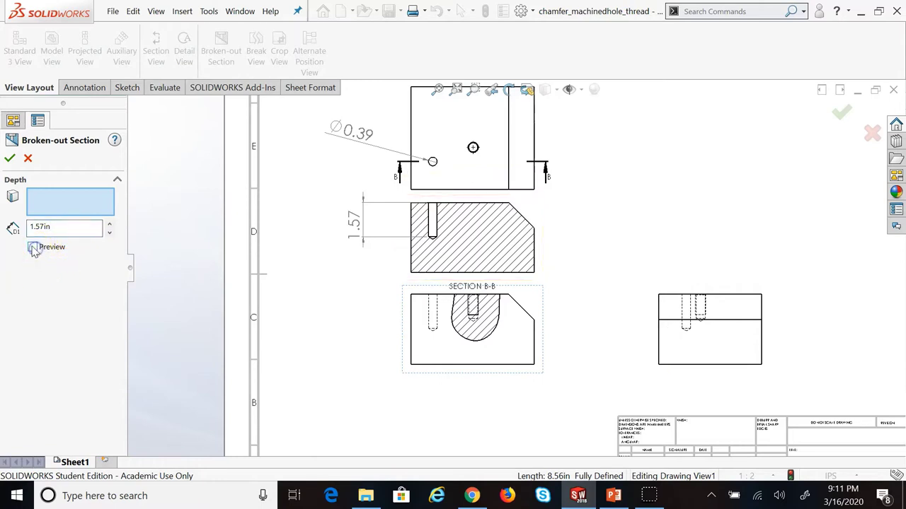
pyautogui.click(10, 158)
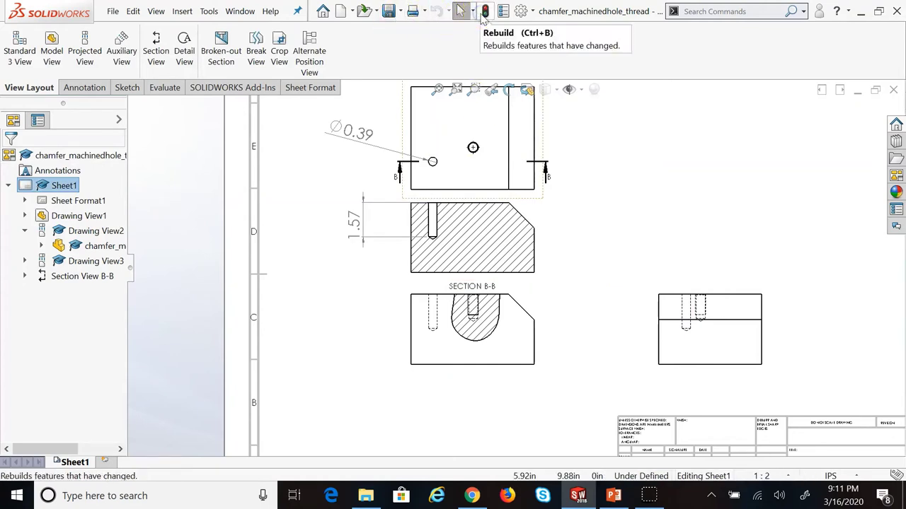
pyautogui.click(484, 12)
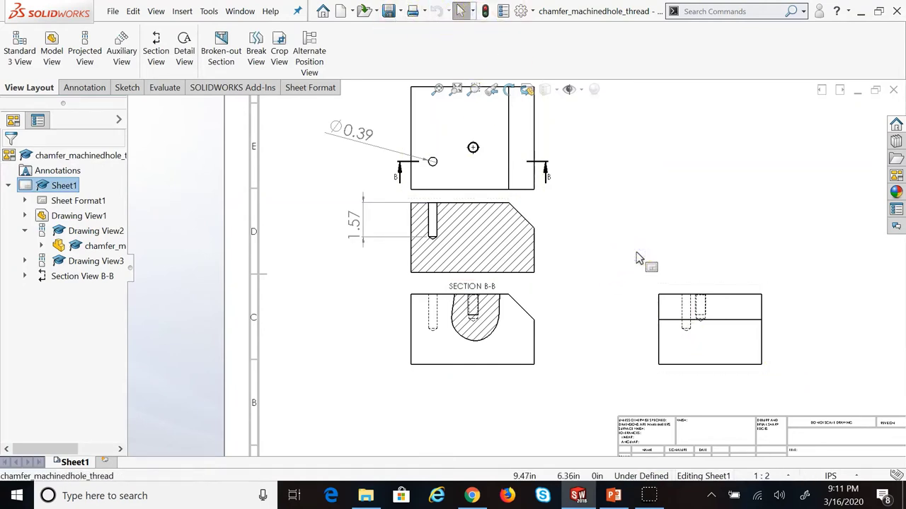
# Measure the distance from the threaded hole's centre to the lower edge of the top view without placing a dimension
pyautogui.scroll(2, 607, 198)
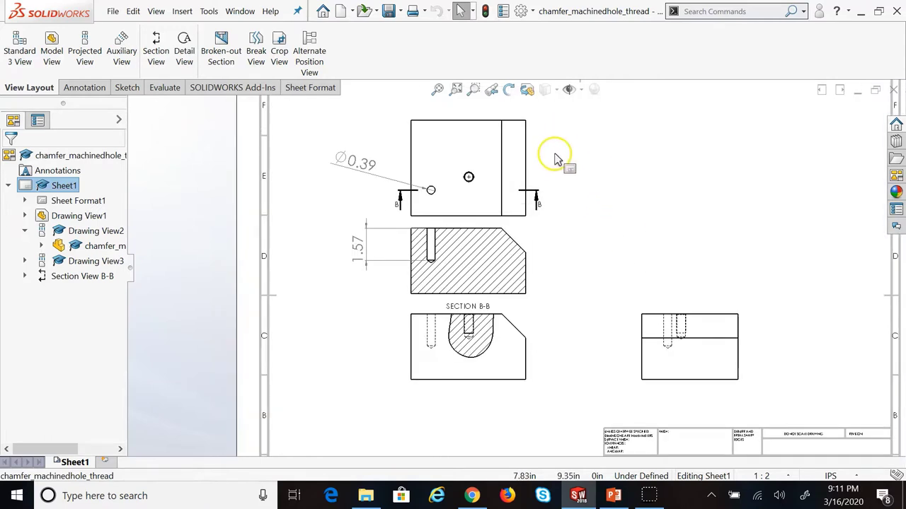
pyautogui.click(477, 247)
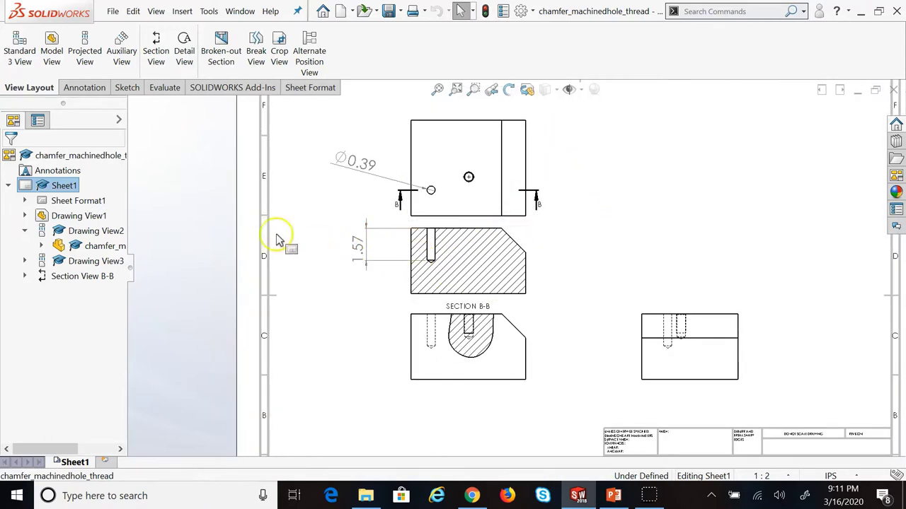
pyautogui.click(85, 89)
pyautogui.click(22, 47)
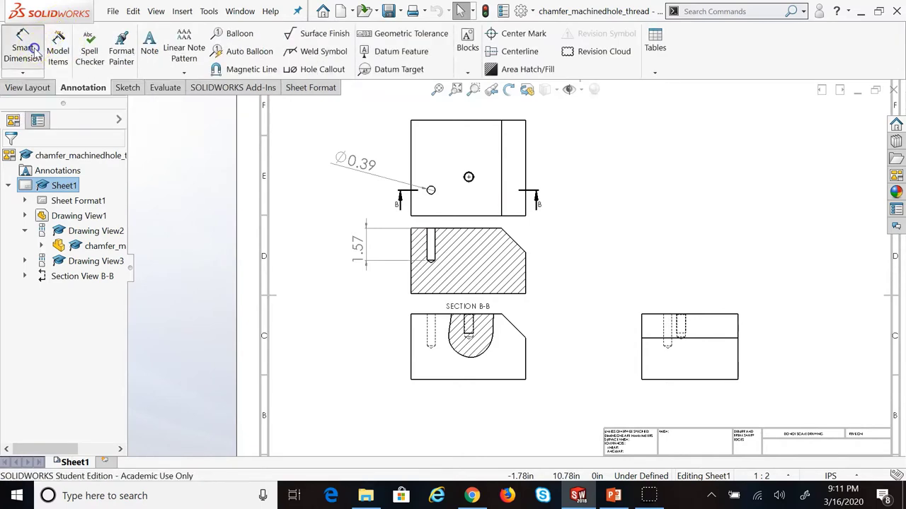
pyautogui.click(469, 176)
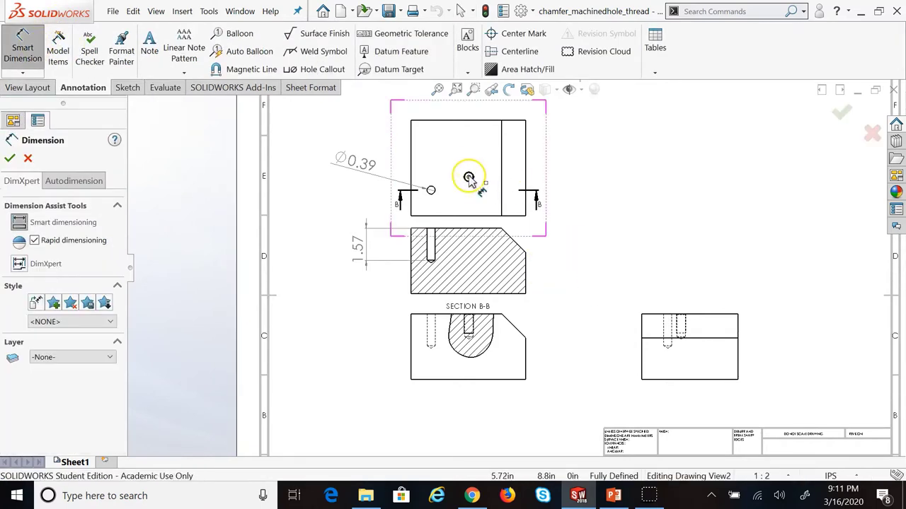
pyautogui.click(478, 216)
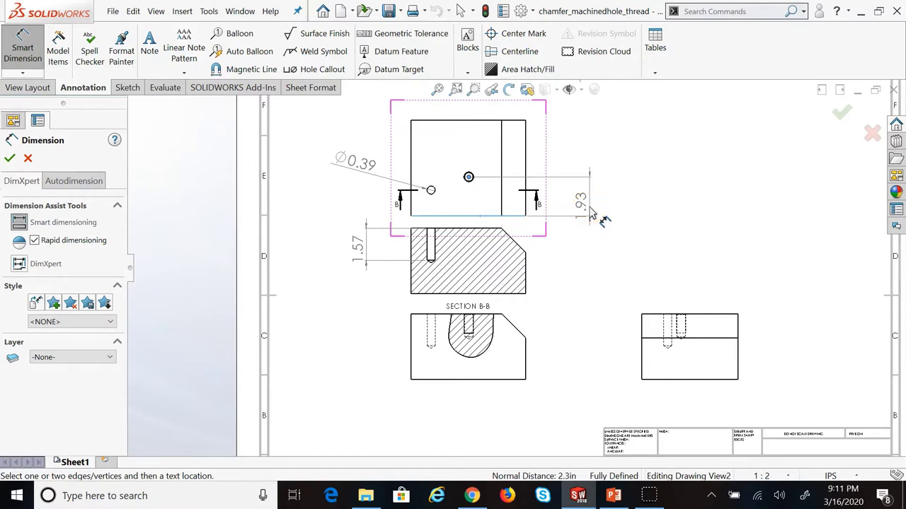
pyautogui.press('Escape')
# Leave the dimension command and review the feature settings of Section View B-B
pyautogui.click(78, 277)
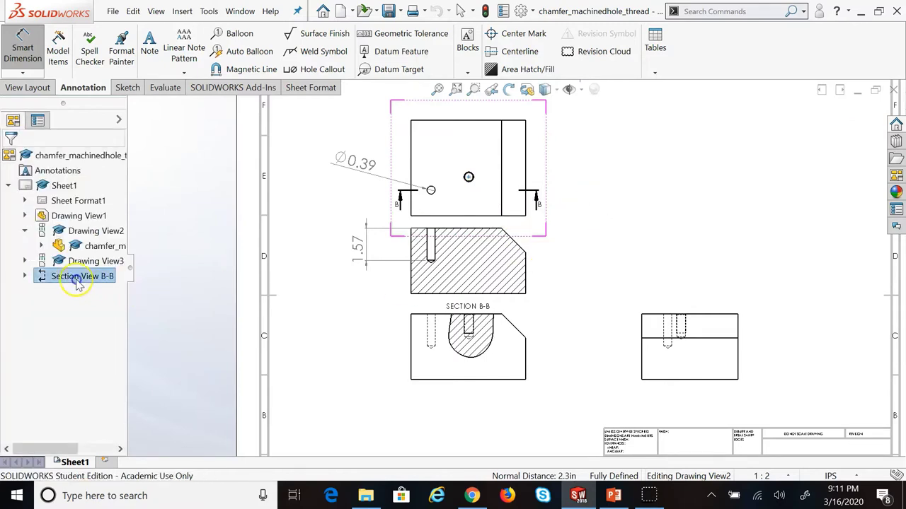
pyautogui.click(22, 49)
pyautogui.click(342, 362)
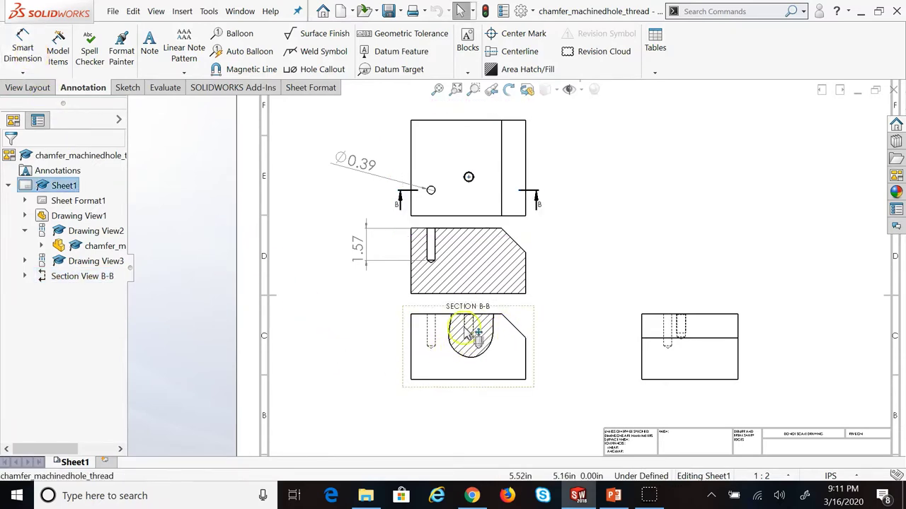
pyautogui.click(103, 276)
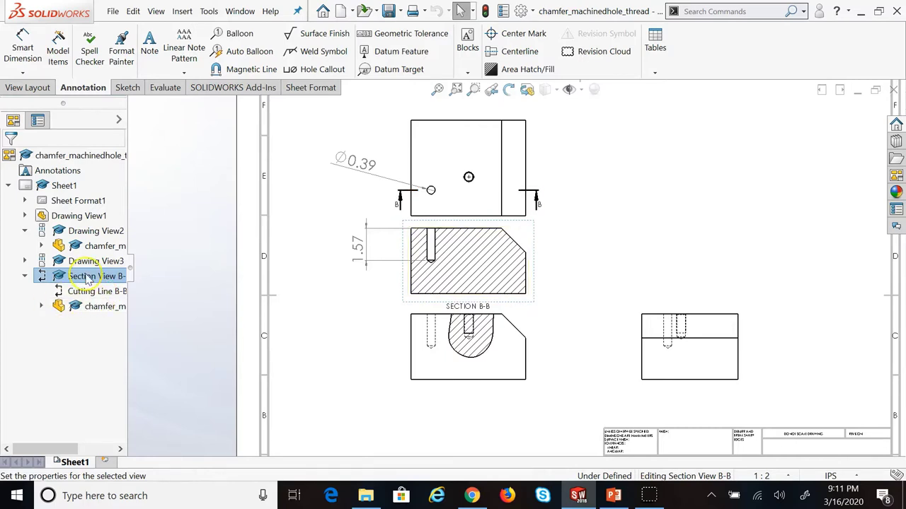
pyautogui.rightClick(85, 276)
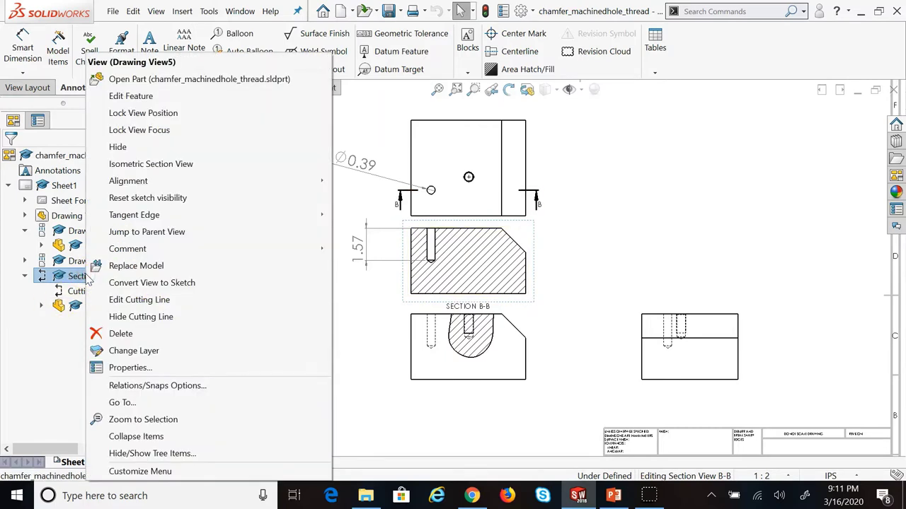
pyautogui.click(149, 96)
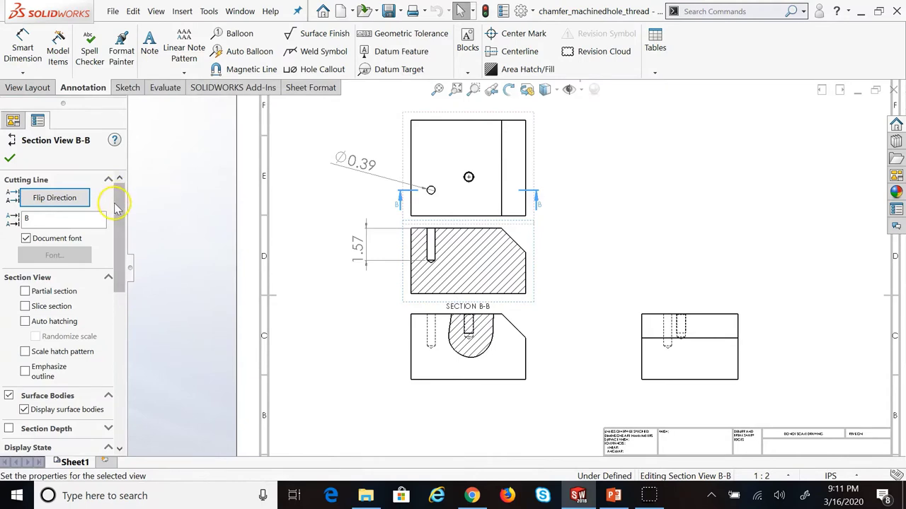
pyautogui.moveTo(120, 205); pyautogui.dragTo(89, 49)
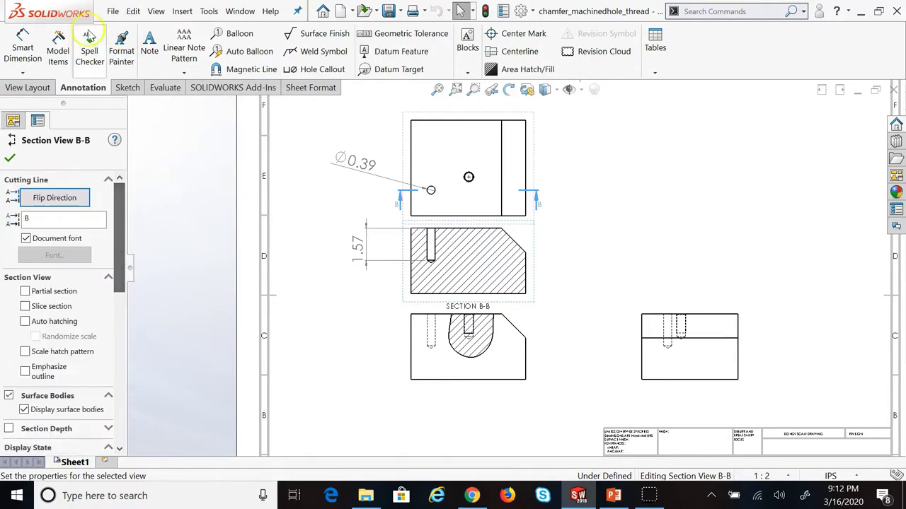
pyautogui.click(10, 162)
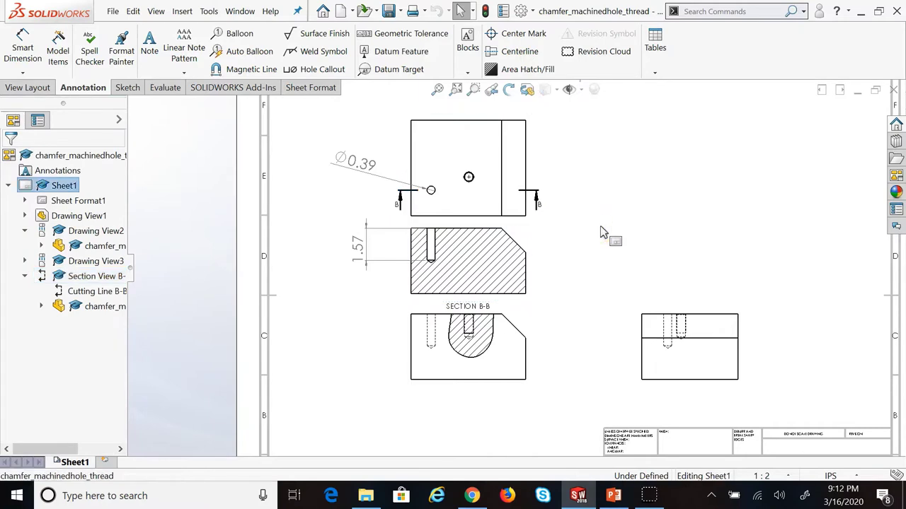
pyautogui.click(98, 277)
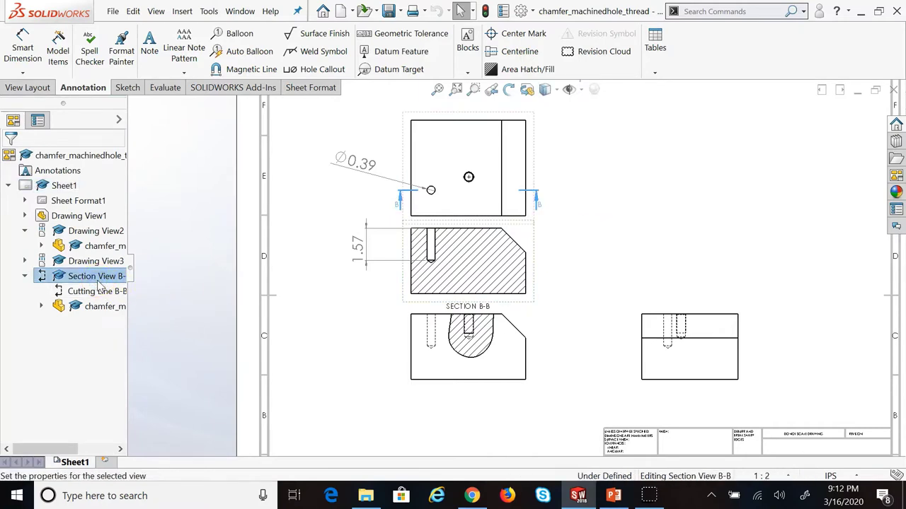
pyautogui.click(373, 401)
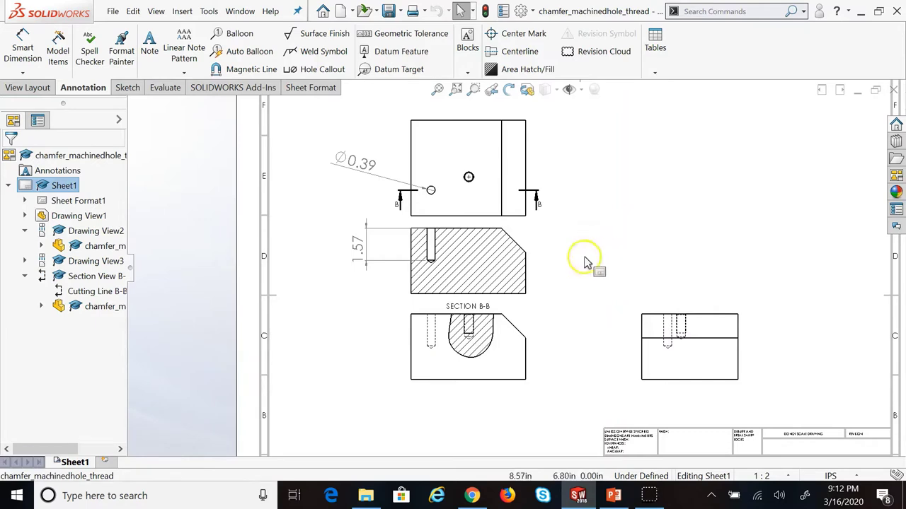
# Delete the broken-out section around the threaded hole in the front view, including its section sketch
pyautogui.click(476, 313)
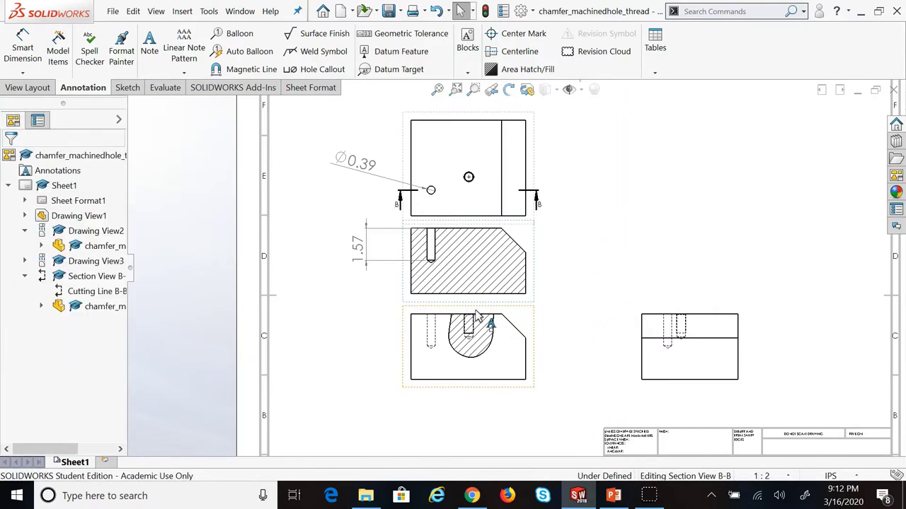
pyautogui.click(487, 342)
pyautogui.press('Delete')
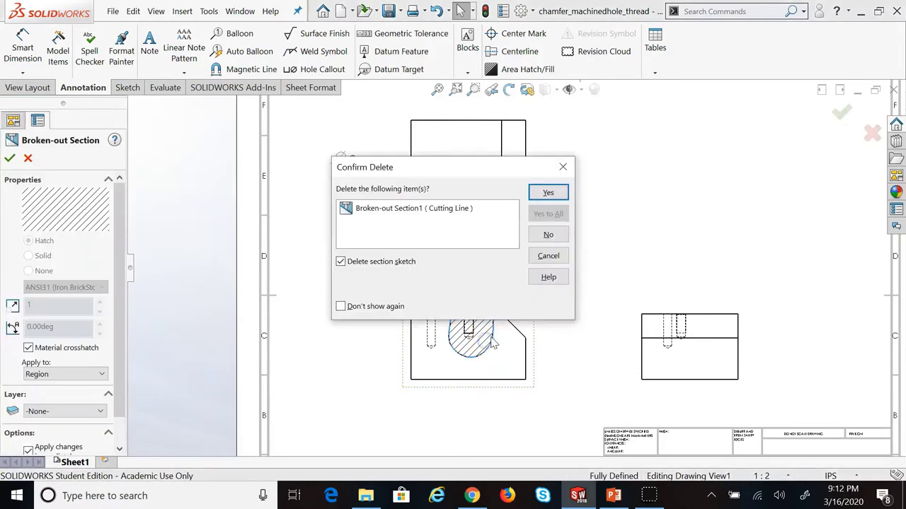
pyautogui.click(548, 193)
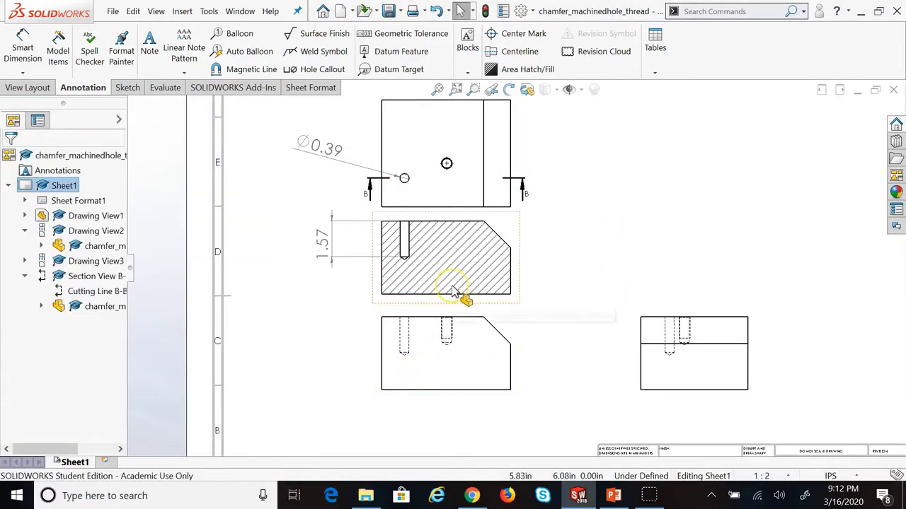
# Start a new broken-out section in the front view by sketching a closed spline around the threaded hole
pyautogui.click(30, 88)
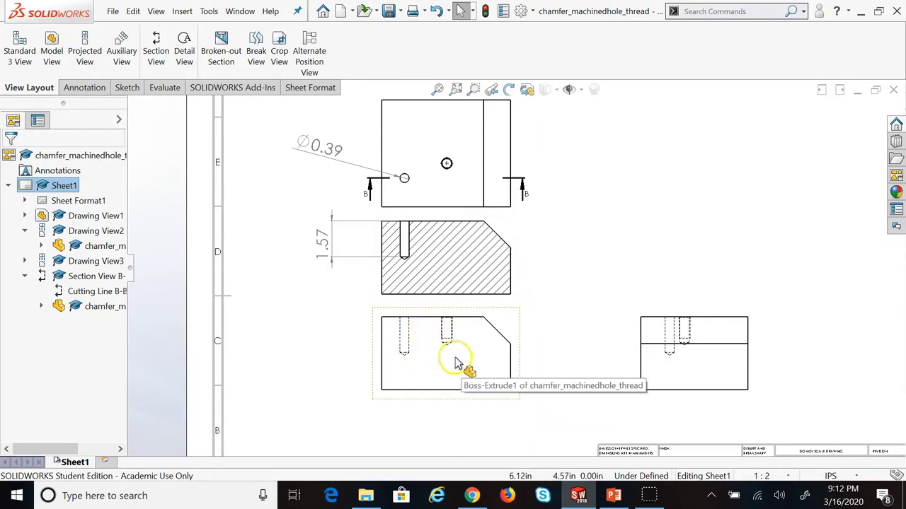
pyautogui.click(218, 55)
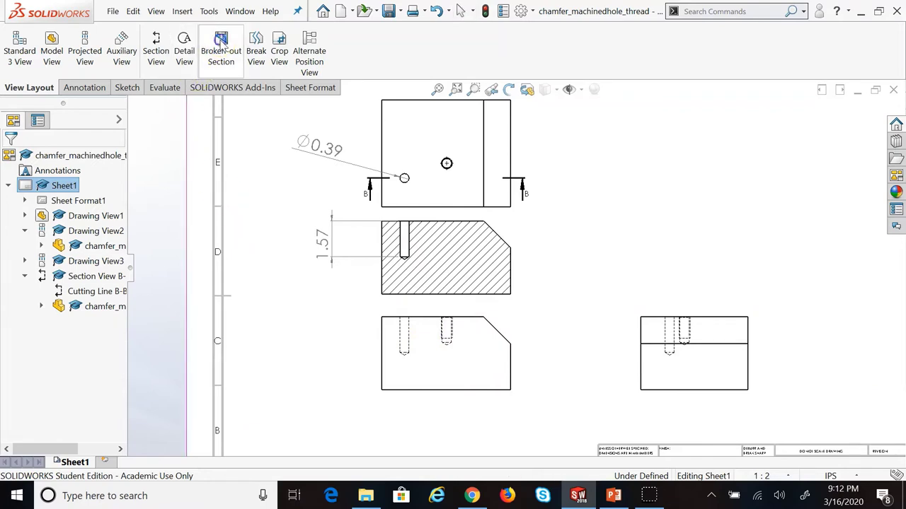
pyautogui.click(433, 340)
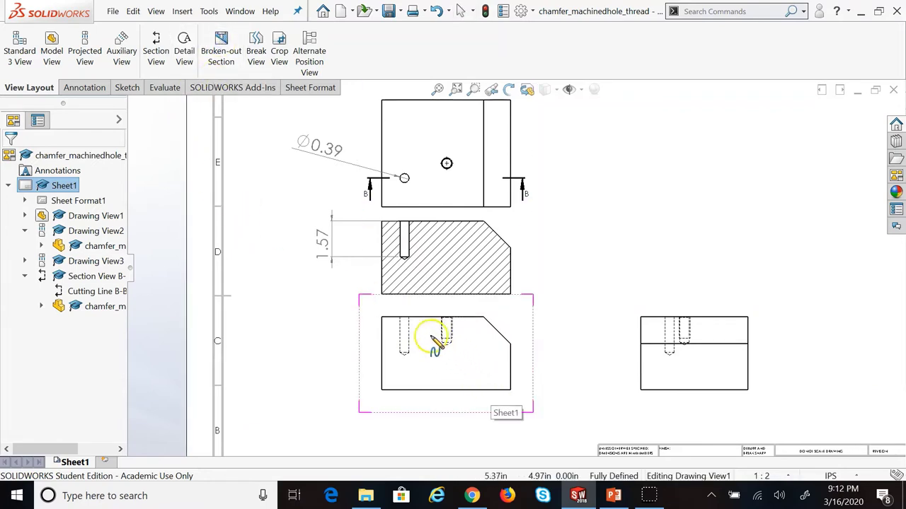
pyautogui.click(457, 309)
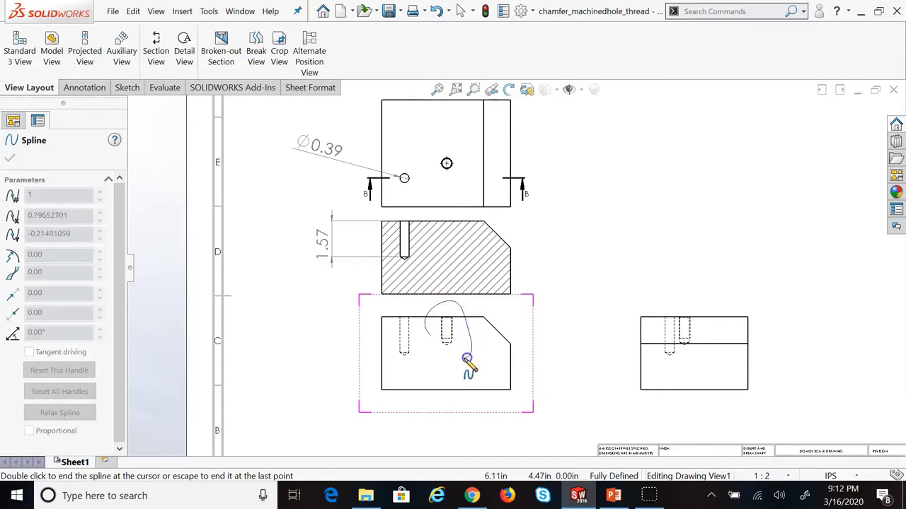
pyautogui.click(462, 358)
pyautogui.click(431, 339)
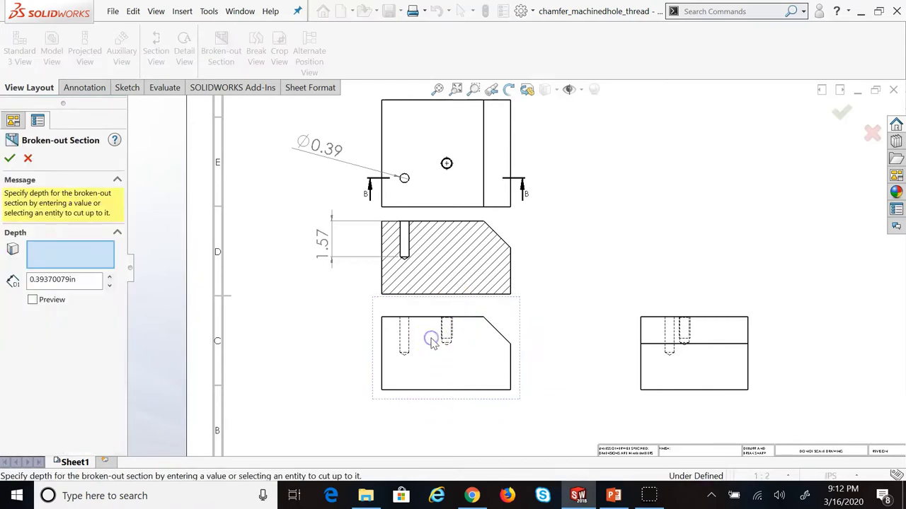
# Set the broken-out section's depth to 1.93 in, preview the cut, accept it and inspect the sectioned threaded hole
pyautogui.click(86, 252)
pyautogui.doubleClick(98, 283)
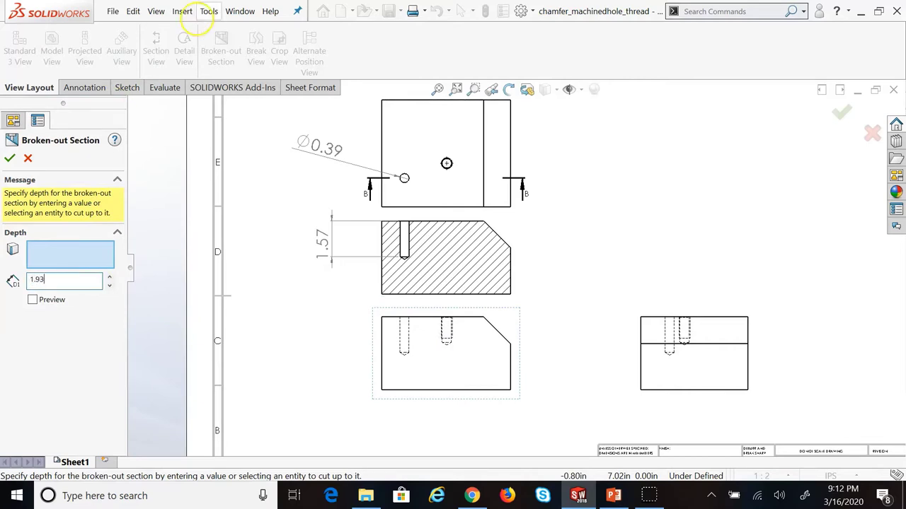
pyautogui.click(88, 263)
pyautogui.click(34, 300)
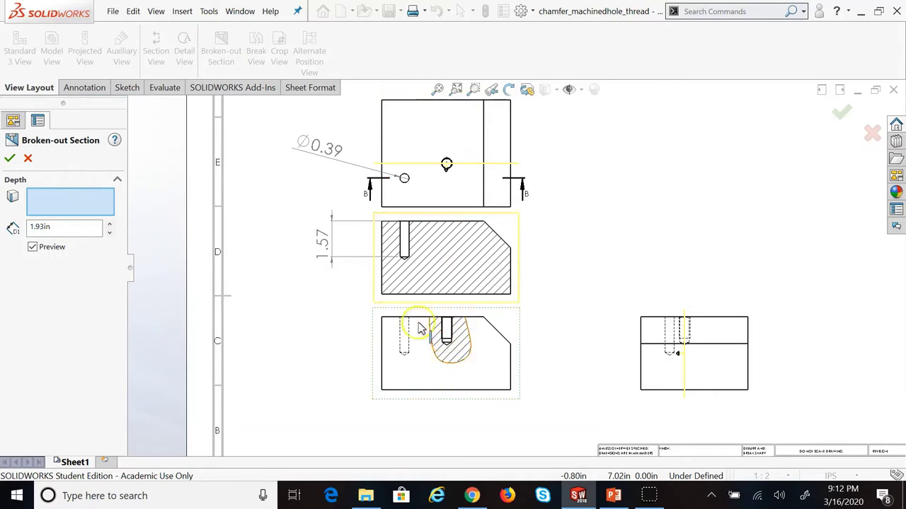
pyautogui.press('Return')
pyautogui.scroll(-2, 484, 347)
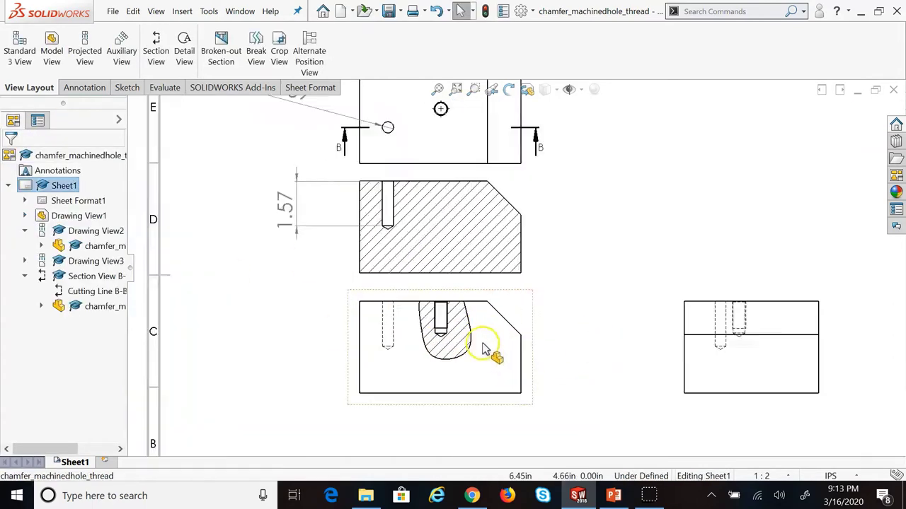
pyautogui.scroll(-5, 484, 347)
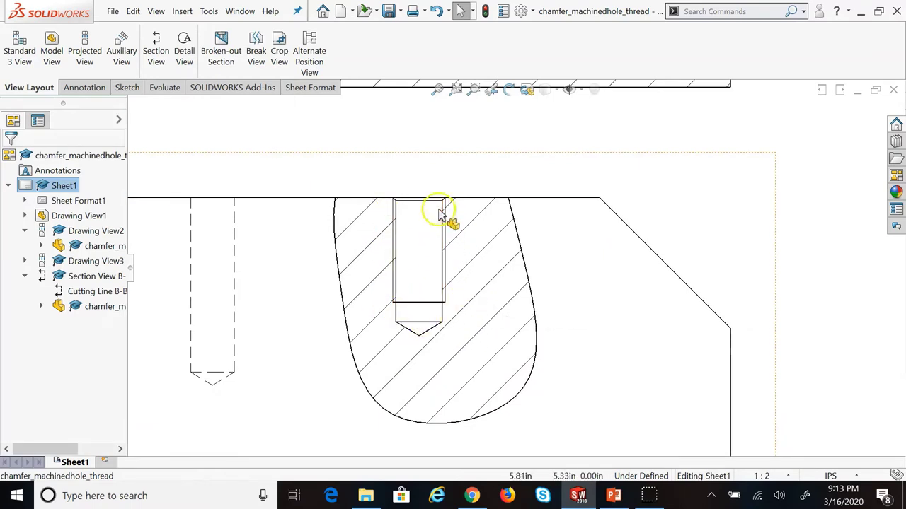
pyautogui.scroll(6, 632, 356)
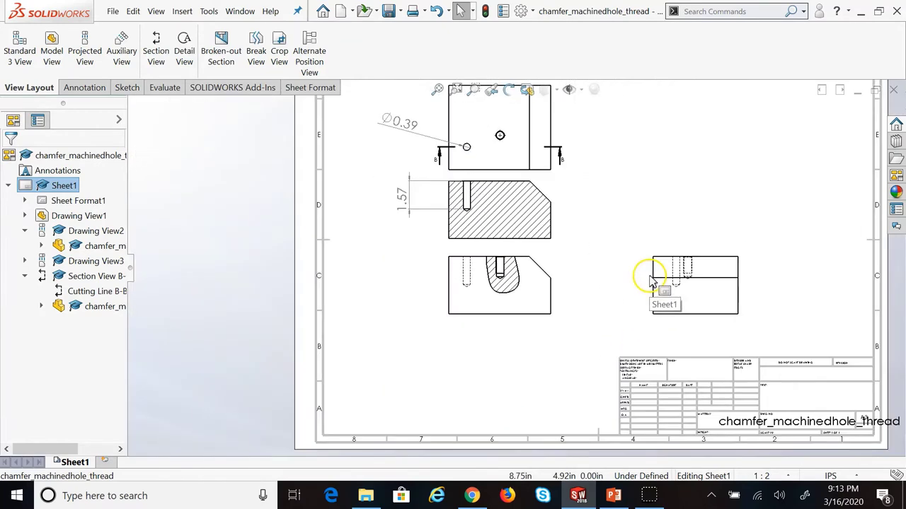
pyautogui.scroll(-1, 676, 186)
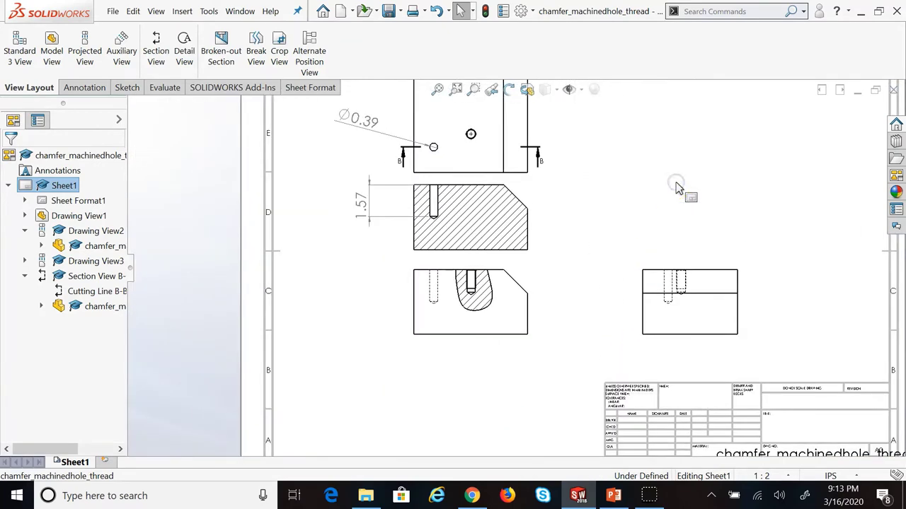
# Switch to the Drawing presentation in PowerPoint and show slide 43 on auxiliary views
pyautogui.click(473, 493)
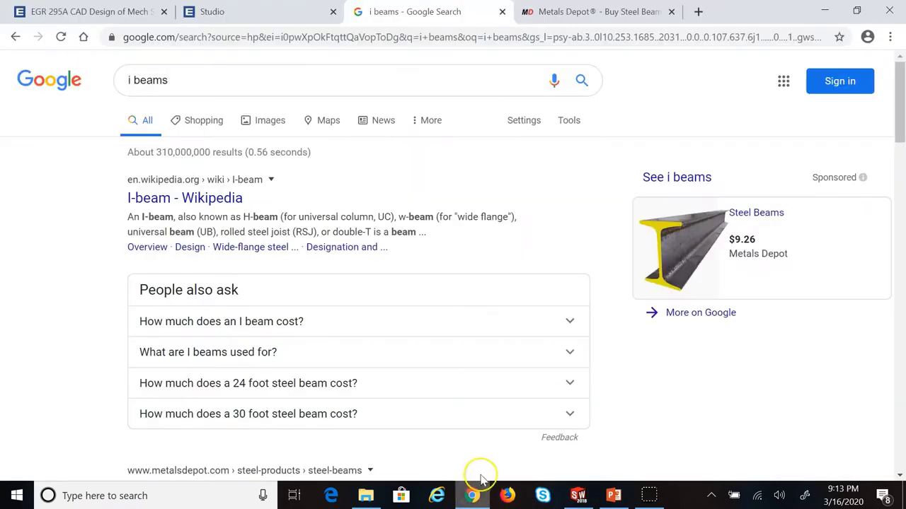
pyautogui.click(613, 495)
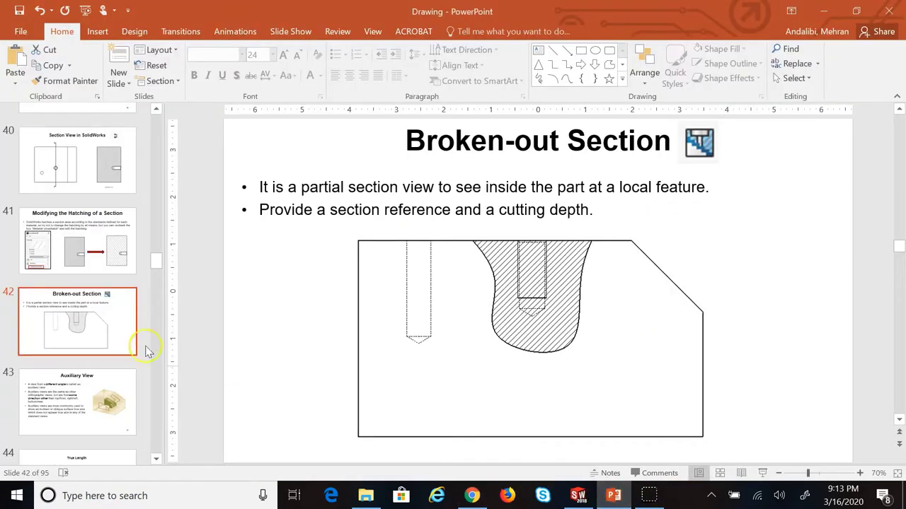
pyautogui.click(97, 416)
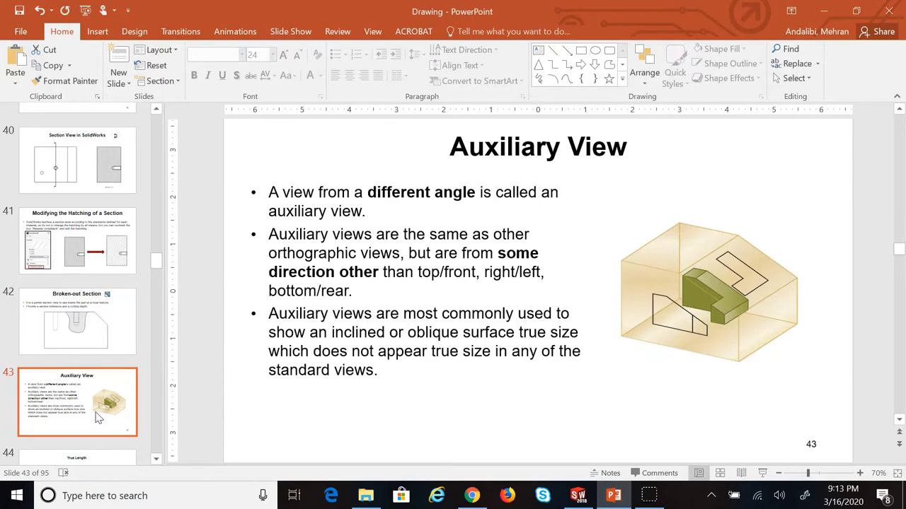
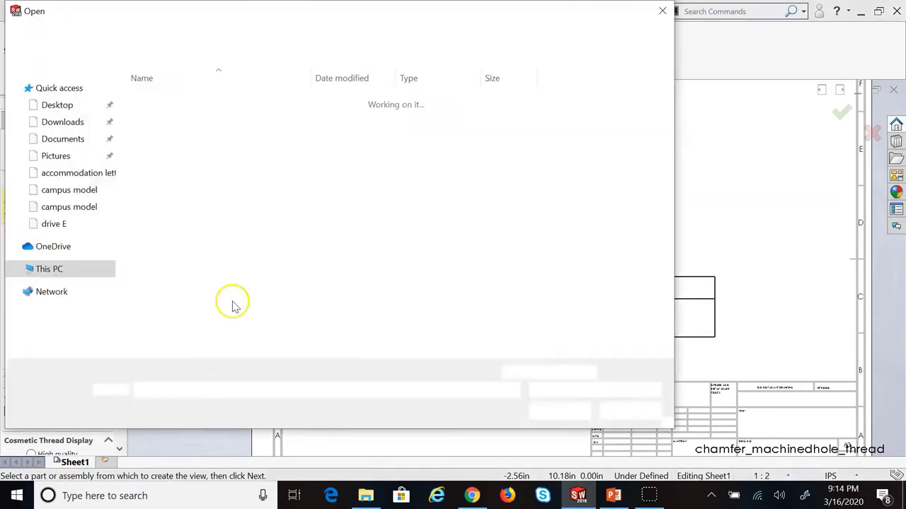
# Insert an isometric model view of chamfer_machinedhole_thread above the side view on the drawing sheet
pyautogui.click(182, 145)
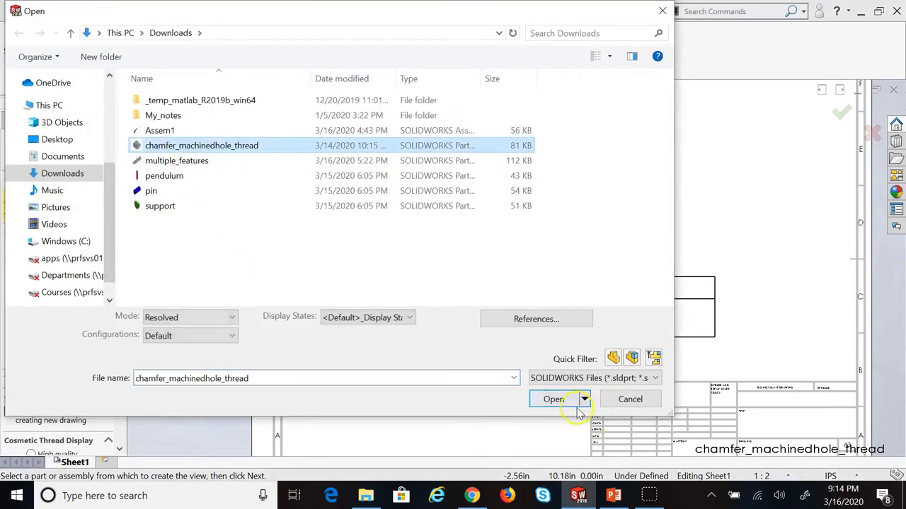
pyautogui.click(553, 399)
pyautogui.click(93, 363)
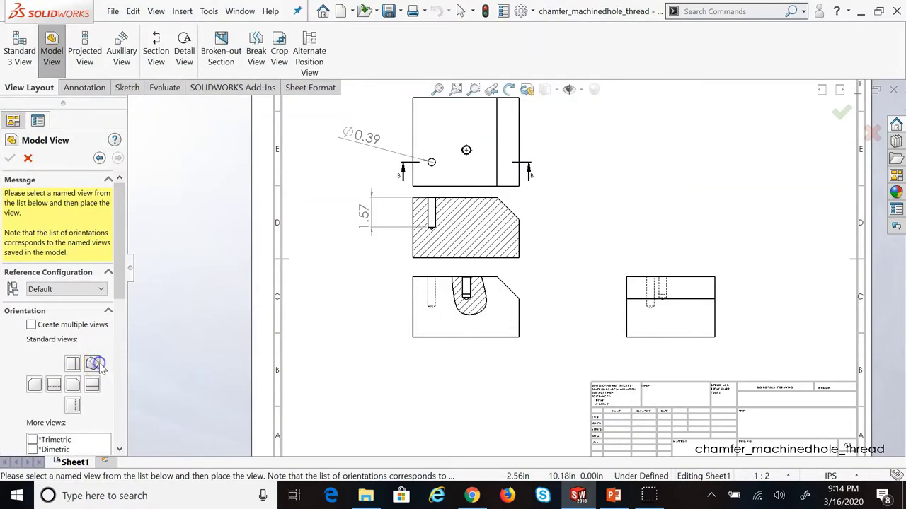
pyautogui.click(676, 177)
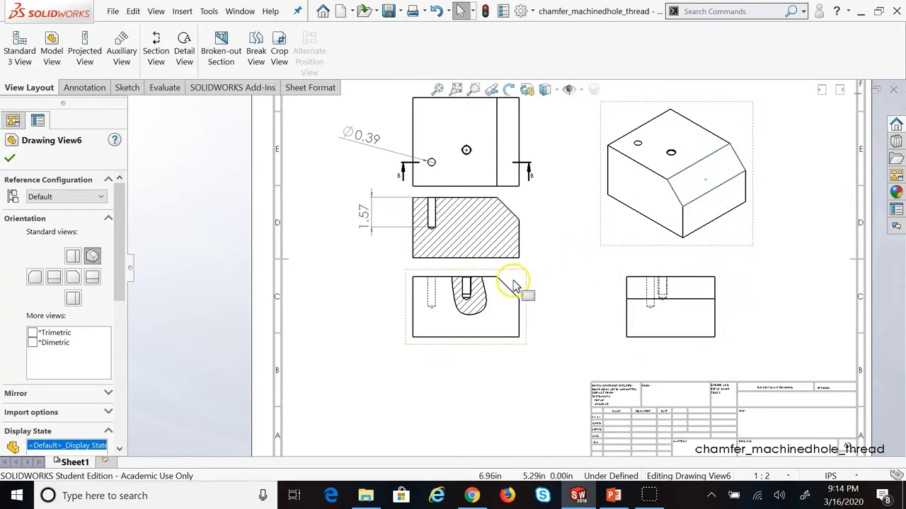
pyautogui.click(10, 160)
pyautogui.press('f')
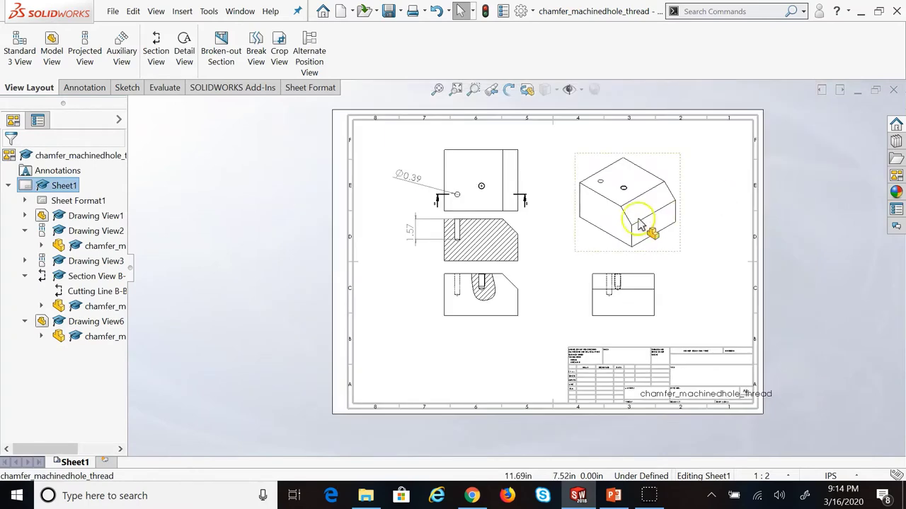
pyautogui.scroll(-2, 639, 225)
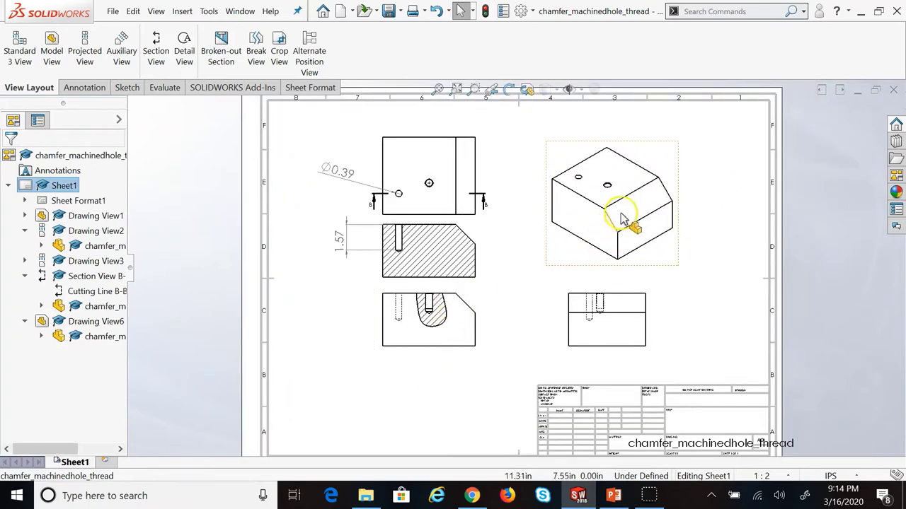
# Delete Section View B-B together with its cutting line and section sketch
pyautogui.click(418, 290)
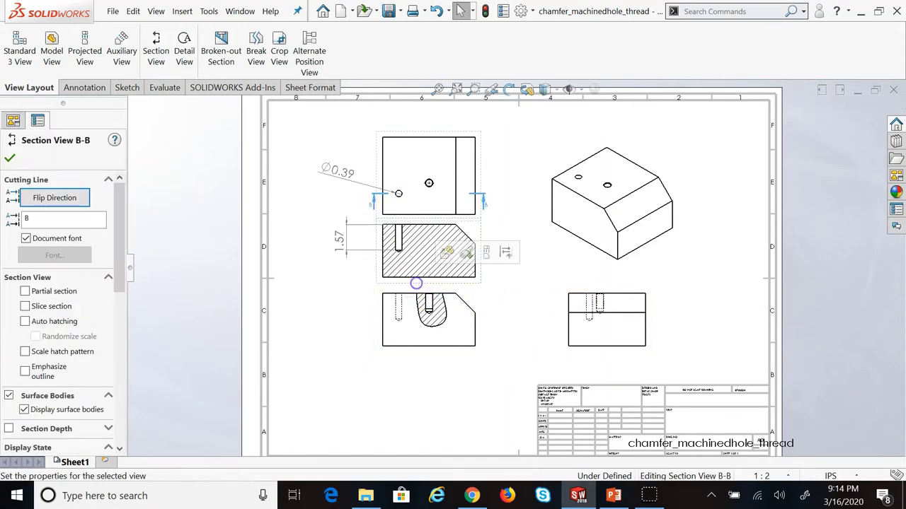
pyautogui.press('Delete')
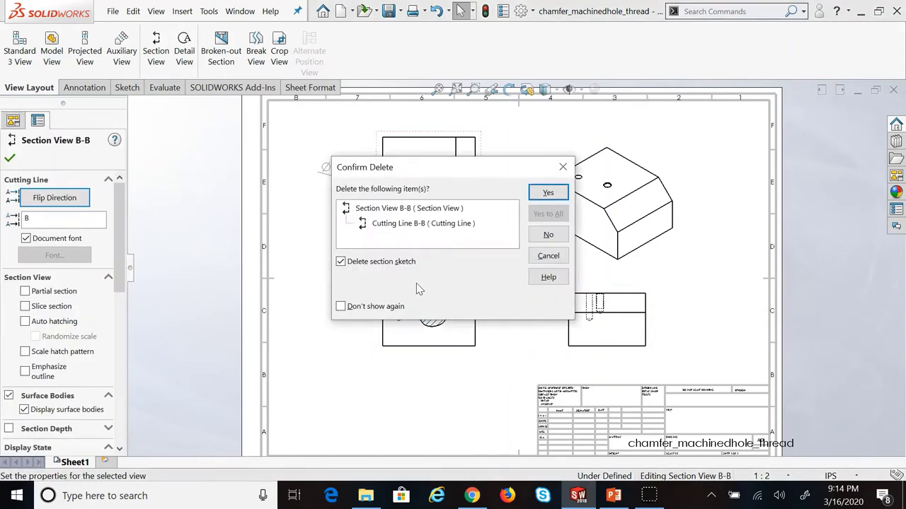
pyautogui.click(539, 192)
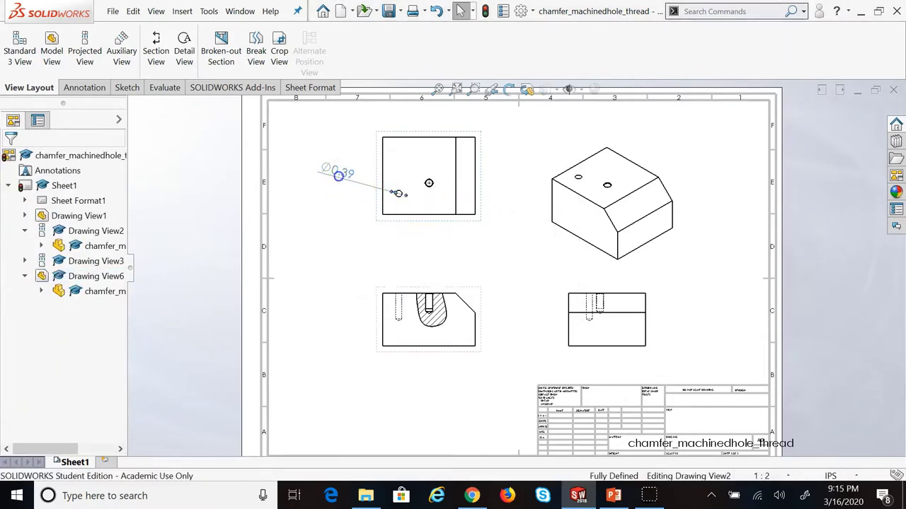
# Delete the broken-out section from the front view together with its section sketch
pyautogui.click(436, 318)
pyautogui.press('Delete')
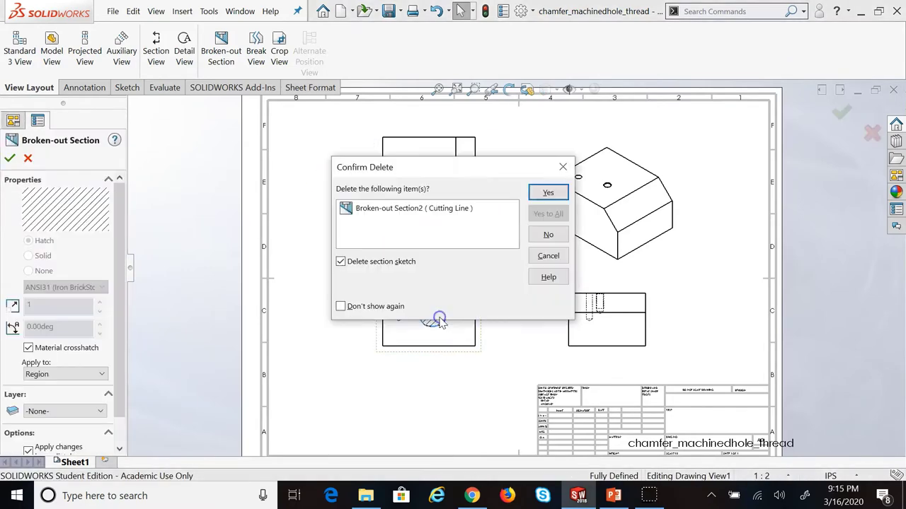
pyautogui.click(548, 193)
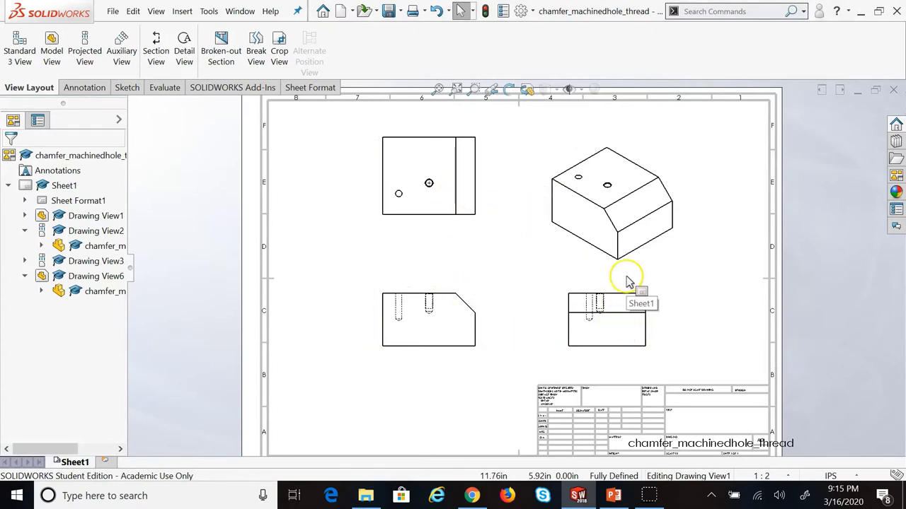
pyautogui.click(661, 193)
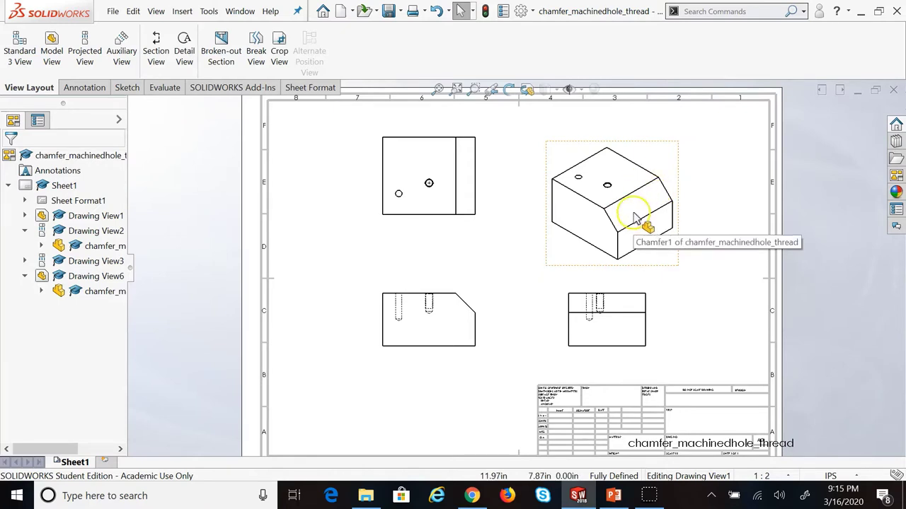
# Switch to PowerPoint to review slide 43 on auxiliary views, and return to the SOLIDWORKS drawing
pyautogui.click(613, 496)
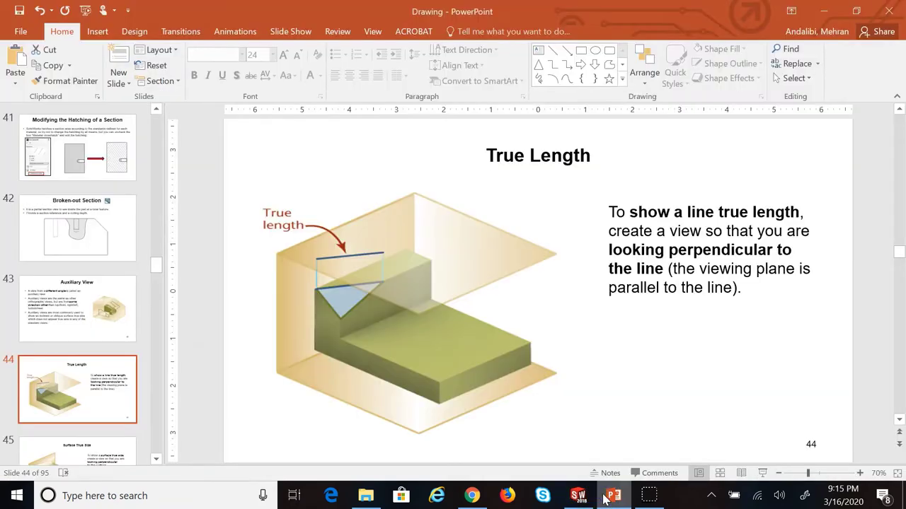
pyautogui.click(113, 315)
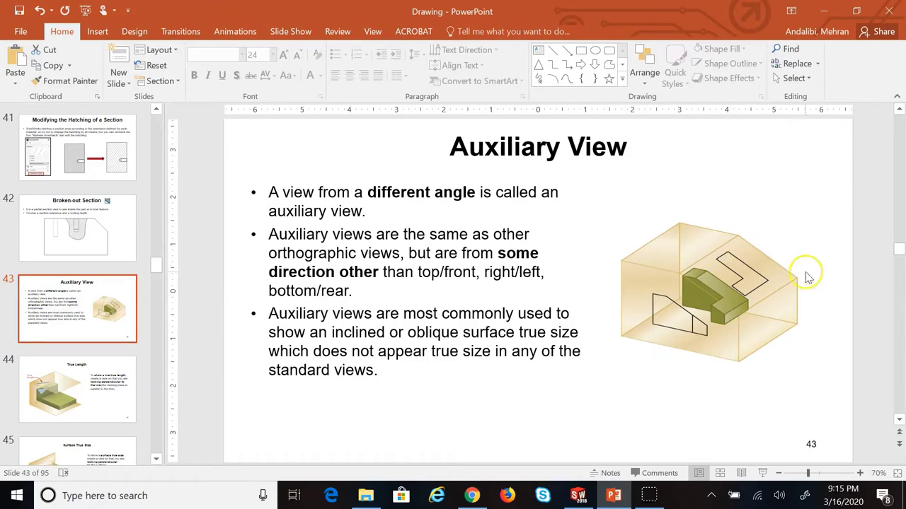
pyautogui.click(578, 495)
pyautogui.click(398, 241)
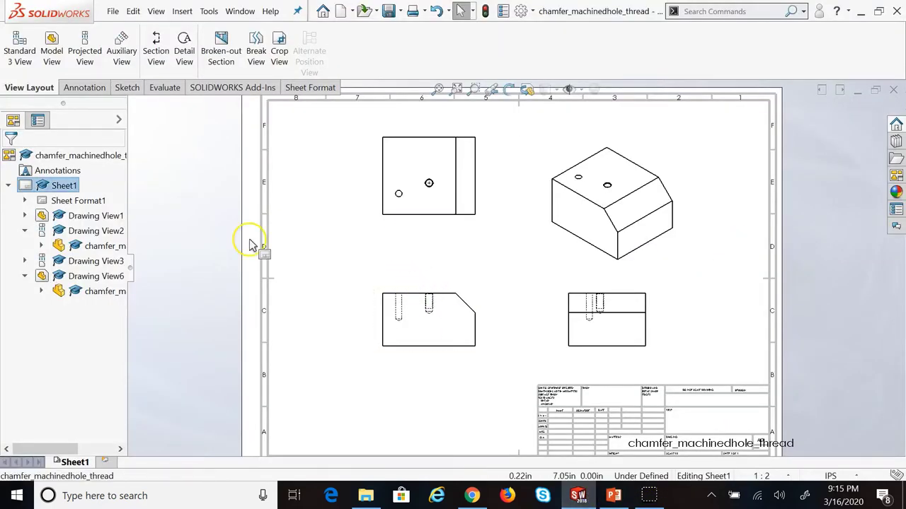
# Create an auxiliary view from the front view's inclined chamfer edge and place it diagonally below and left of the front view
pyautogui.click(138, 63)
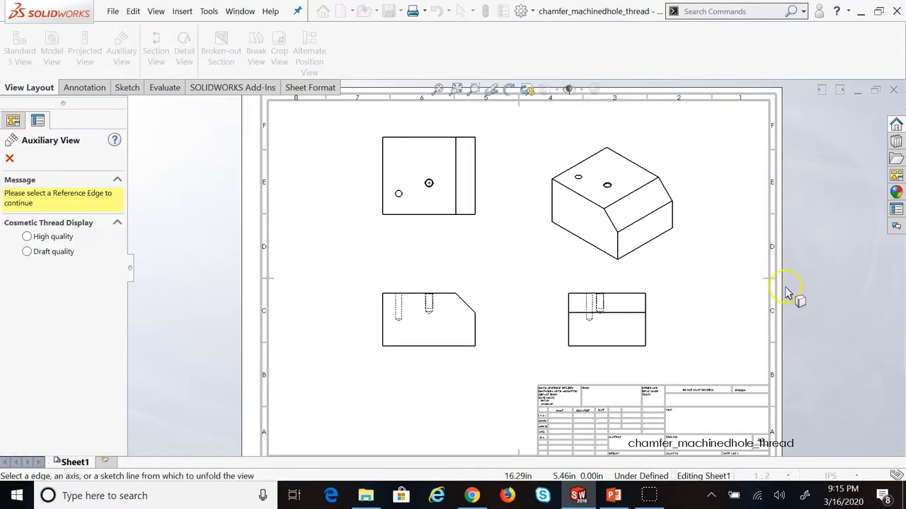
pyautogui.scroll(-2, 510, 259)
pyautogui.scroll(-1, 500, 361)
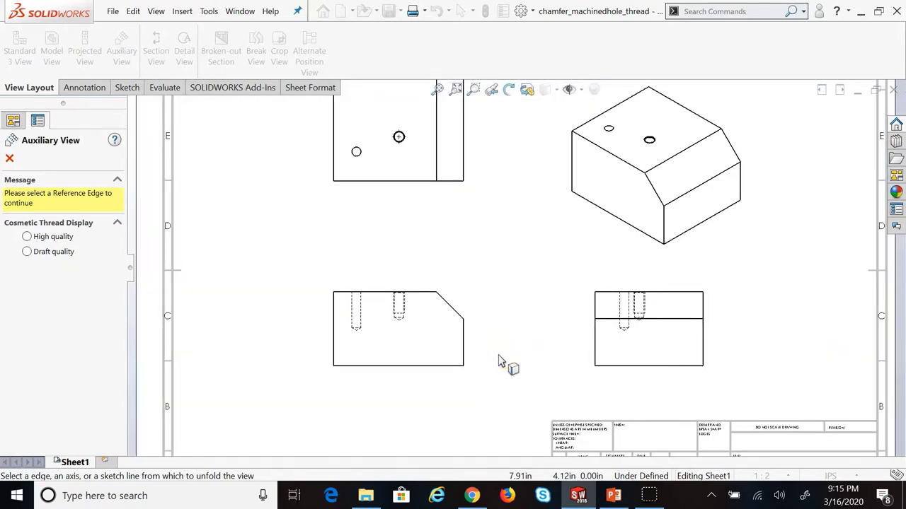
pyautogui.click(448, 305)
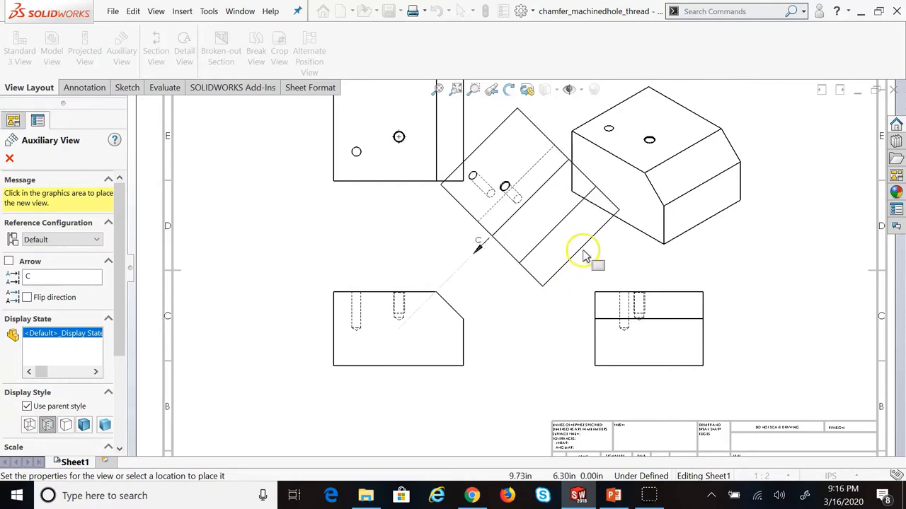
pyautogui.scroll(2, 536, 299)
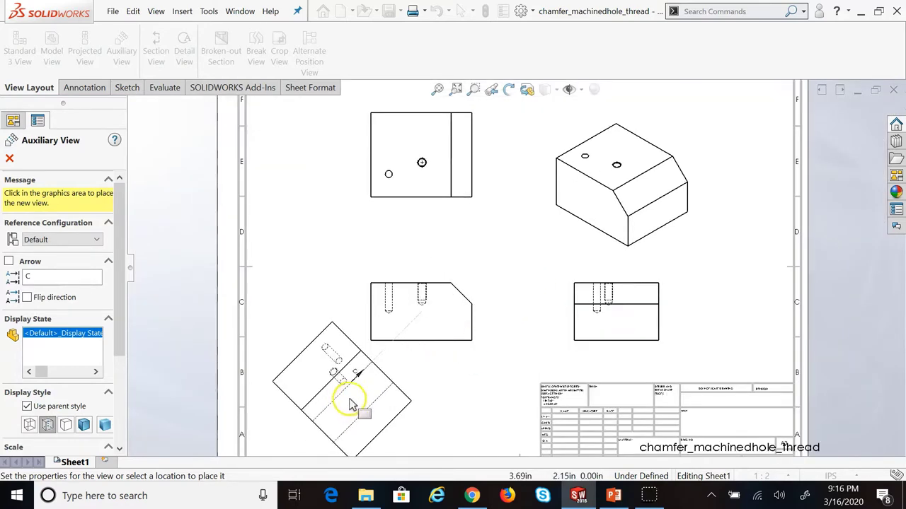
pyautogui.click(351, 402)
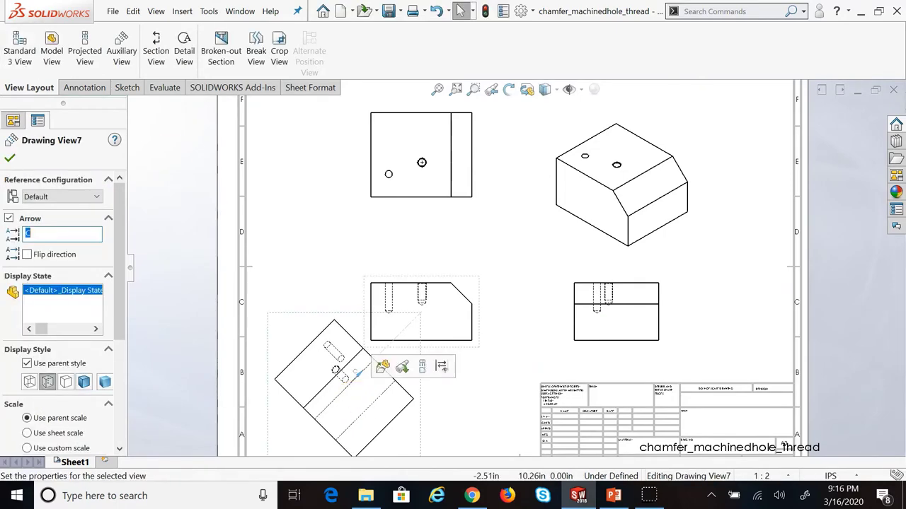
pyautogui.click(9, 158)
pyautogui.click(530, 235)
pyautogui.click(394, 446)
# Set the auxiliary view's display style to Hidden Lines Removed
pyautogui.scroll(2, 384, 418)
pyautogui.scroll(-3, 481, 367)
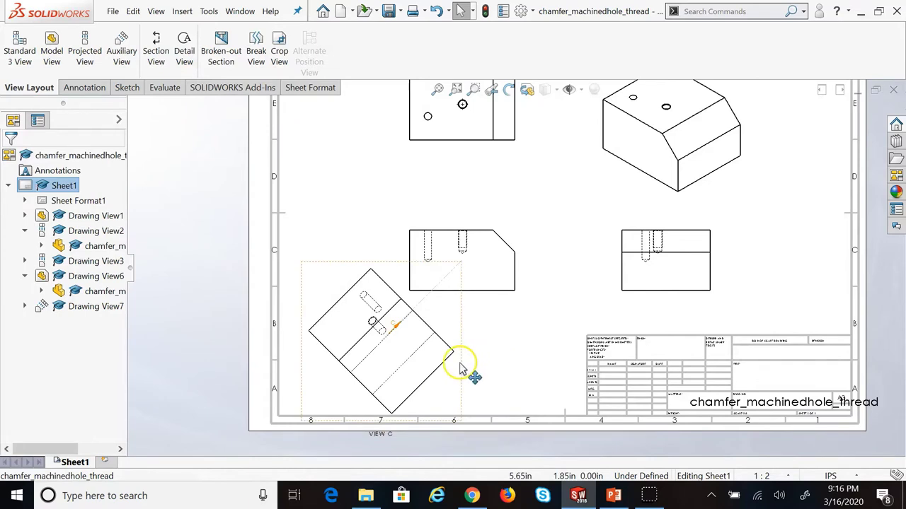
pyautogui.click(460, 368)
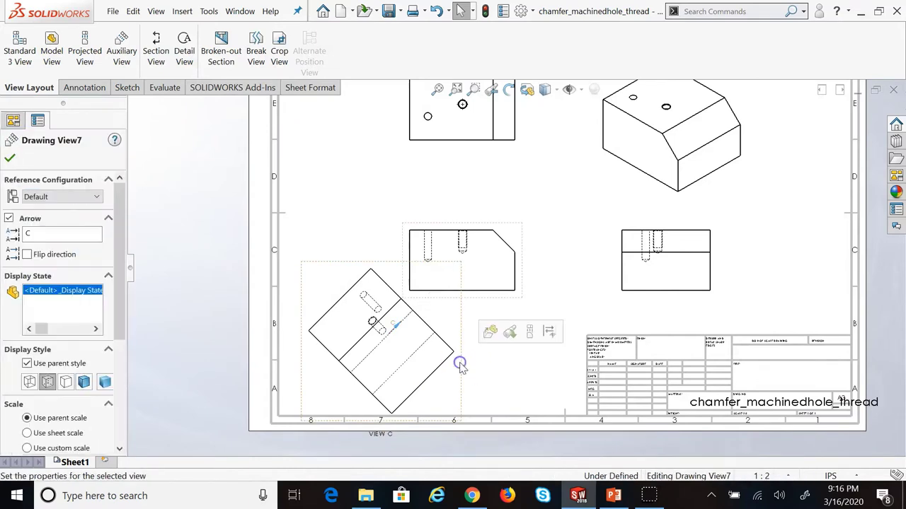
pyautogui.click(30, 382)
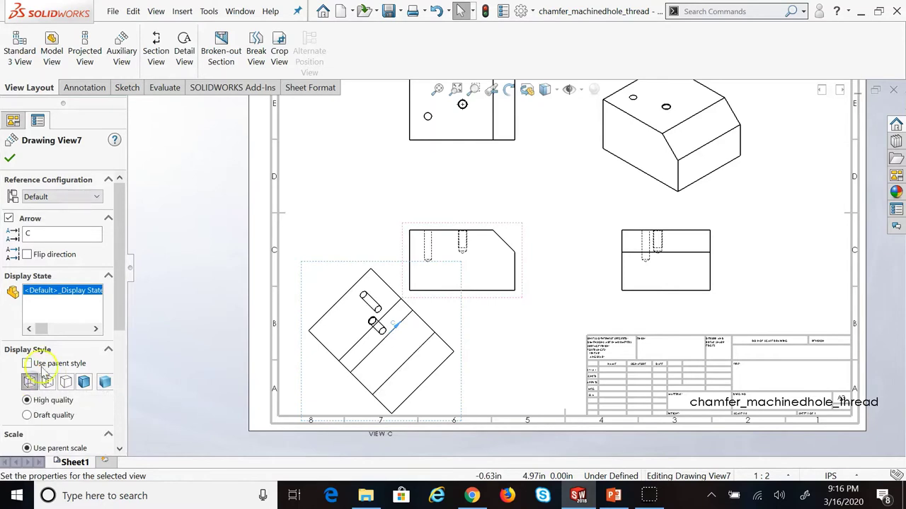
pyautogui.click(65, 382)
pyautogui.click(11, 159)
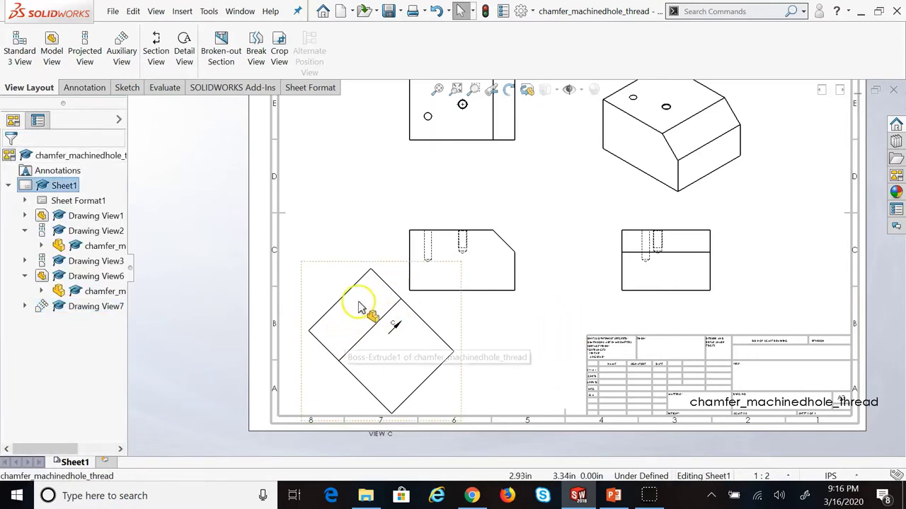
# Move the auxiliary view diagonally to the chamfered side of the front view, near the isometric view, and rebuild the drawing
pyautogui.scroll(1, 702, 129)
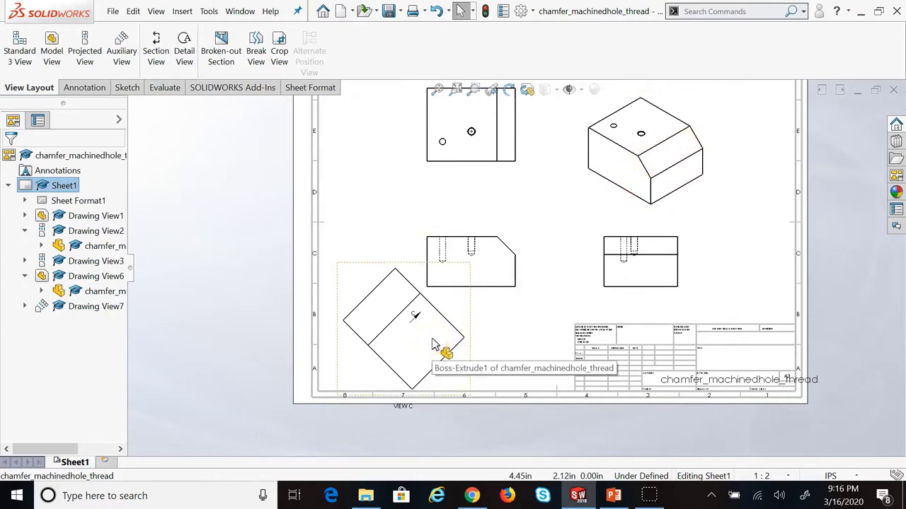
pyautogui.click(464, 324)
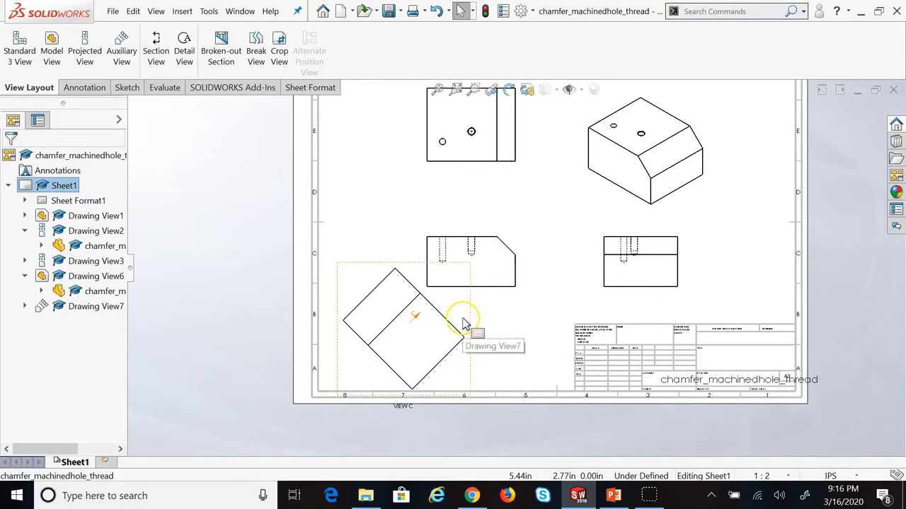
pyautogui.click(388, 297)
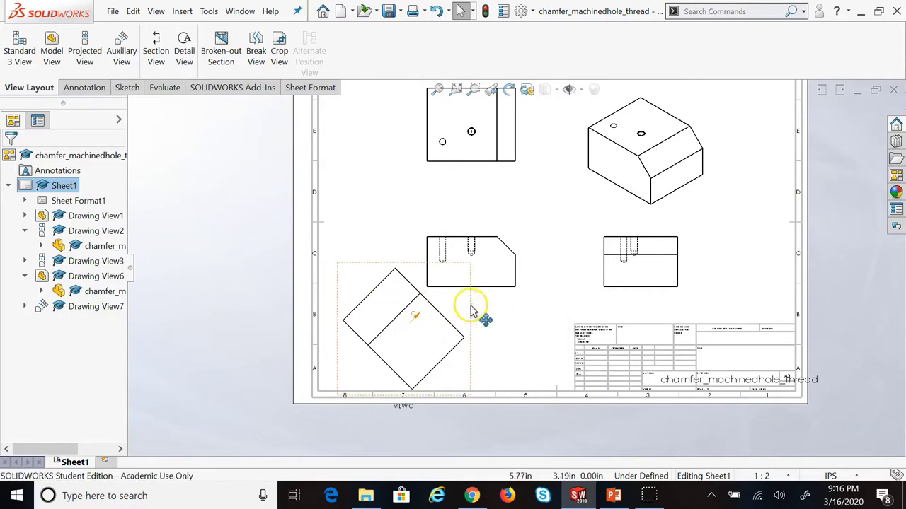
pyautogui.moveTo(467, 311)
pyautogui.mouseDown()
pyautogui.moveTo(599, 149)
pyautogui.moveTo(617, 168)
pyautogui.moveTo(601, 177)
pyautogui.mouseUp()
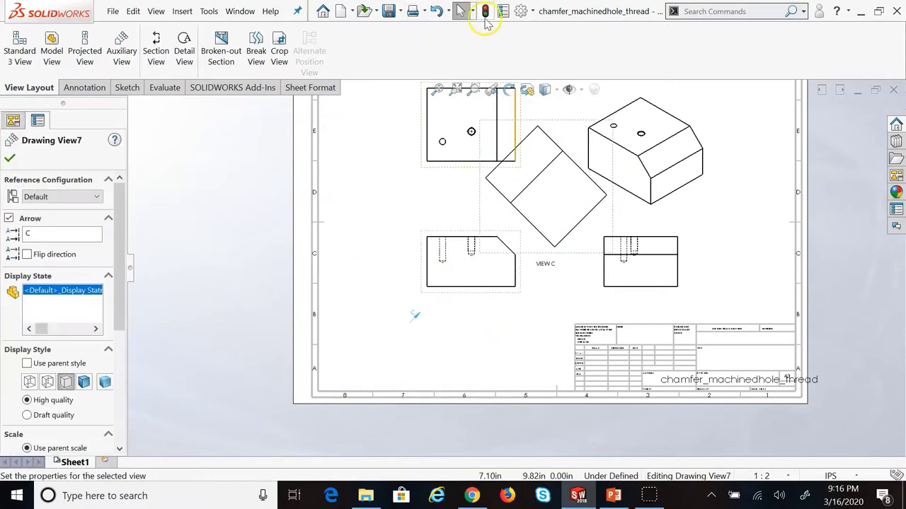
pyautogui.click(485, 13)
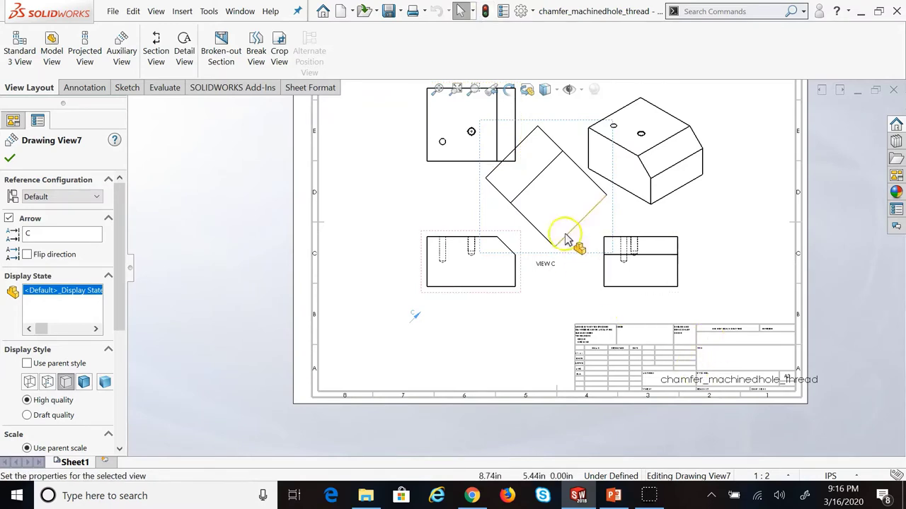
# Flip the viewing direction of auxiliary View C and accept its properties
pyautogui.click(559, 270)
pyautogui.click(561, 263)
pyautogui.click(563, 258)
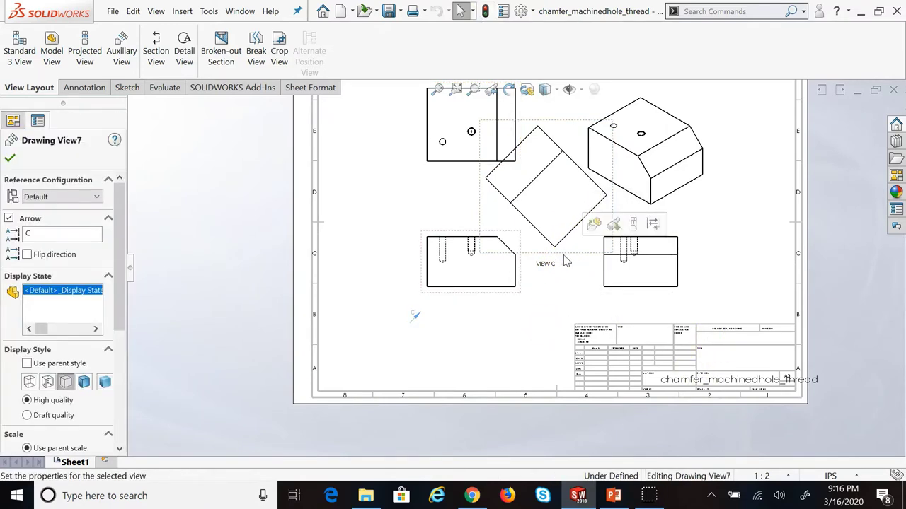
pyautogui.click(27, 254)
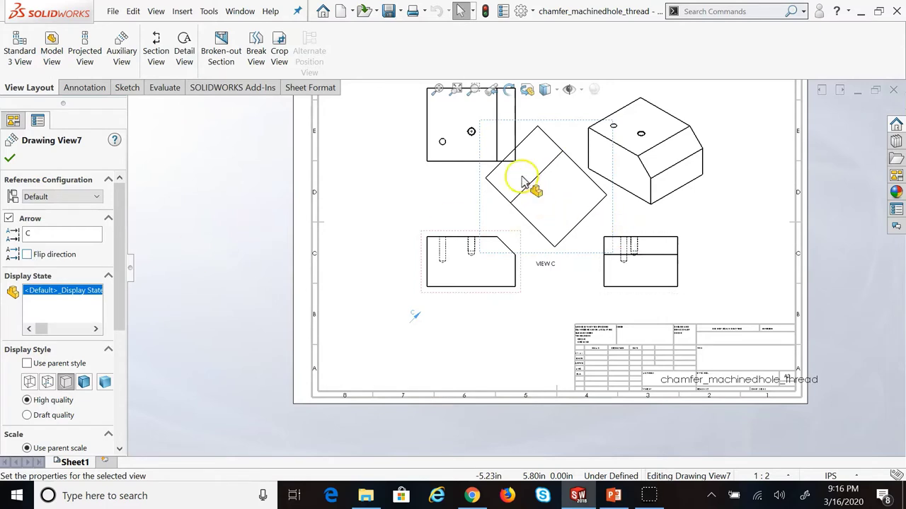
pyautogui.click(27, 255)
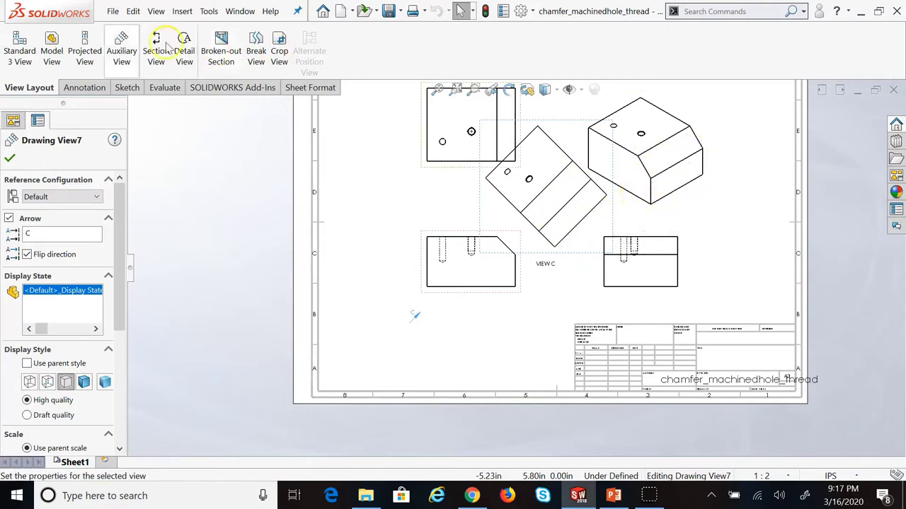
pyautogui.click(10, 158)
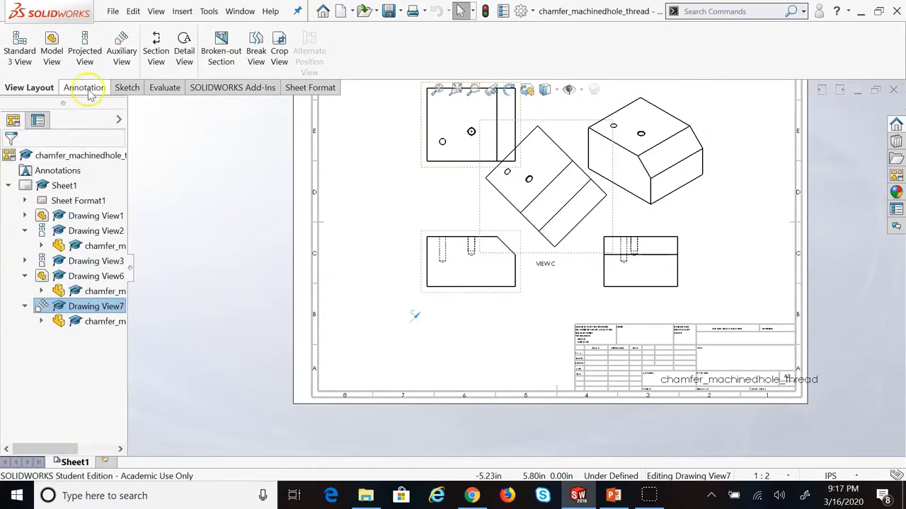
# Sketch an arrow from lines on the isometric view, pointing from the upper right at the chamfered face
pyautogui.click(139, 87)
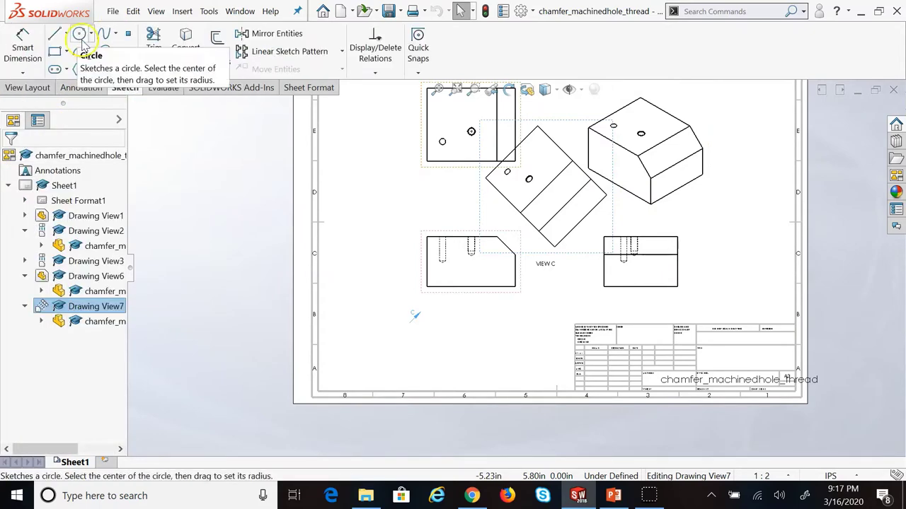
pyautogui.click(54, 33)
pyautogui.click(740, 119)
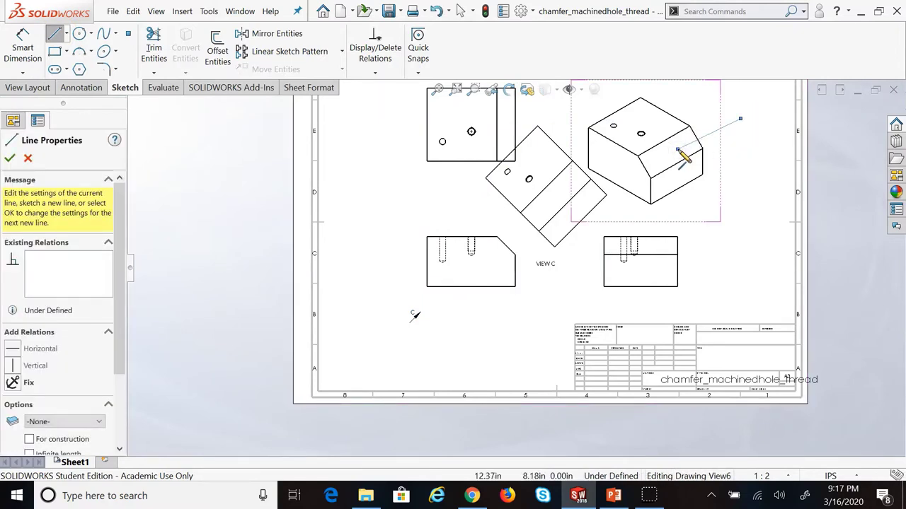
pyautogui.click(708, 133)
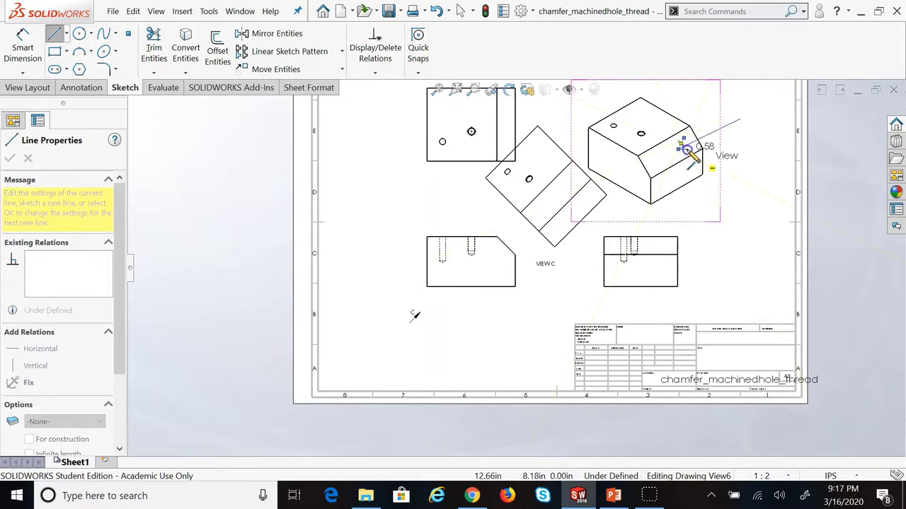
pyautogui.click(685, 147)
pyautogui.click(756, 189)
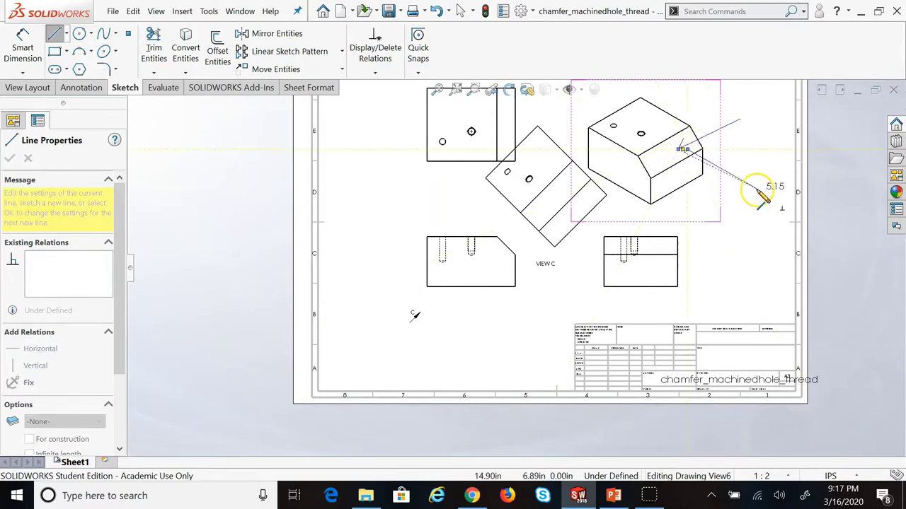
pyautogui.press('Escape')
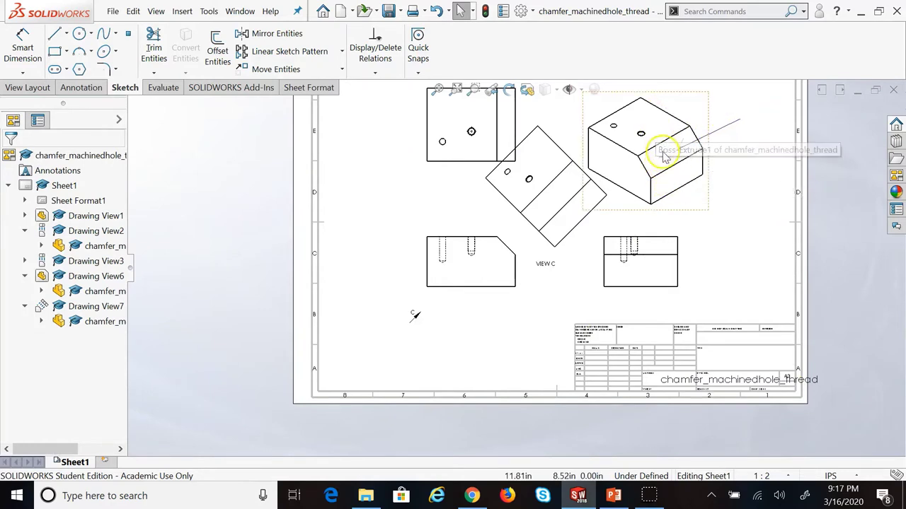
pyautogui.click(558, 204)
pyautogui.click(401, 203)
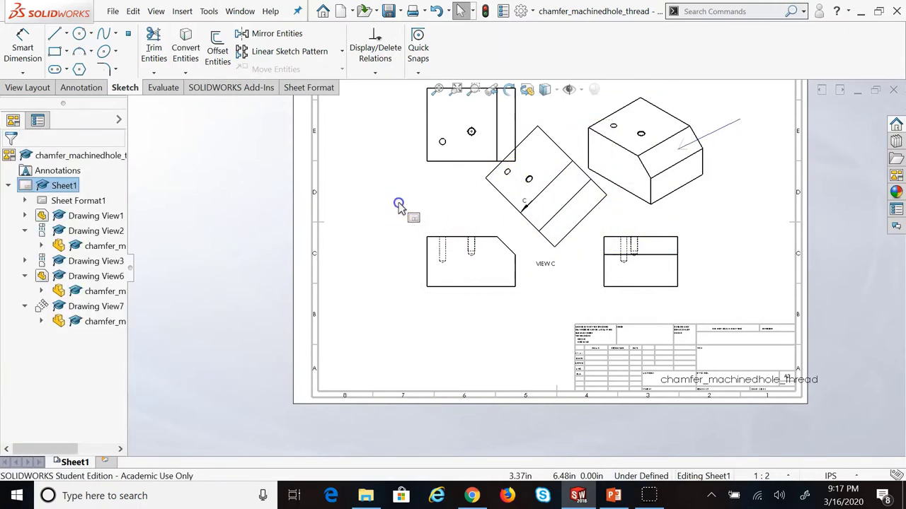
# Lock focus on auxiliary View C, check its view properties and close them
pyautogui.click(47, 89)
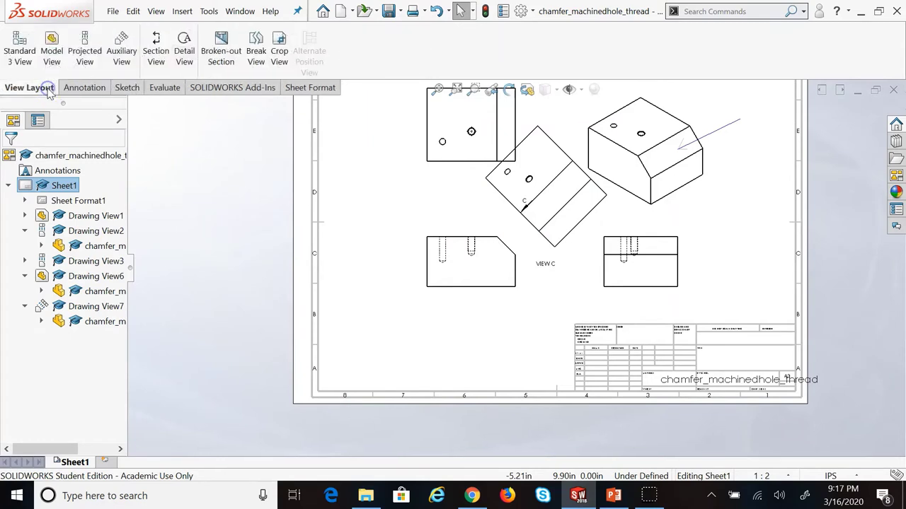
pyautogui.click(556, 196)
pyautogui.moveTo(117, 268)
pyautogui.mouseDown()
pyautogui.moveTo(127, 405)
pyautogui.moveTo(156, 121)
pyautogui.mouseUp()
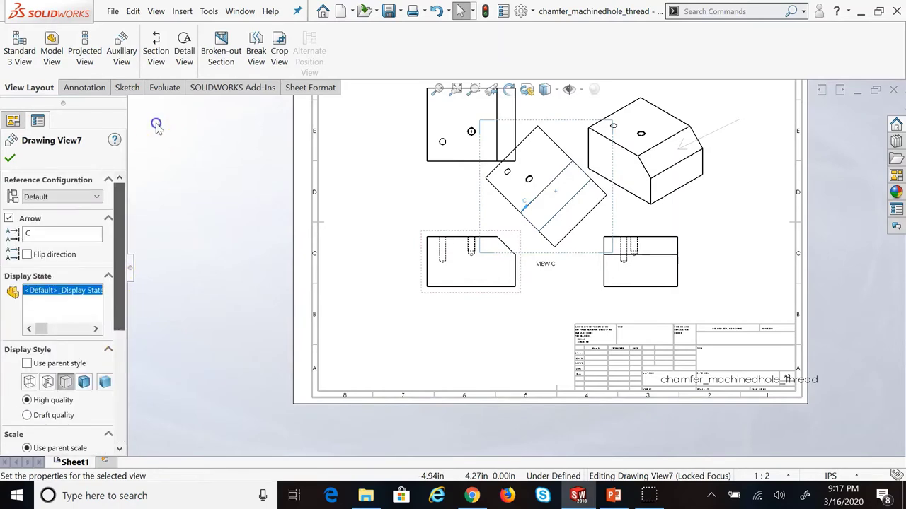
pyautogui.click(10, 158)
pyautogui.click(196, 185)
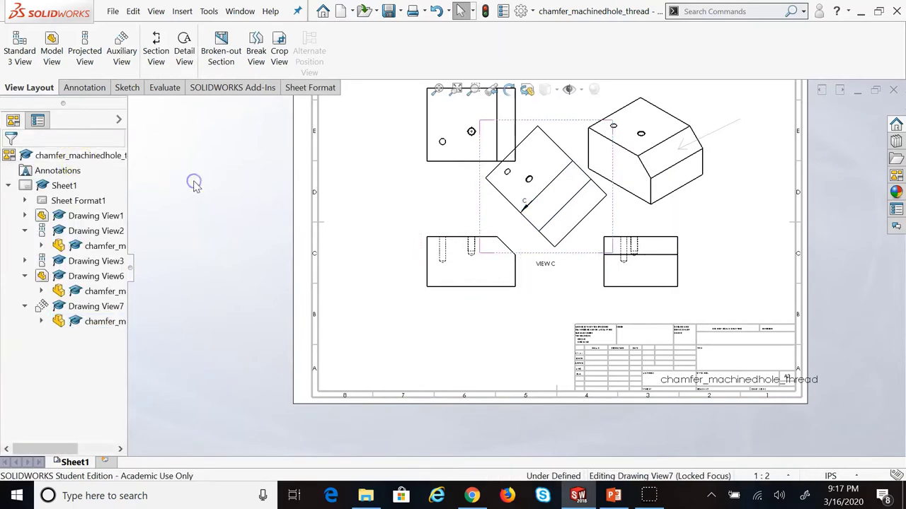
# Sketch a connected zigzag of lines across the chamfered face in auxiliary View C to mark it as hatched
pyautogui.click(126, 91)
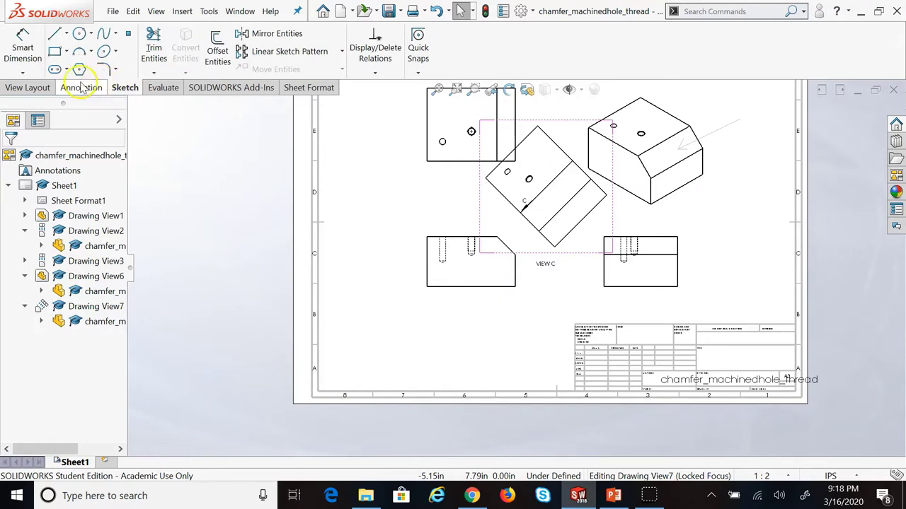
pyautogui.click(54, 33)
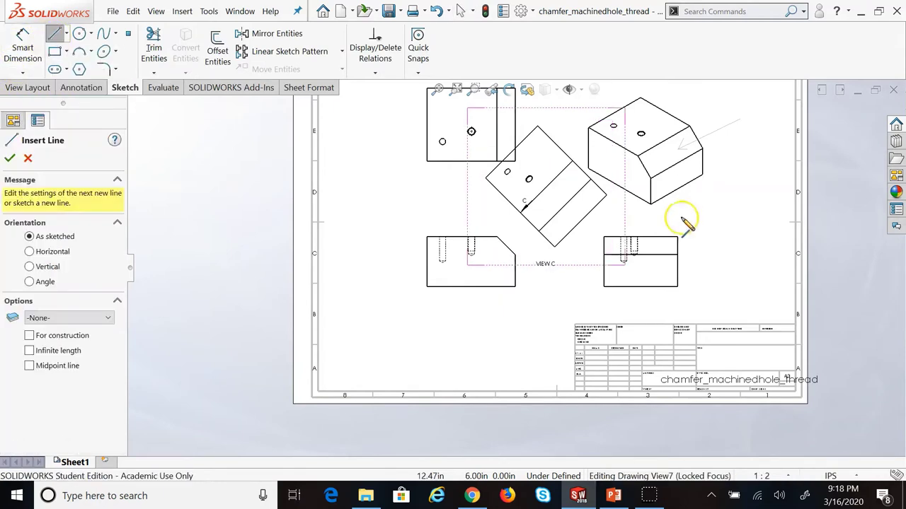
pyautogui.click(526, 205)
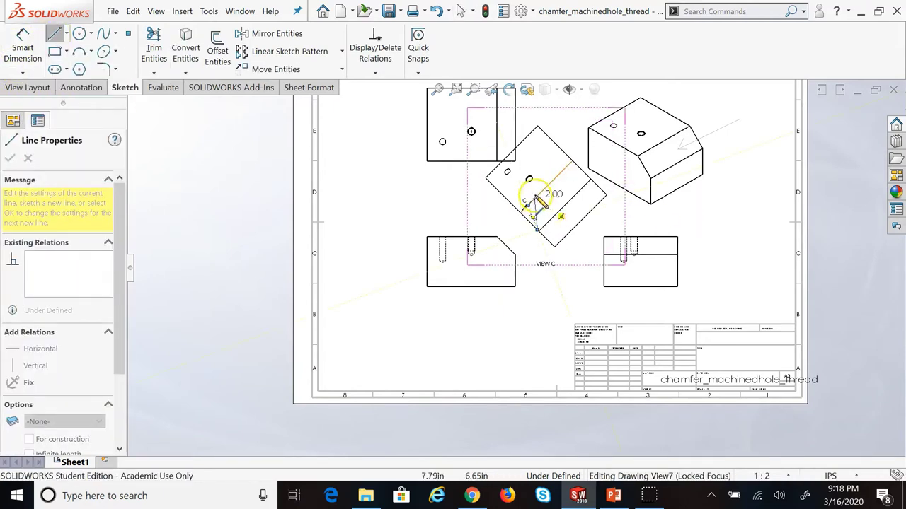
pyautogui.click(546, 223)
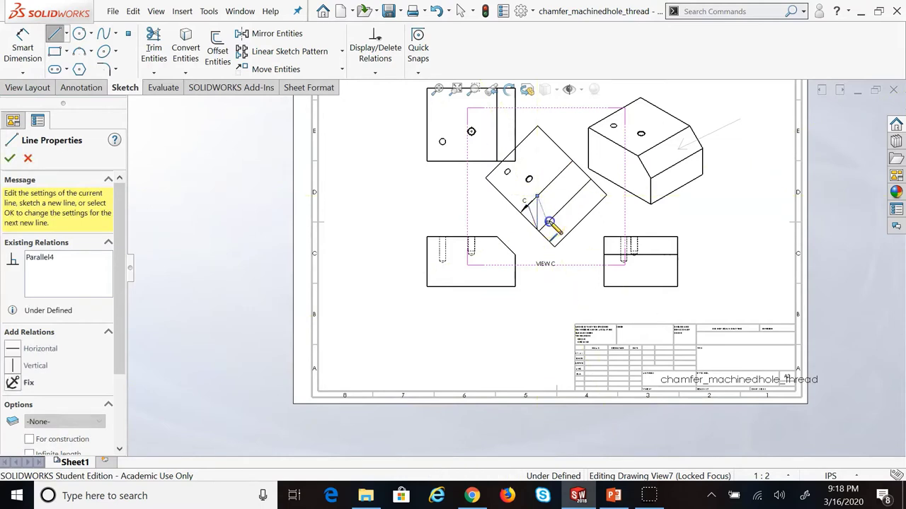
pyautogui.click(547, 185)
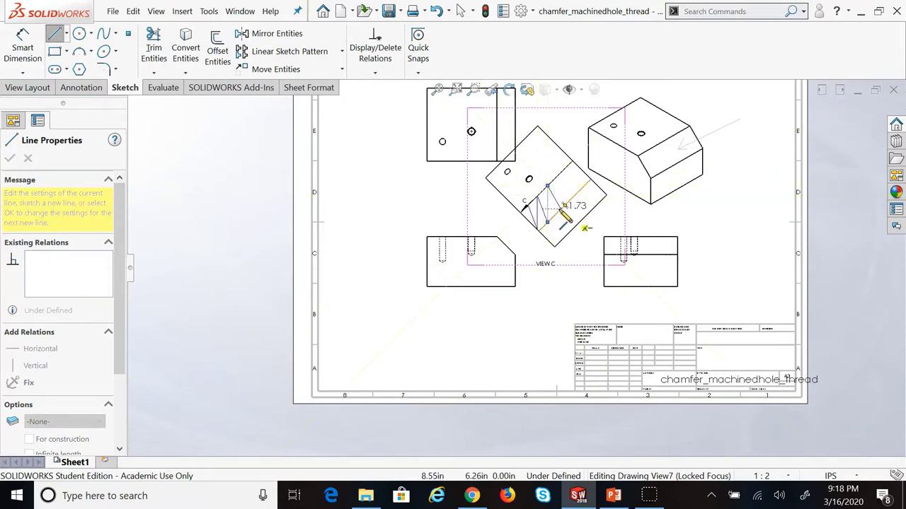
pyautogui.click(557, 215)
pyautogui.click(557, 176)
pyautogui.click(564, 206)
pyautogui.click(572, 174)
pyautogui.click(575, 197)
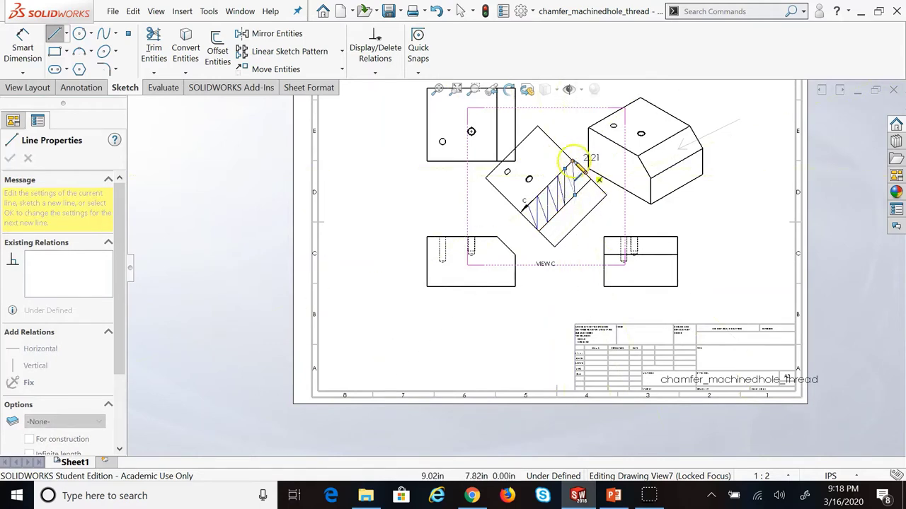
pyautogui.doubleClick(572, 161)
pyautogui.press('Escape')
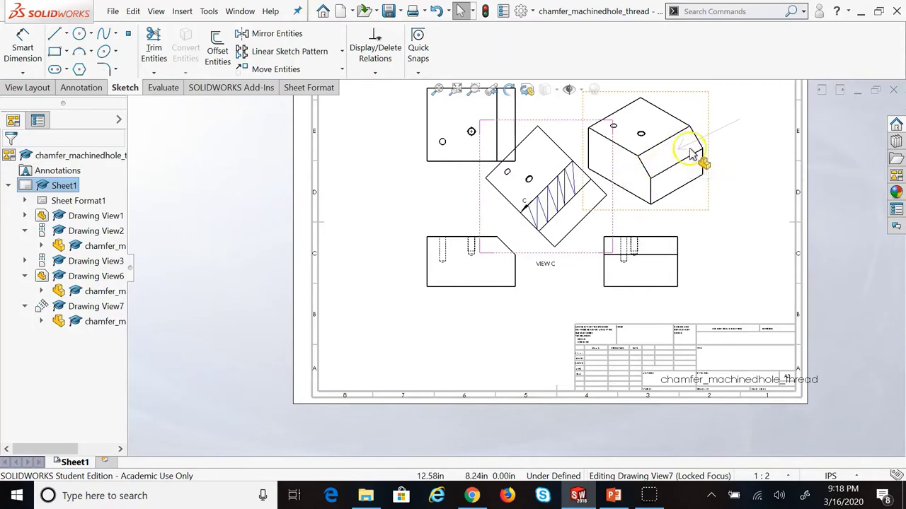
# Remove the zigzag lines from auxiliary View C and the sketched arrow from the isometric view
pyautogui.click(684, 148)
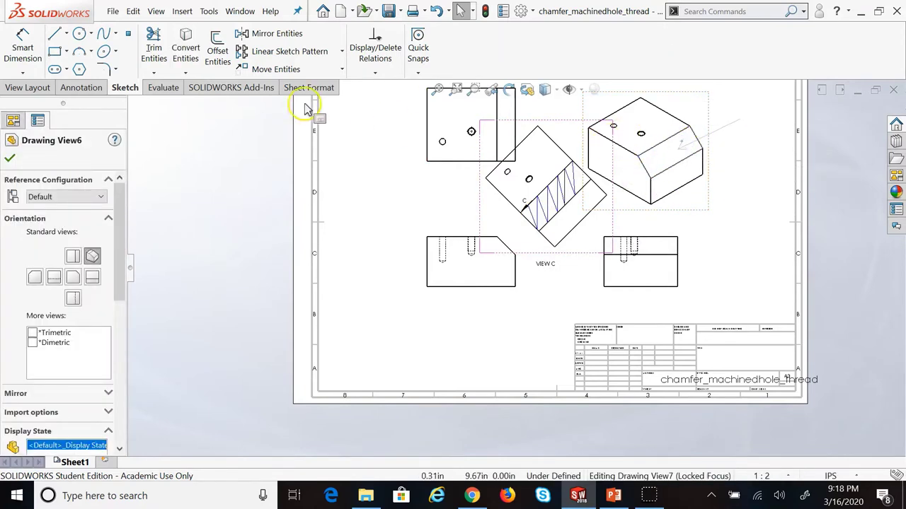
pyautogui.click(676, 202)
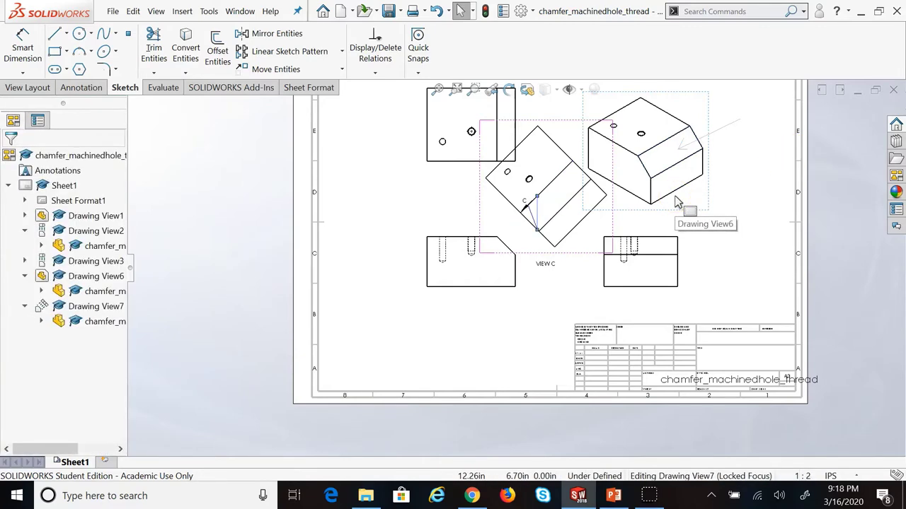
pyautogui.press('Delete')
pyautogui.click(693, 188)
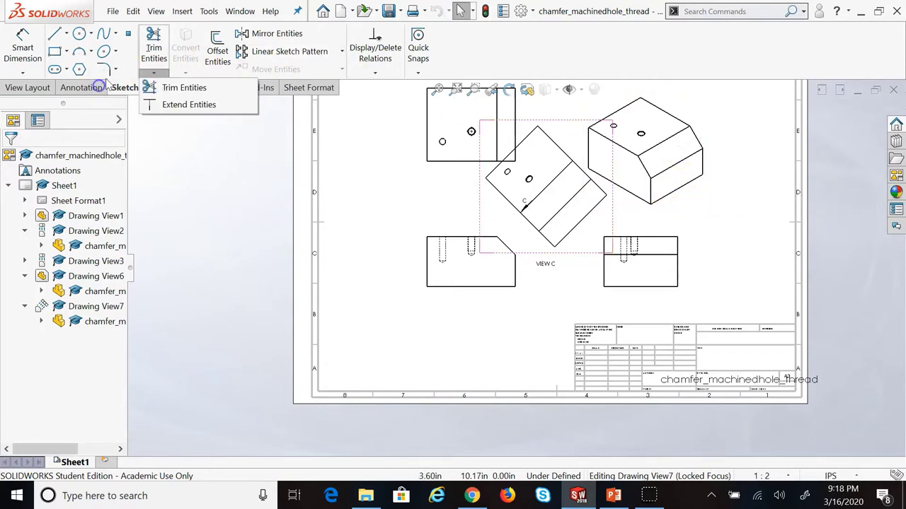
# Sketch an arrow from lines across the isometric view, starting at its lower left and pointing up and right toward the chamfer
pyautogui.click(53, 36)
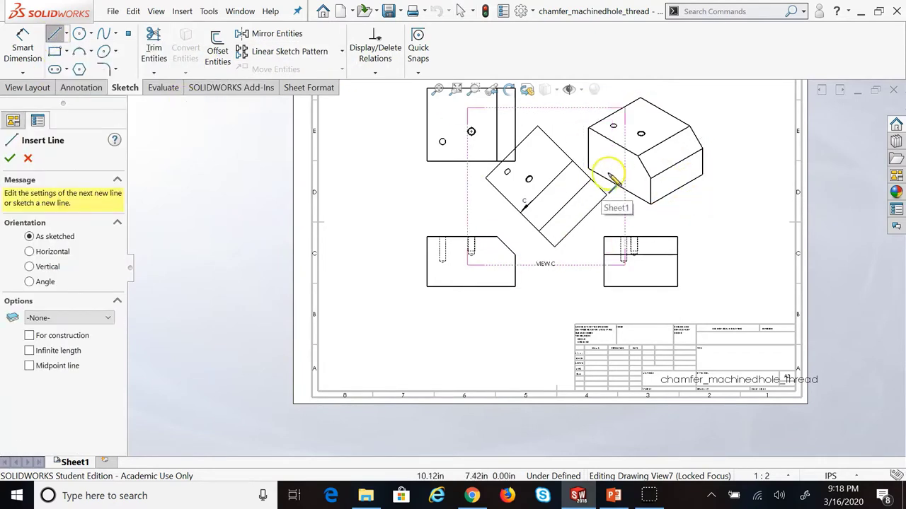
pyautogui.click(660, 167)
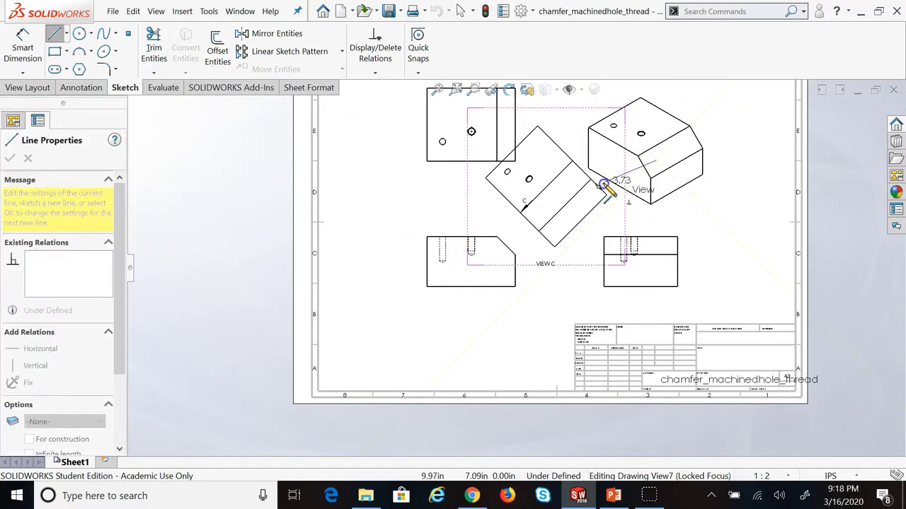
pyautogui.click(602, 183)
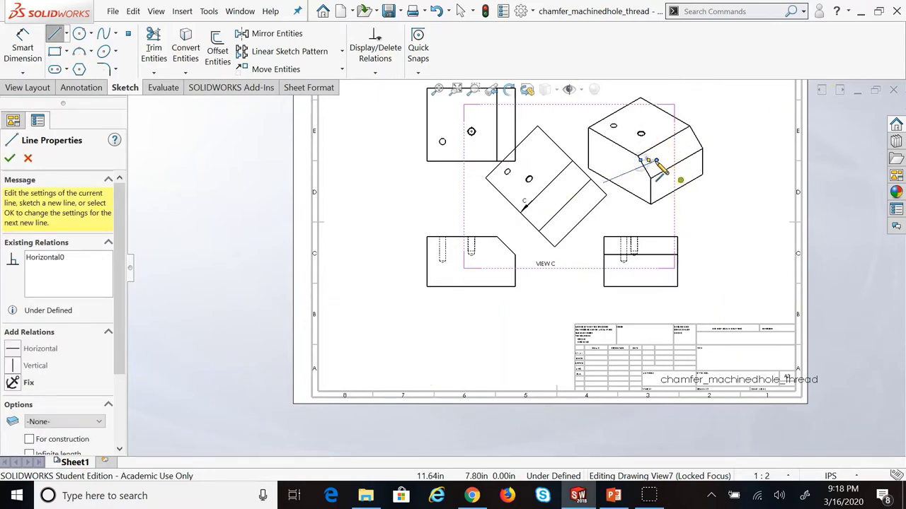
pyautogui.click(652, 163)
pyautogui.click(646, 183)
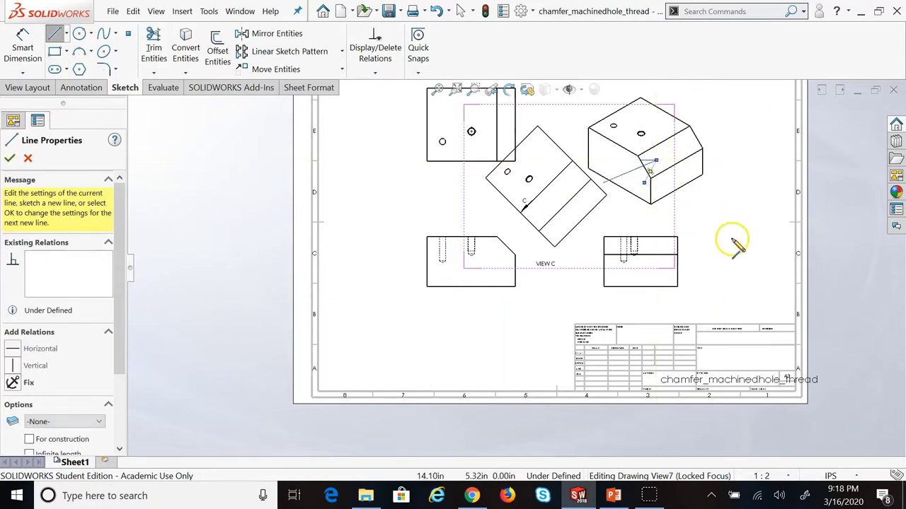
pyautogui.press('Escape')
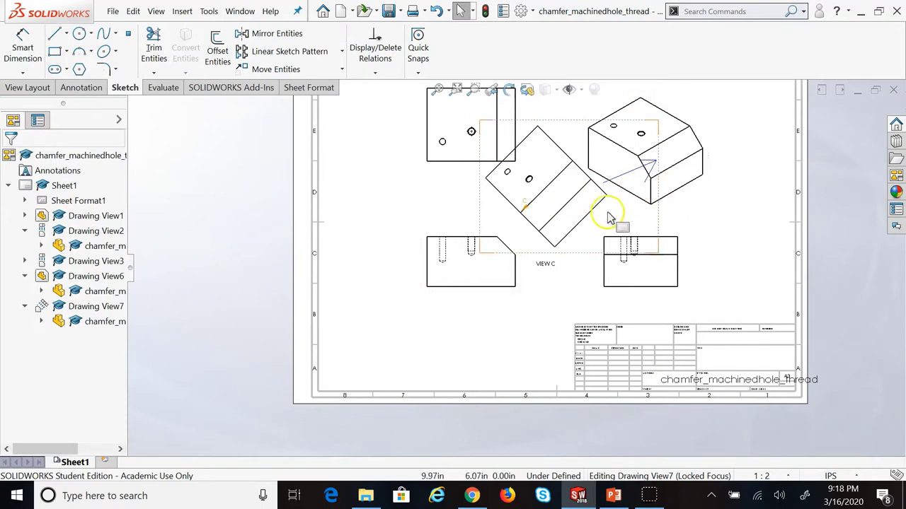
# Flip the viewing direction of auxiliary View C and move the view diagonally to the lower left of the front view
pyautogui.click(536, 257)
pyautogui.click(27, 255)
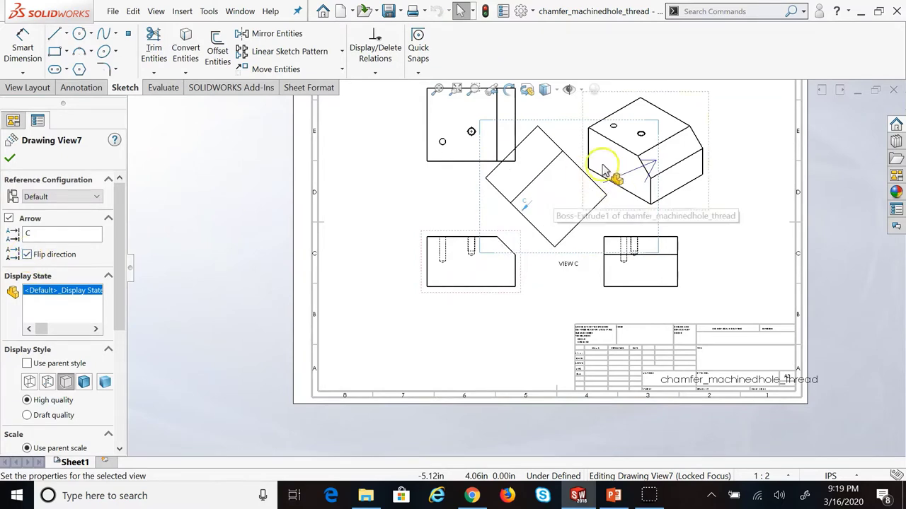
pyautogui.click(10, 160)
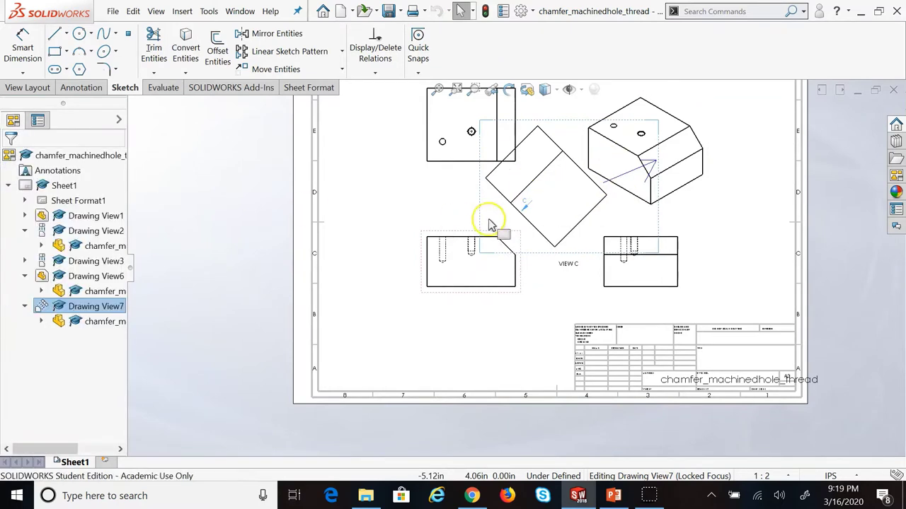
pyautogui.moveTo(550, 255)
pyautogui.mouseDown()
pyautogui.moveTo(459, 299)
pyautogui.moveTo(375, 380)
pyautogui.mouseUp()
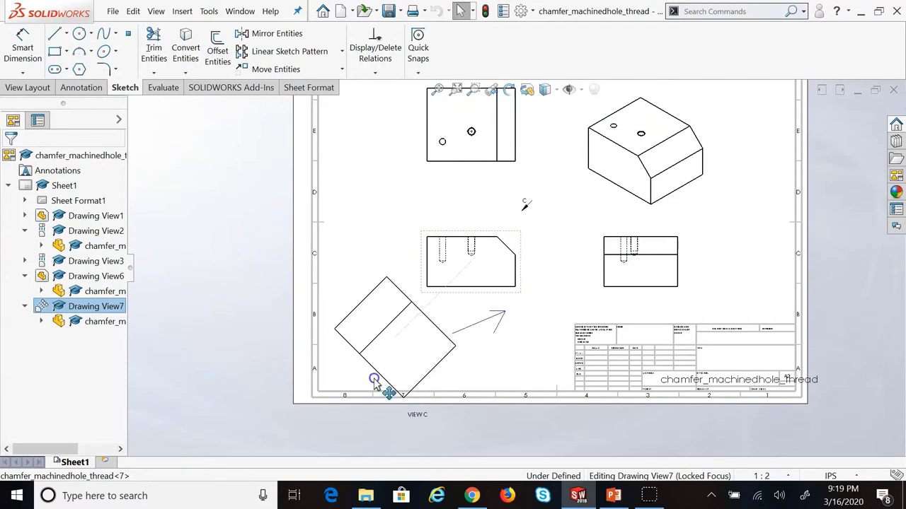
# Delete the arrow's sketch lines and auxiliary View C from the sheet
pyautogui.click(541, 312)
pyautogui.press('Delete')
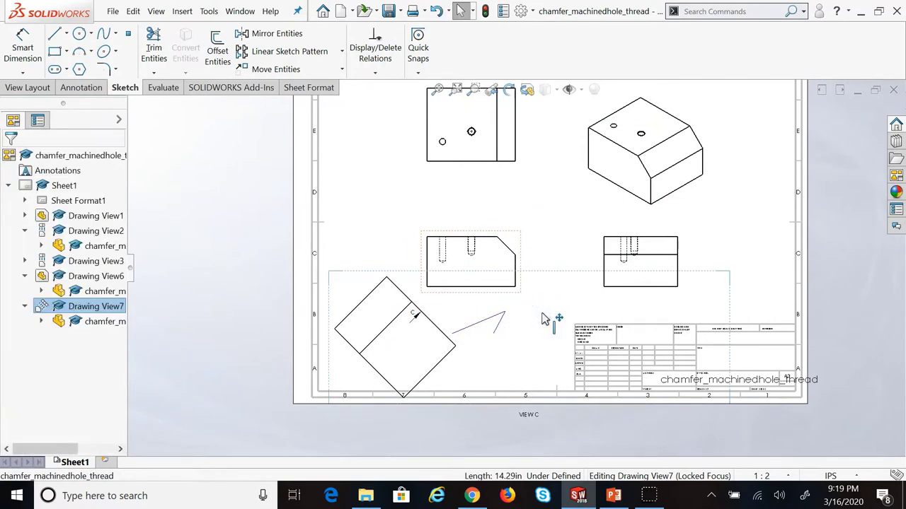
pyautogui.click(493, 320)
pyautogui.press('Delete')
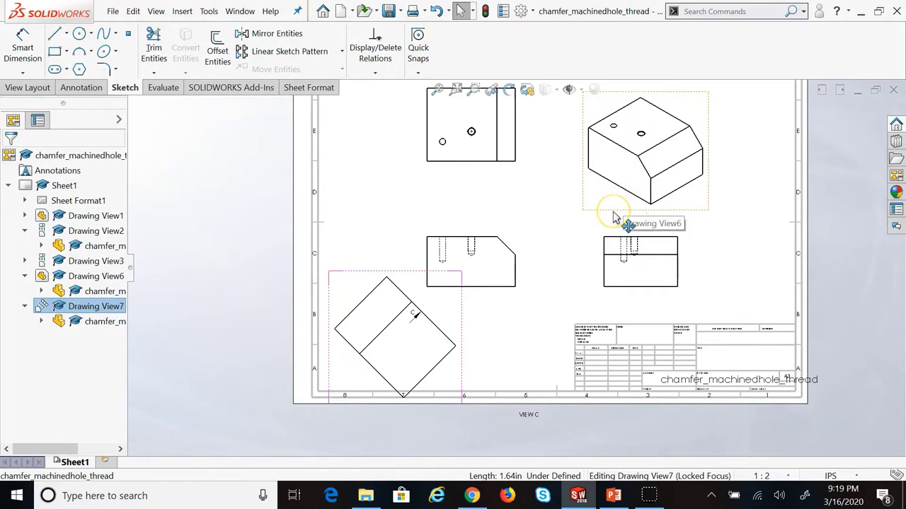
pyautogui.click(370, 273)
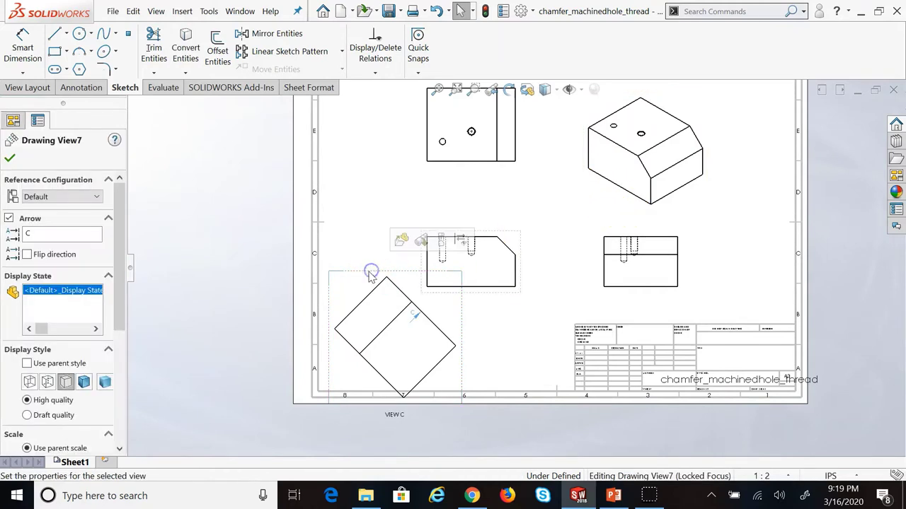
pyautogui.press('Delete')
pyautogui.click(530, 193)
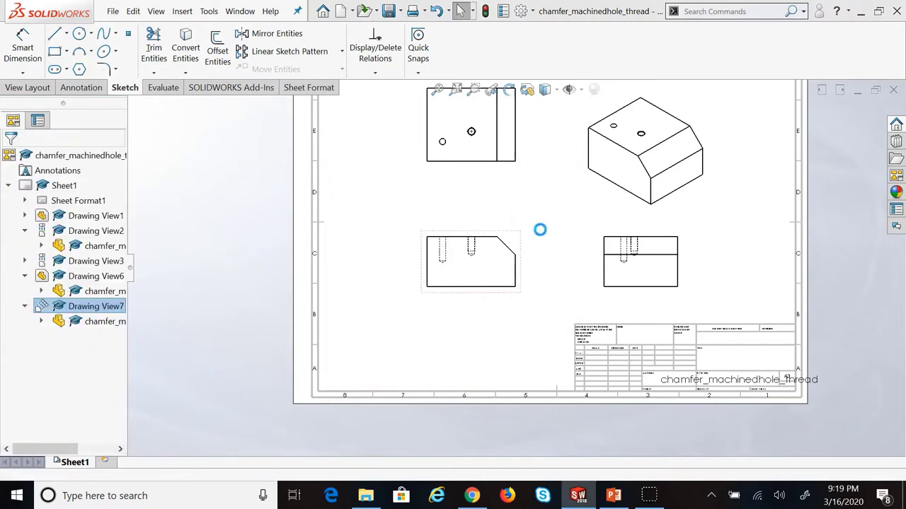
# Switch to the PowerPoint presentation and go through the slides after Auxiliary View to the Detail View slide
pyautogui.click(613, 495)
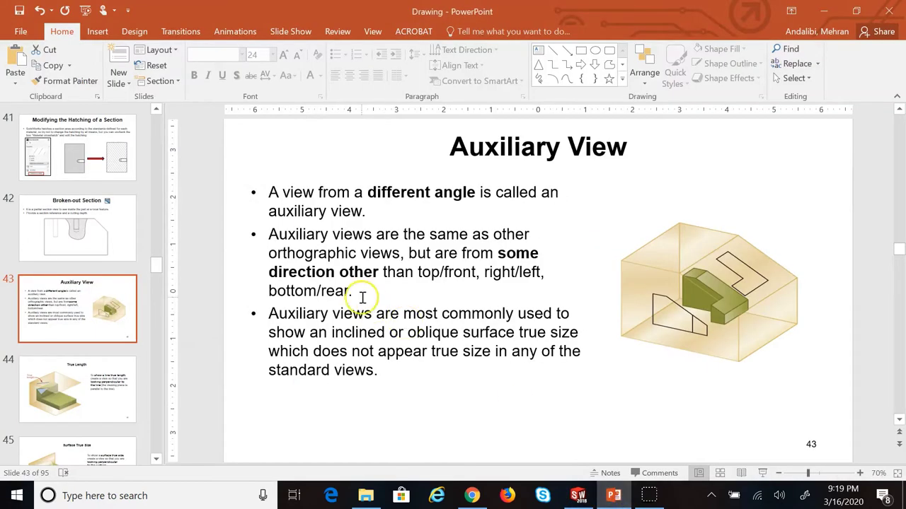
pyautogui.click(66, 395)
pyautogui.scroll(-3, 67, 395)
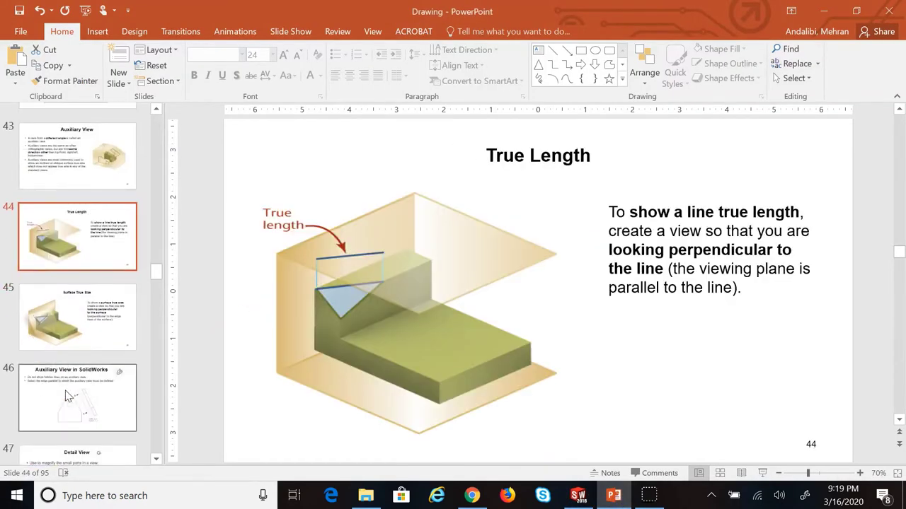
pyautogui.click(67, 425)
pyautogui.scroll(-2, 78, 421)
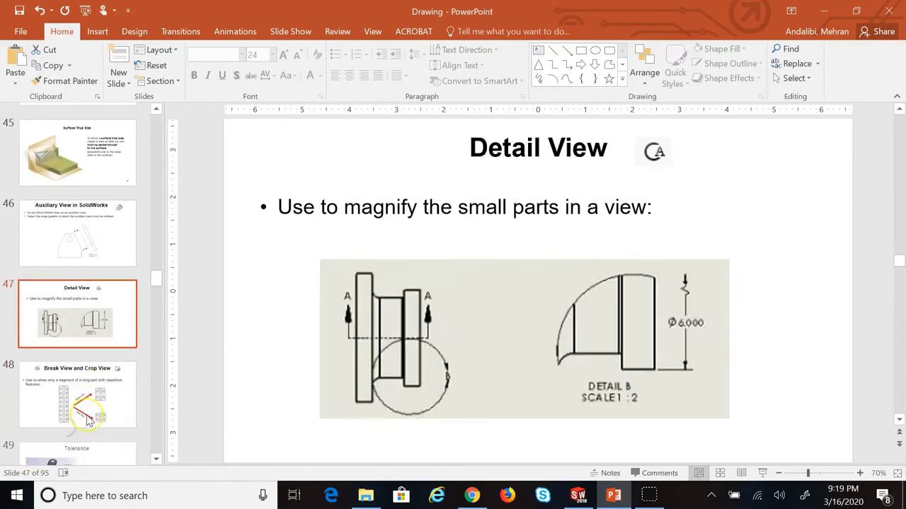
pyautogui.scroll(-1, 88, 419)
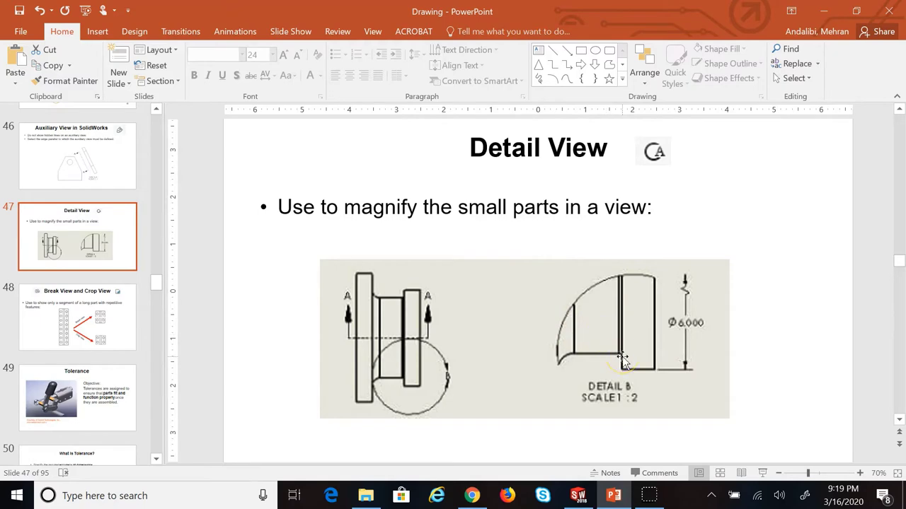
# Switch back to the SOLIDWORKS drawing and examine the front view's chamfered corner
pyautogui.click(577, 496)
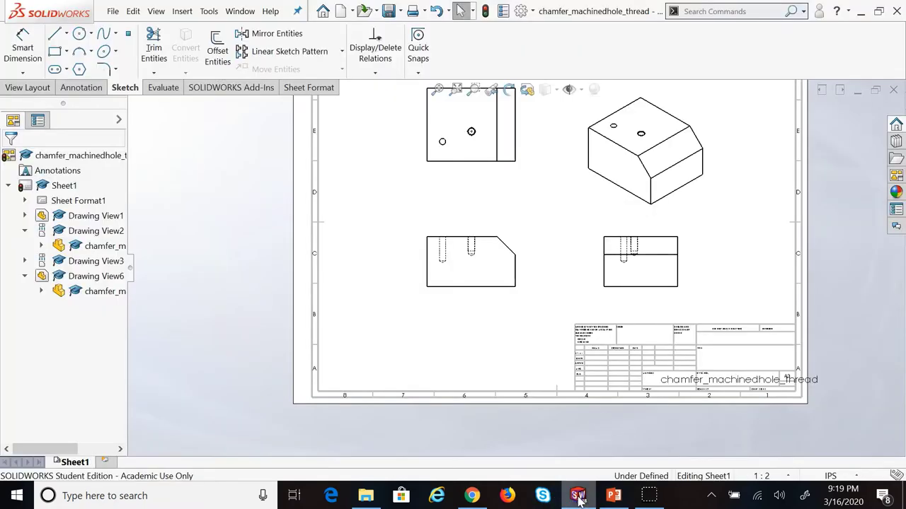
pyautogui.scroll(1, 535, 228)
pyautogui.scroll(-3, 566, 272)
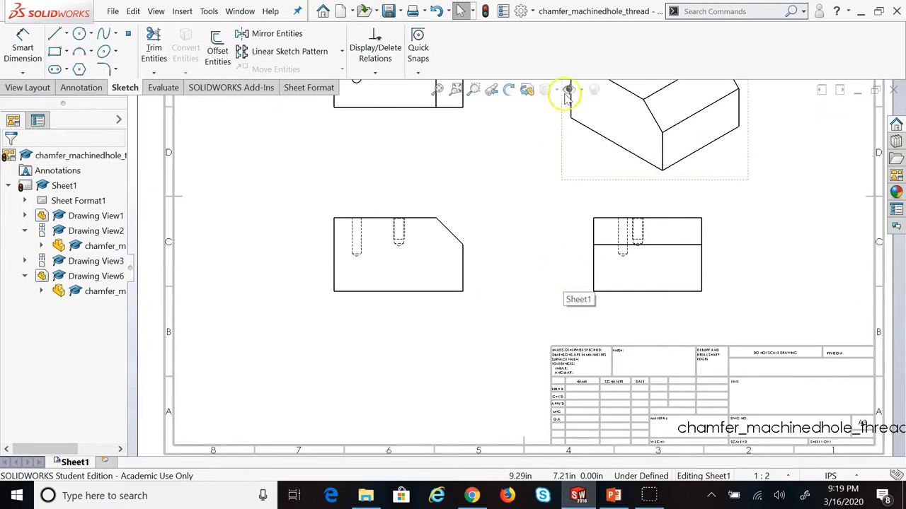
pyautogui.scroll(2, 566, 113)
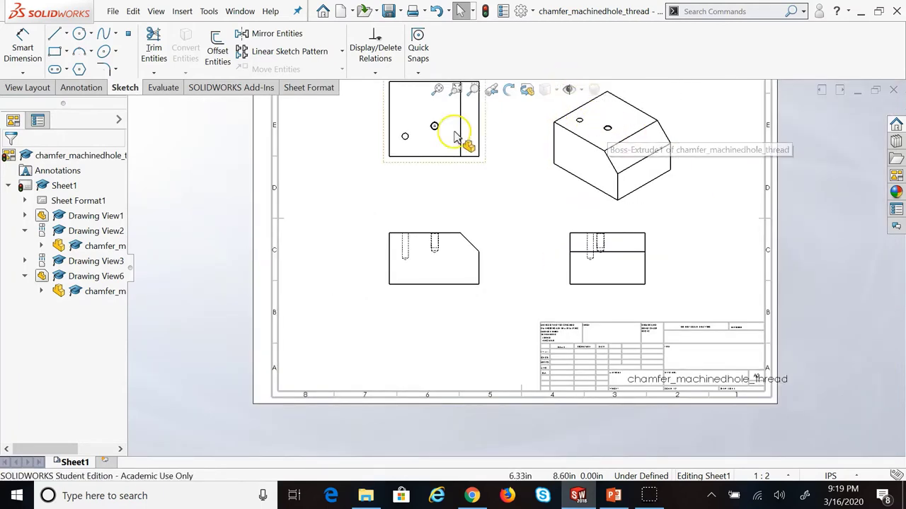
pyautogui.scroll(-1, 461, 144)
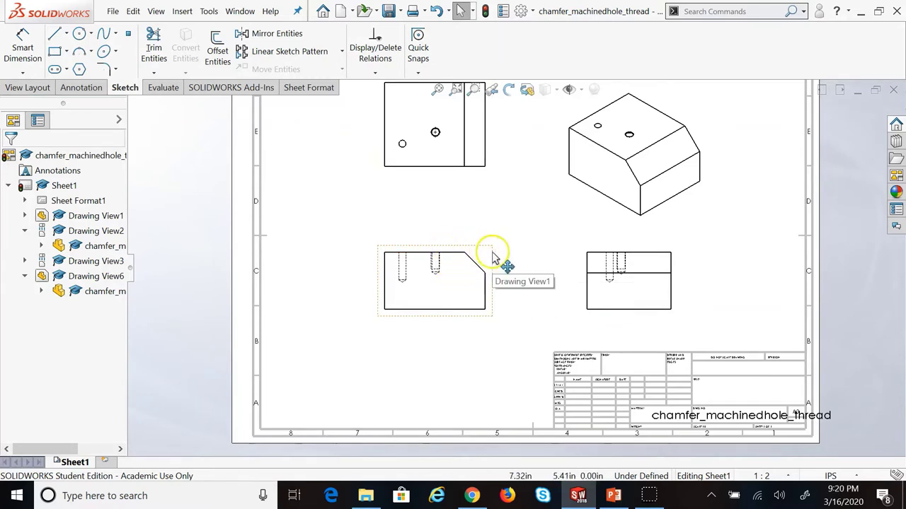
pyautogui.scroll(-2, 495, 268)
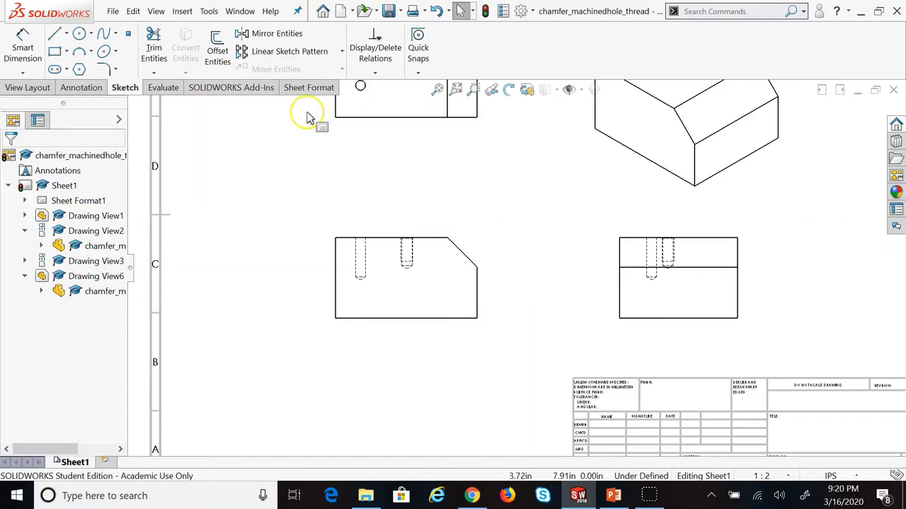
# Create a detail view from a circle about 1.32 in in radius around the front view's chamfer, placing it to the lower left of that view
pyautogui.click(14, 88)
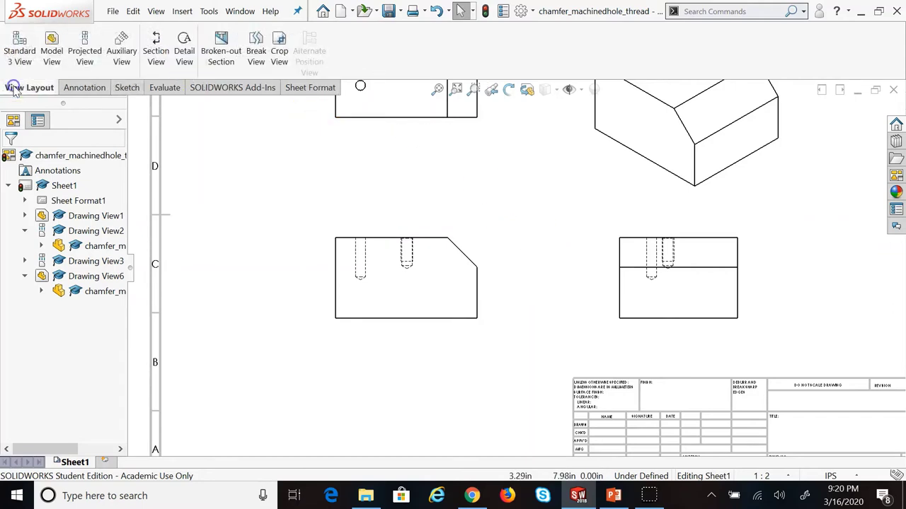
pyautogui.click(183, 44)
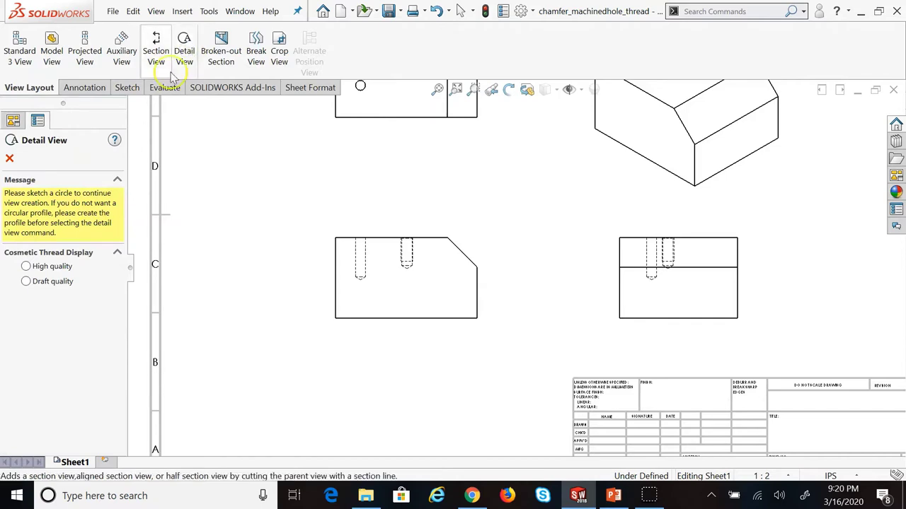
pyautogui.click(456, 261)
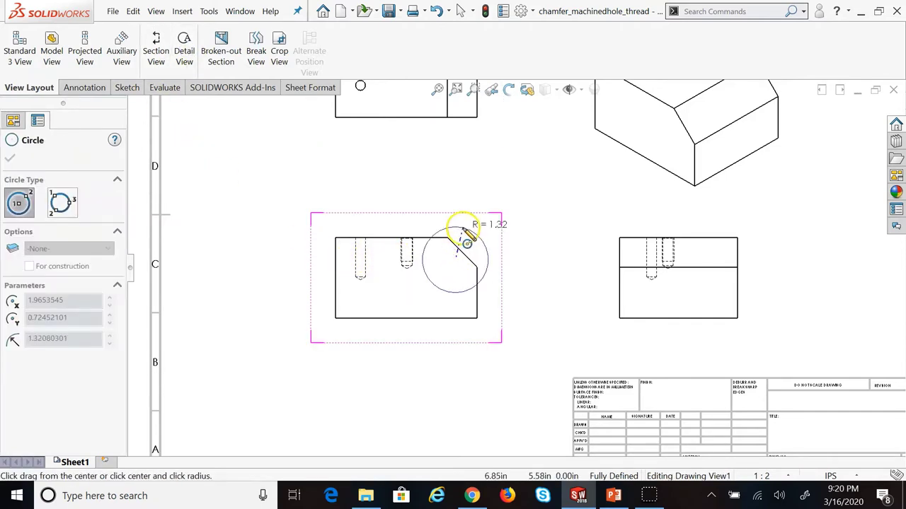
pyautogui.click(465, 239)
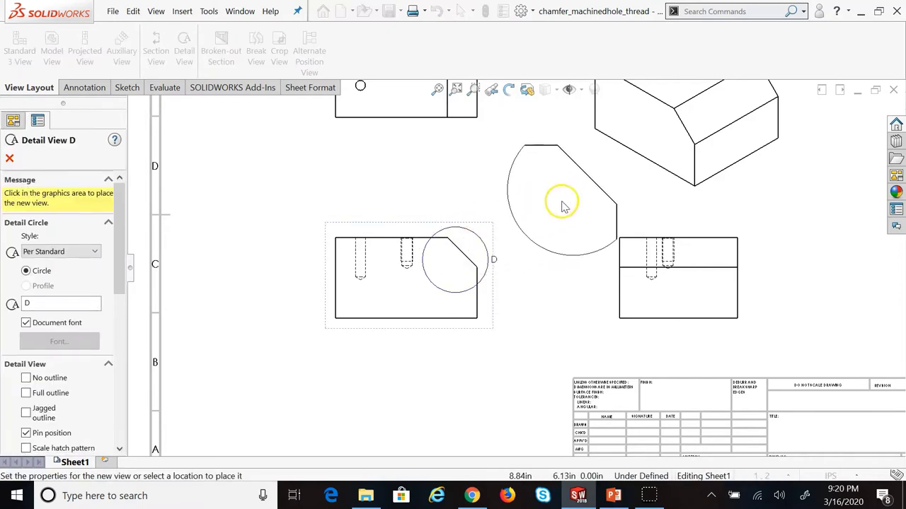
pyautogui.click(240, 328)
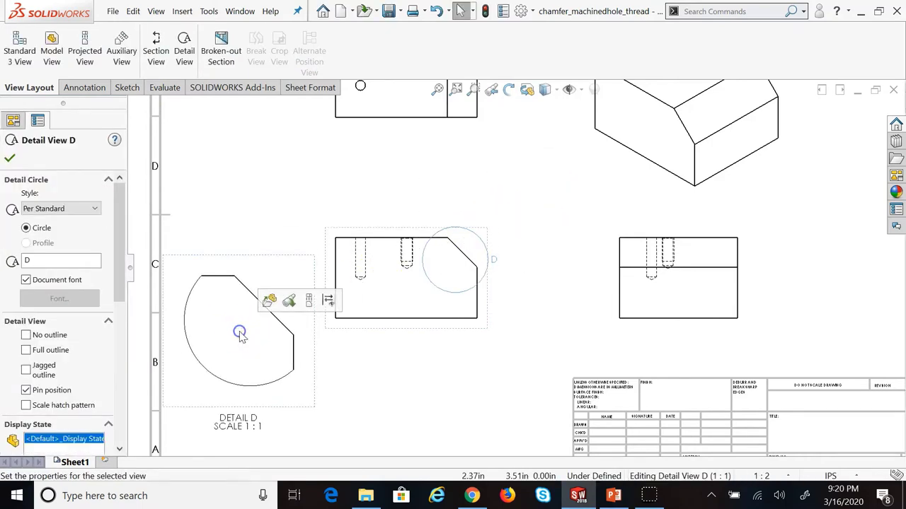
pyautogui.click(414, 414)
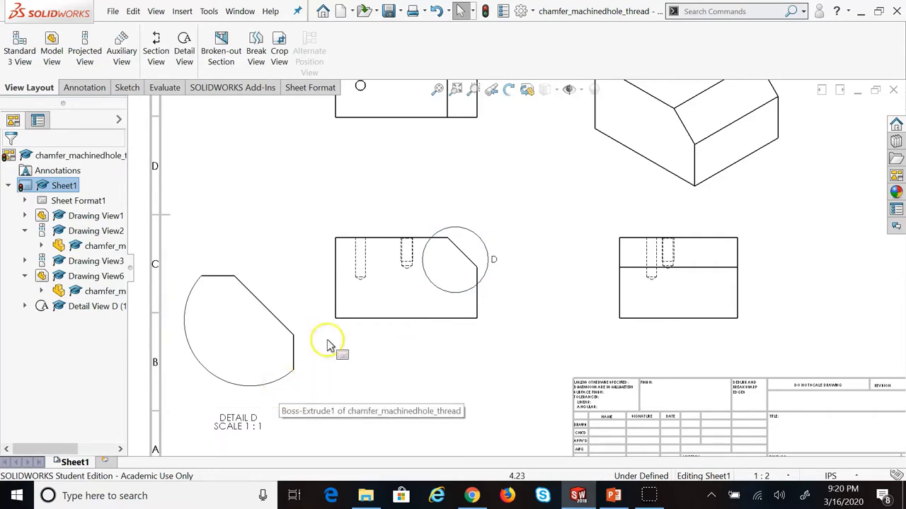
# Try a custom scale of 1:2 on the detail view, and settle on a custom scale of 2:1
pyautogui.click(237, 417)
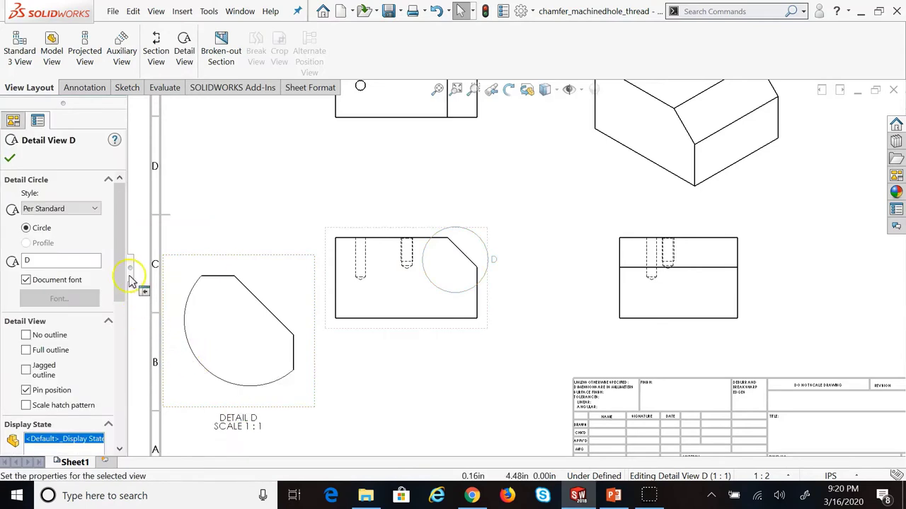
pyautogui.moveTo(118, 277); pyautogui.dragTo(120, 402)
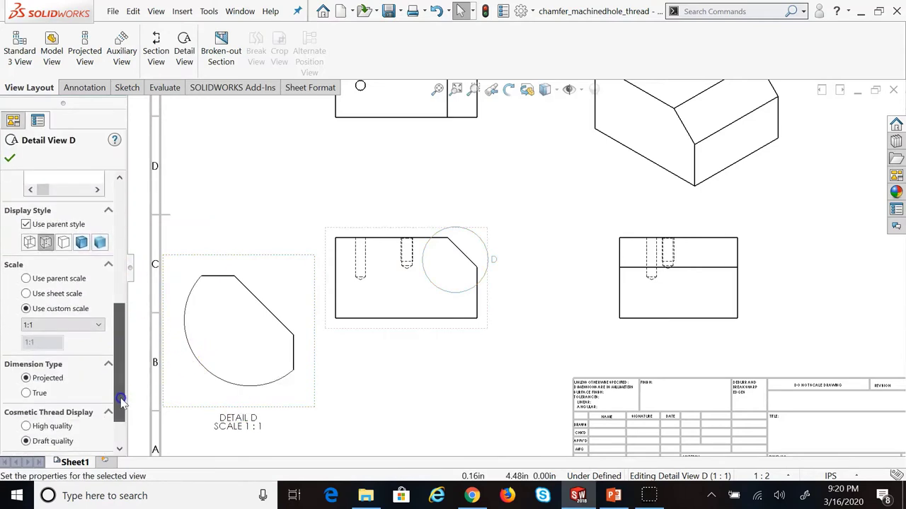
pyautogui.click(49, 330)
pyautogui.click(47, 351)
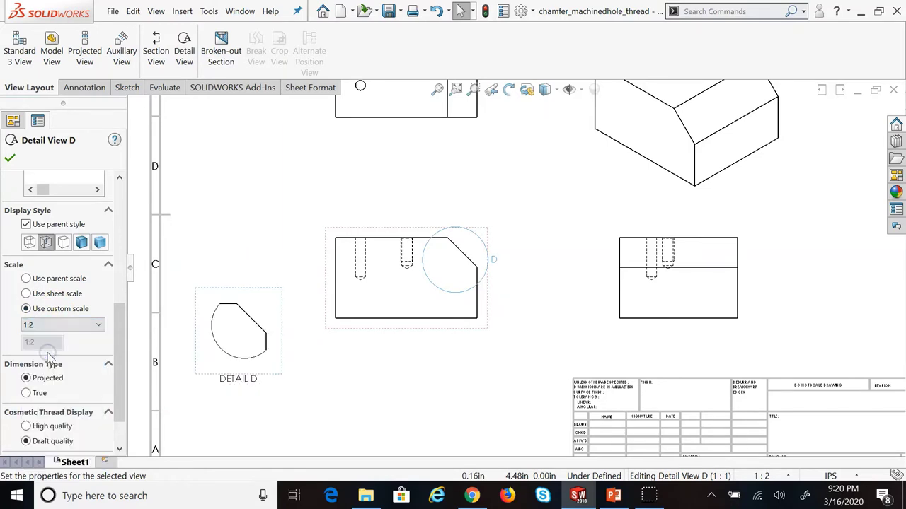
pyautogui.click(49, 325)
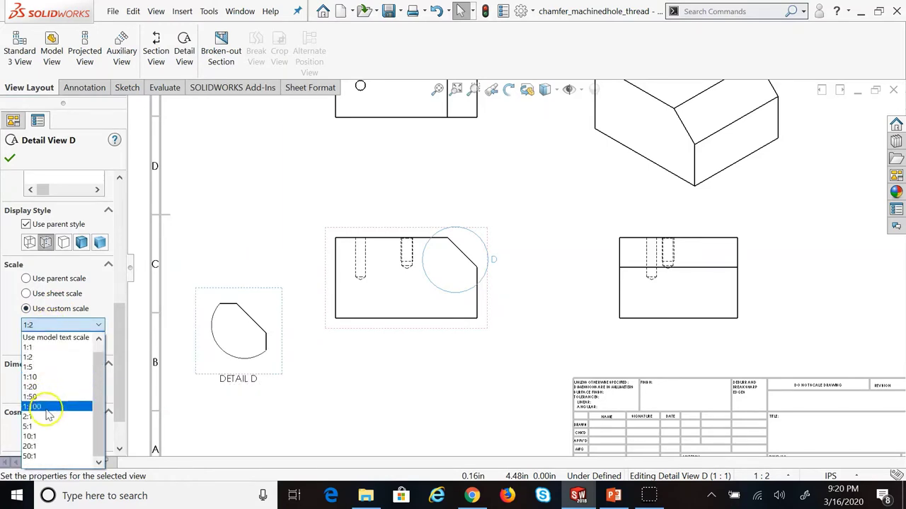
pyautogui.click(47, 418)
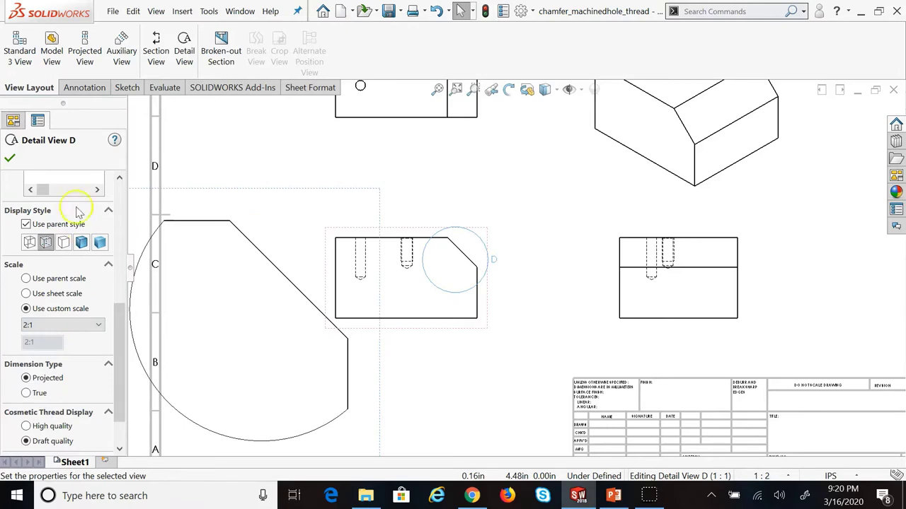
pyautogui.click(11, 158)
pyautogui.scroll(4, 453, 425)
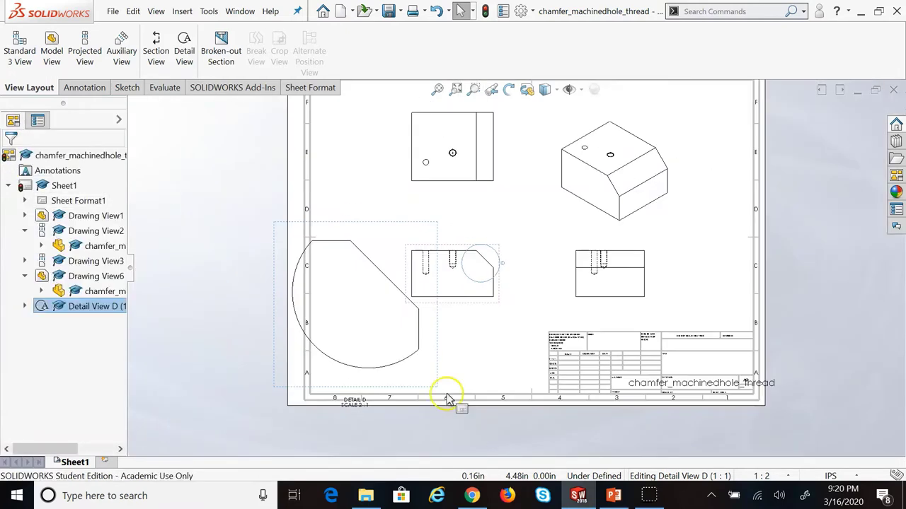
# Move the enlarged detail view to the right of the front view, over the side view, and dismiss the unsaved-document notification
pyautogui.moveTo(438, 375); pyautogui.dragTo(665, 322)
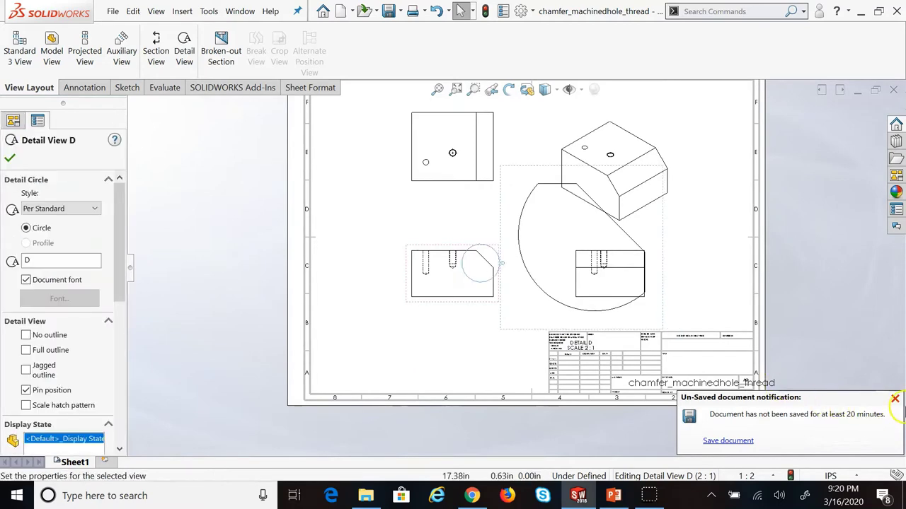
pyautogui.click(895, 401)
pyautogui.scroll(-3, 524, 290)
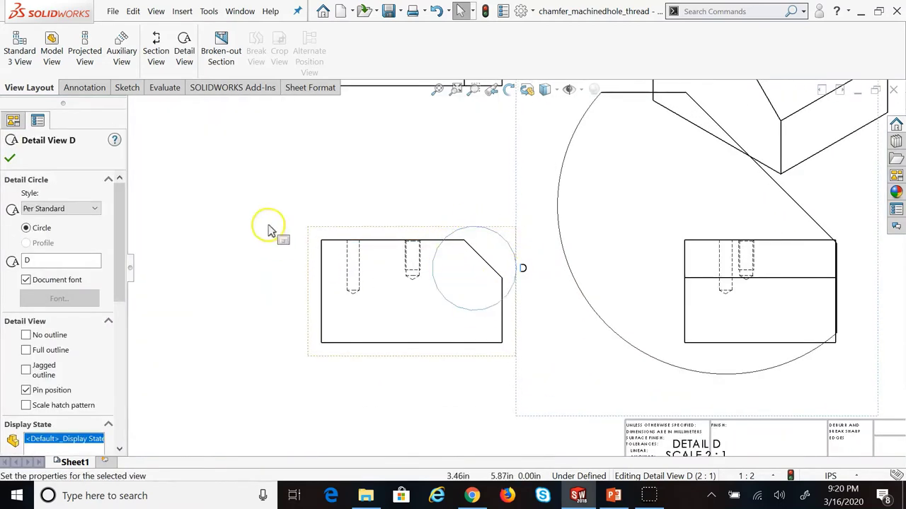
pyautogui.scroll(3, 697, 394)
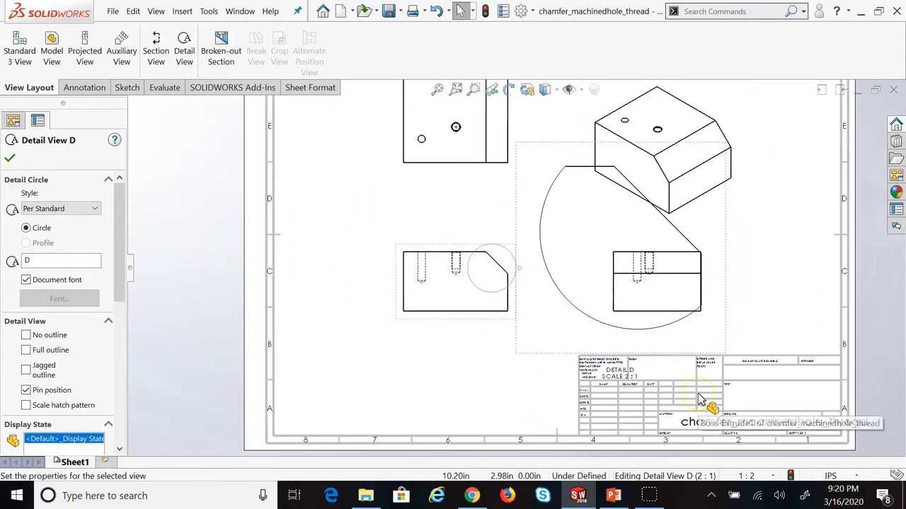
# Delete the detail view together with its detail circle sketch
pyautogui.click(524, 357)
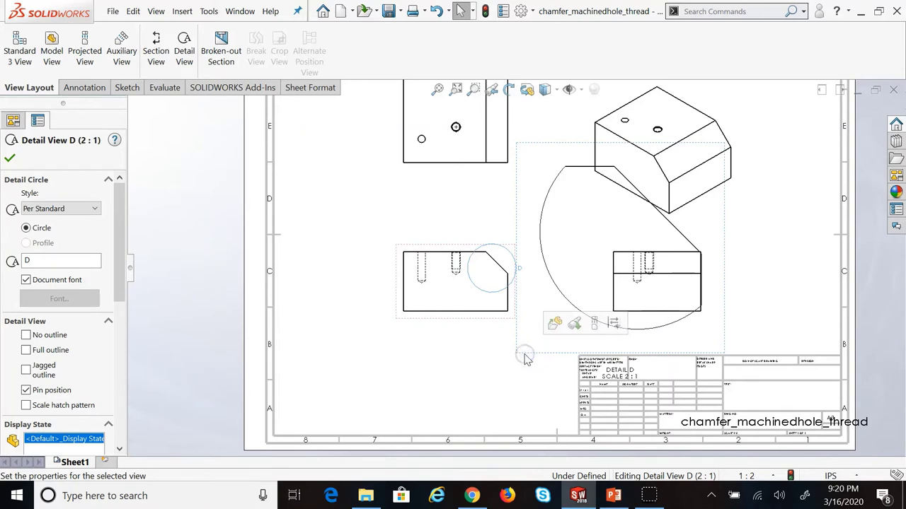
pyautogui.press('Delete')
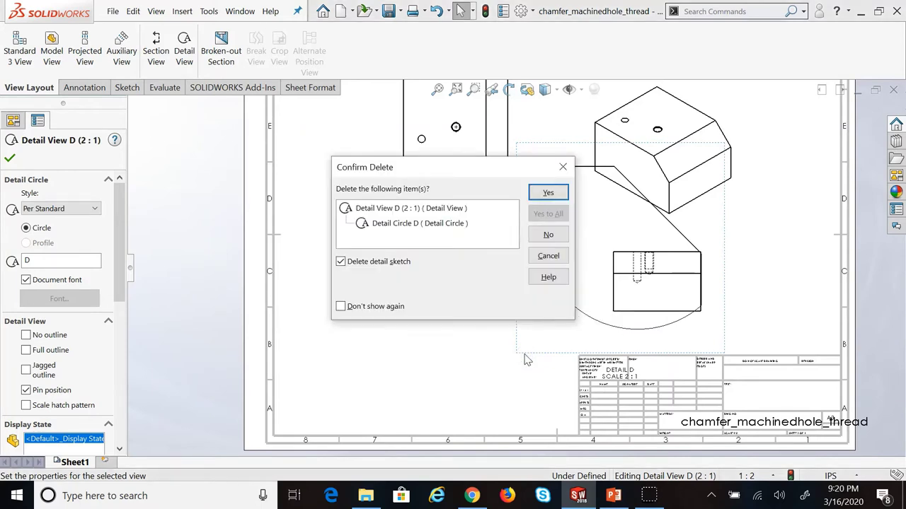
pyautogui.click(544, 194)
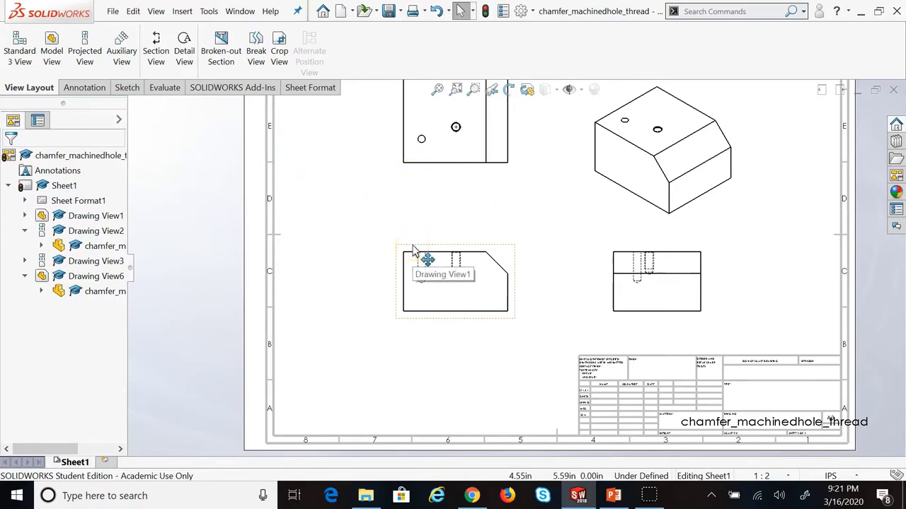
pyautogui.click(515, 398)
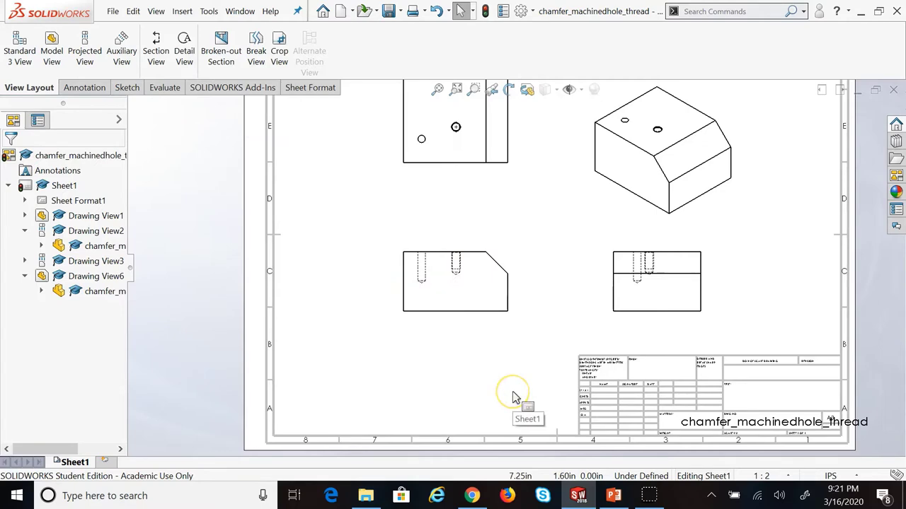
pyautogui.click(543, 426)
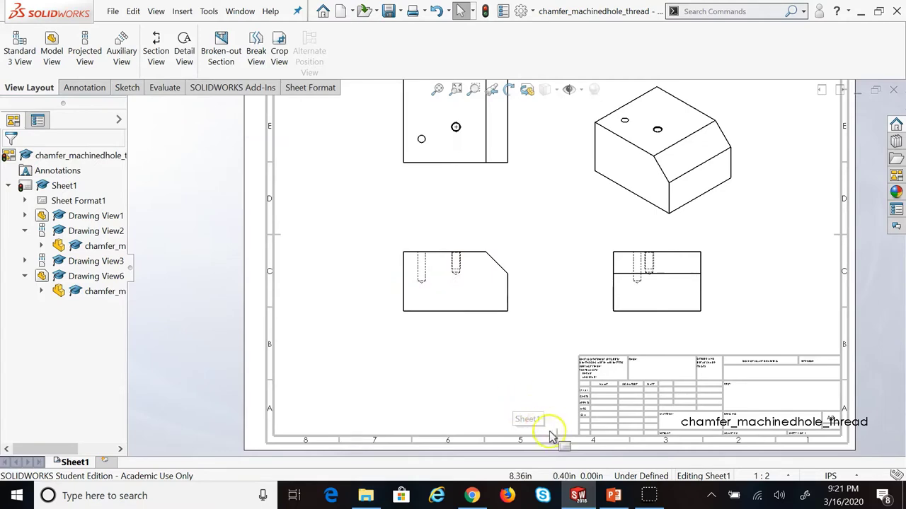
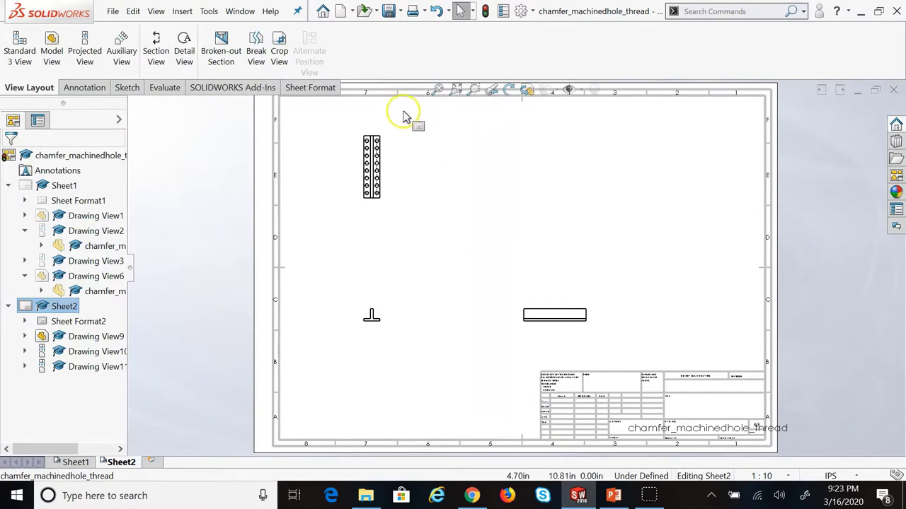
# Set a custom scale of 1:2 for the top view of the perforated T-shaped part on Sheet2
pyautogui.scroll(-1, 404, 117)
pyautogui.click(390, 213)
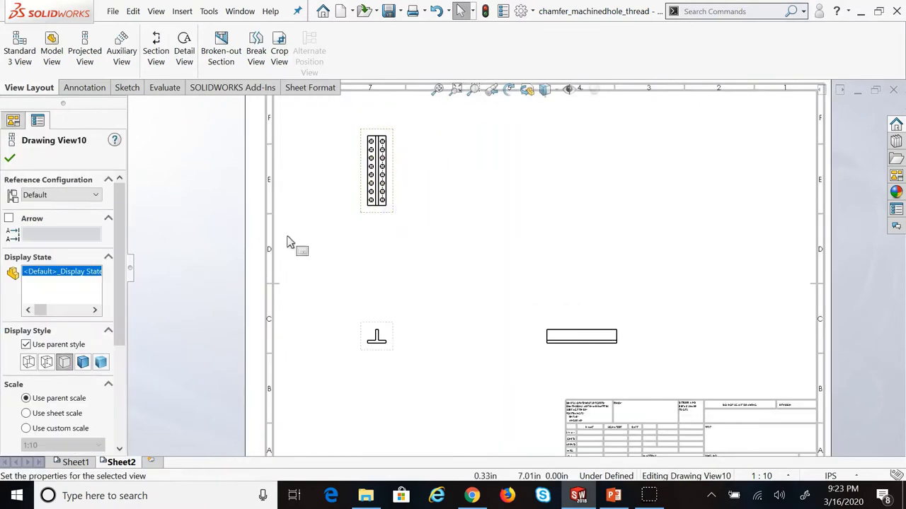
pyautogui.scroll(-3, 111, 352)
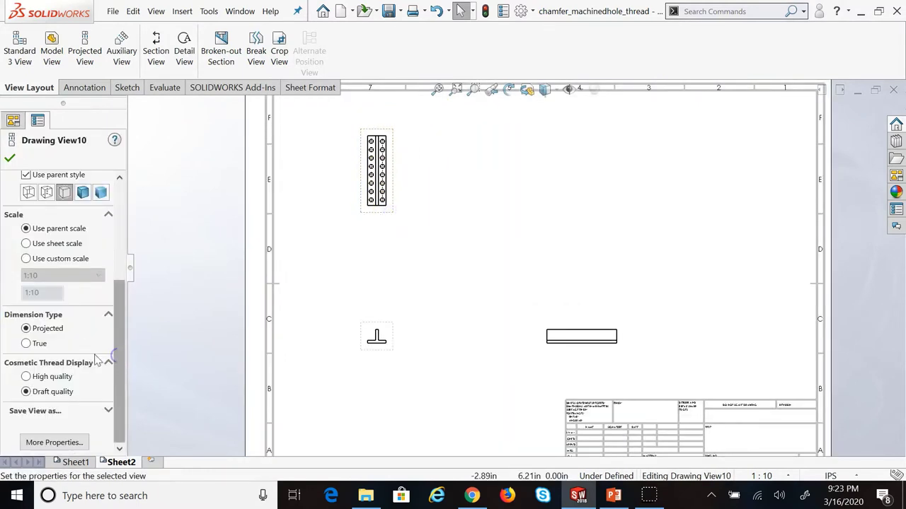
pyautogui.click(32, 260)
pyautogui.click(54, 275)
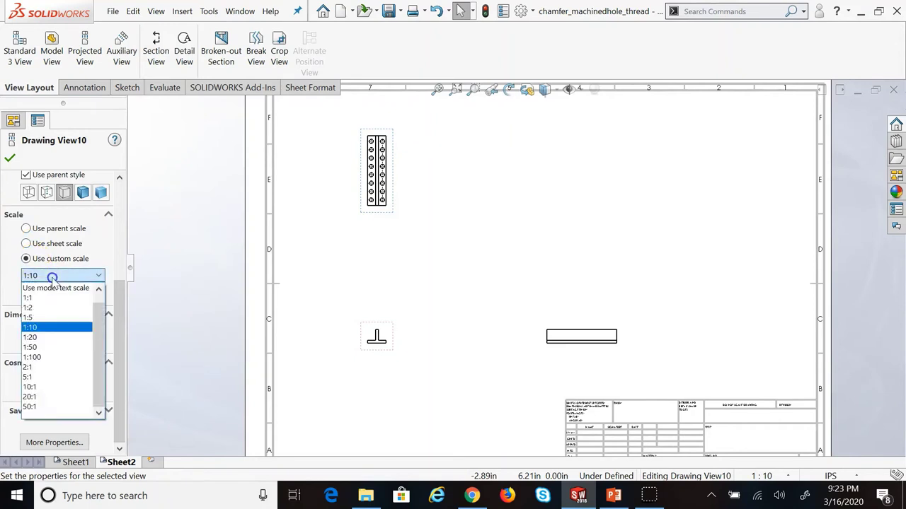
pyautogui.click(47, 309)
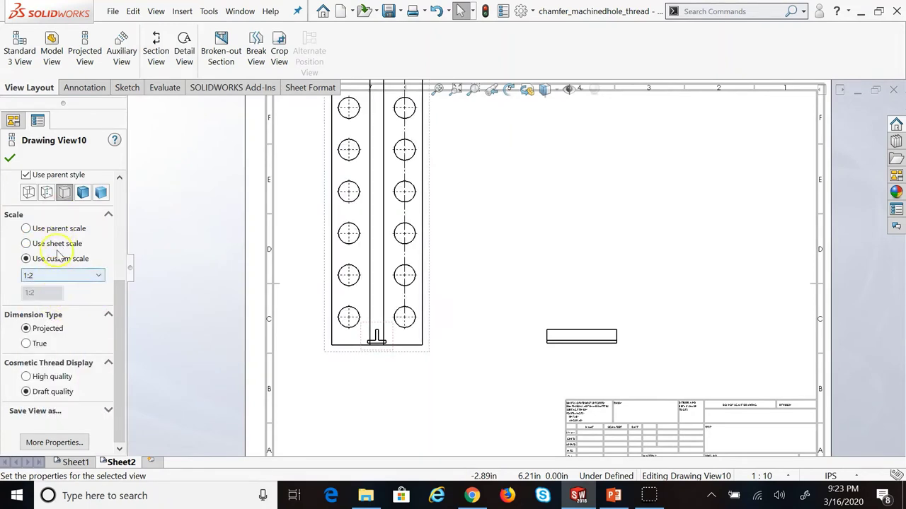
pyautogui.click(12, 158)
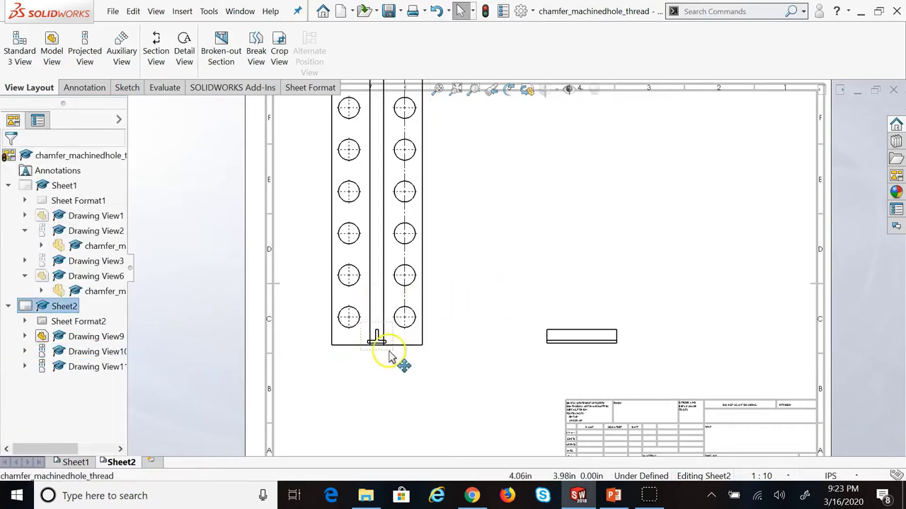
# Move the T-shaped part's front view below the enlarged top view and set its custom scale to 1:2
pyautogui.moveTo(388, 359)
pyautogui.mouseDown()
pyautogui.moveTo(370, 429)
pyautogui.moveTo(373, 409)
pyautogui.mouseUp()
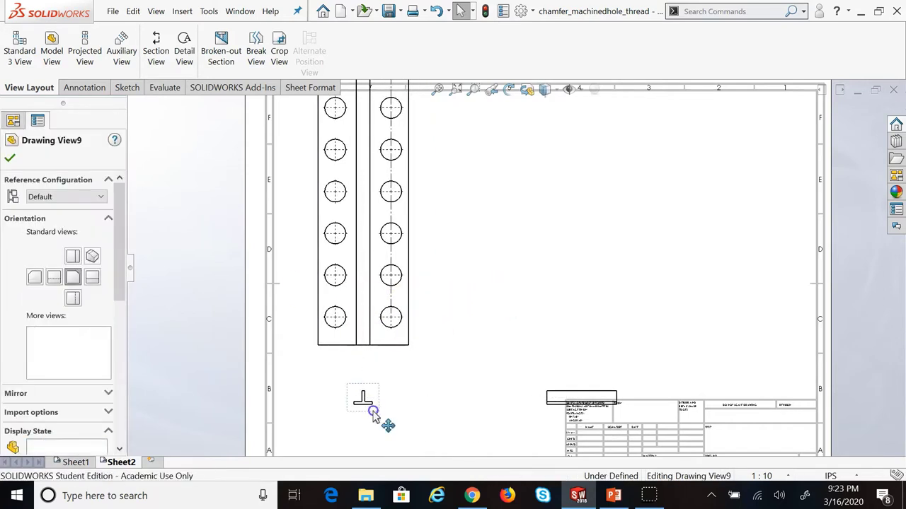
pyautogui.click(118, 332)
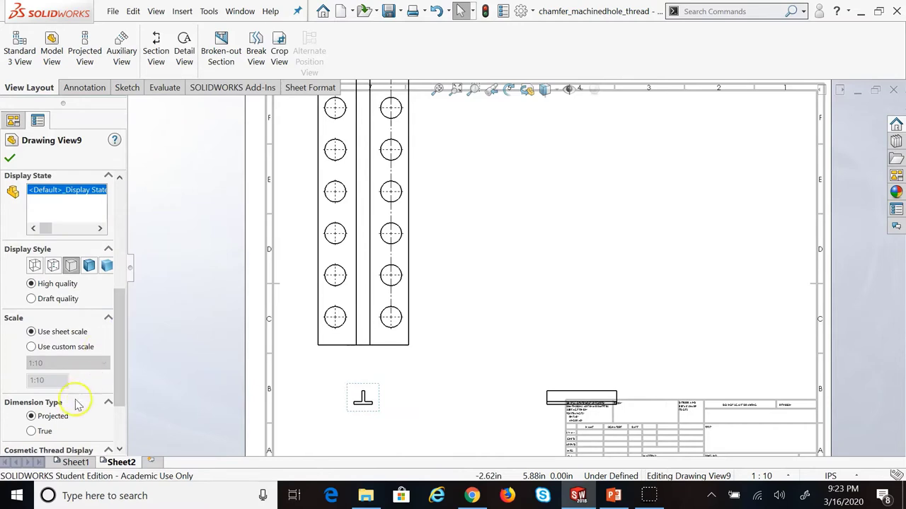
pyautogui.click(31, 346)
pyautogui.click(51, 363)
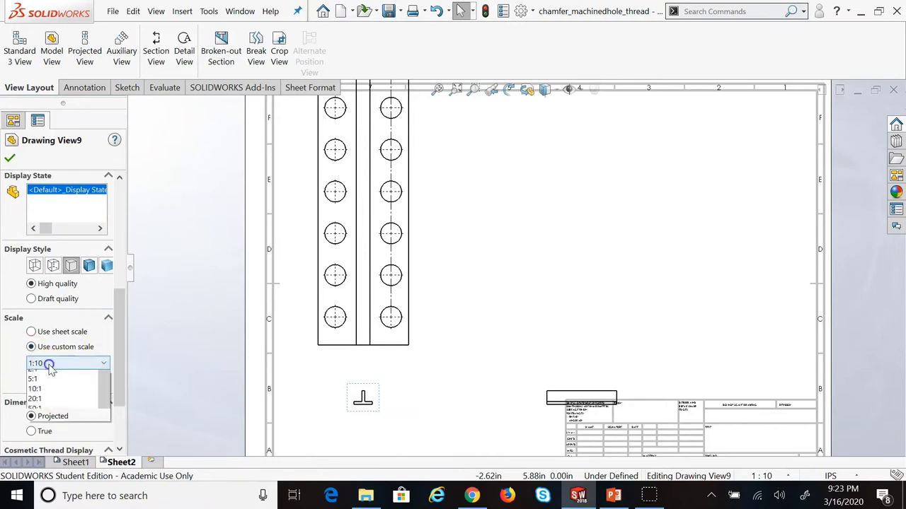
pyautogui.click(47, 392)
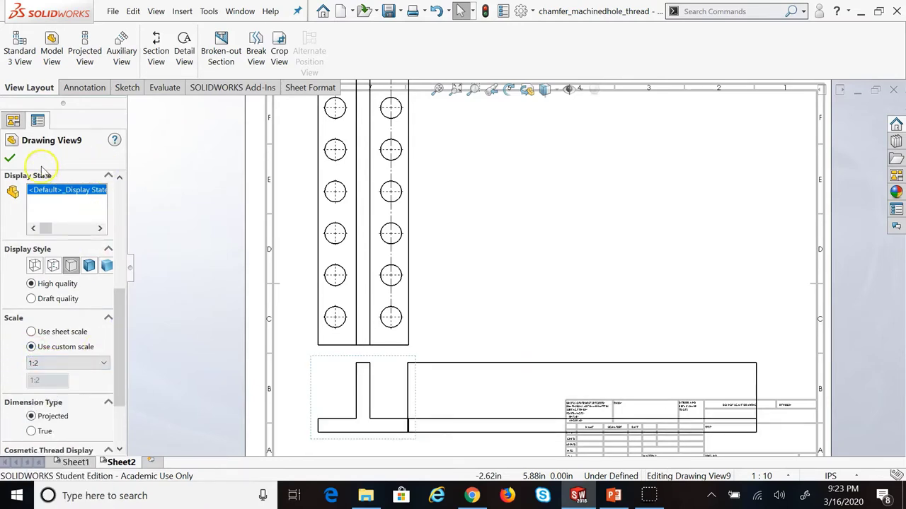
# Accept the front view's properties and move the side view farther to the right of the front view
pyautogui.click(10, 159)
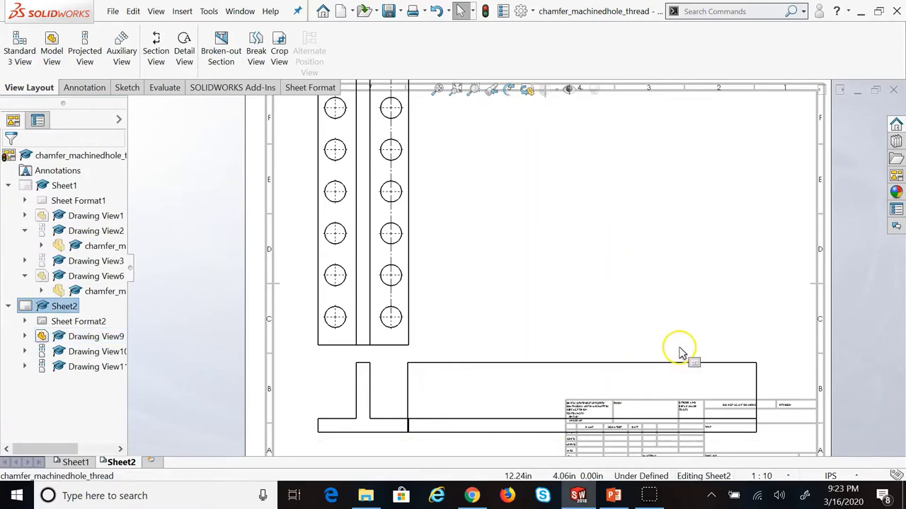
pyautogui.moveTo(676, 357)
pyautogui.mouseDown()
pyautogui.moveTo(743, 345)
pyautogui.moveTo(716, 344)
pyautogui.mouseUp()
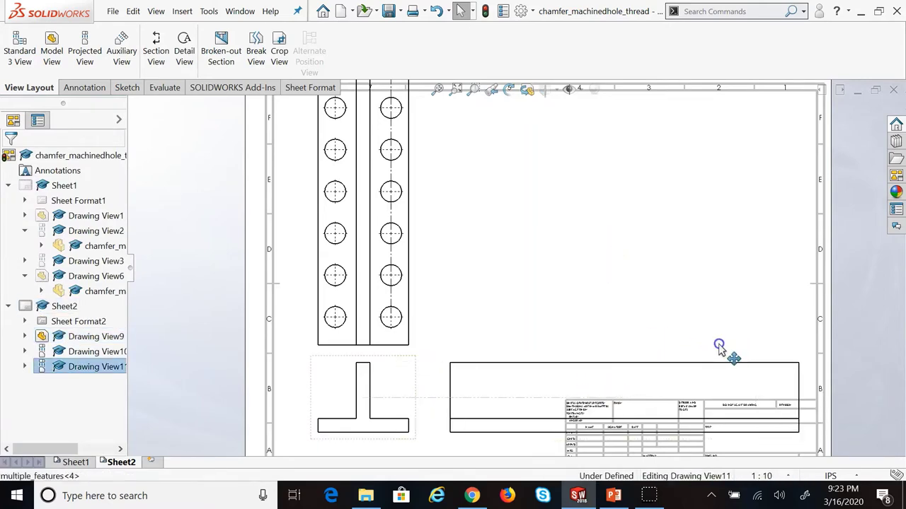
pyautogui.click(552, 243)
pyautogui.scroll(4, 578, 264)
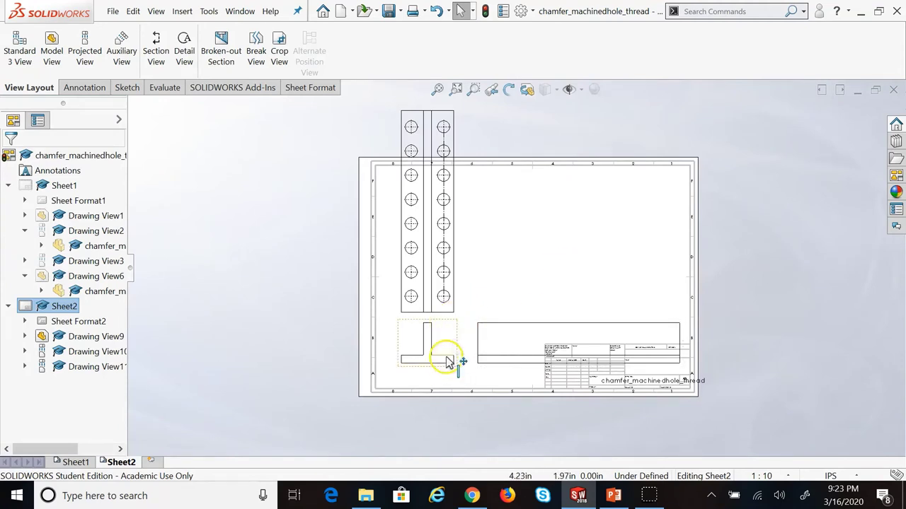
pyautogui.scroll(-1, 445, 361)
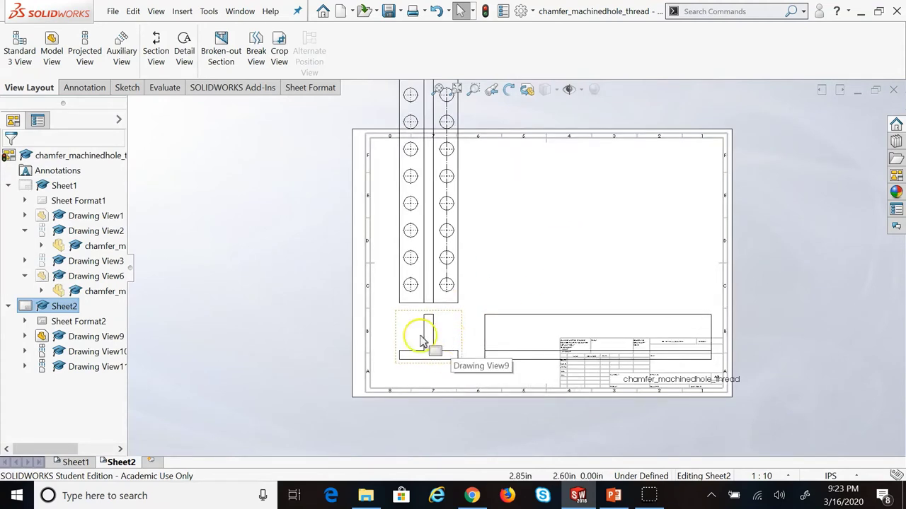
pyautogui.scroll(1, 425, 322)
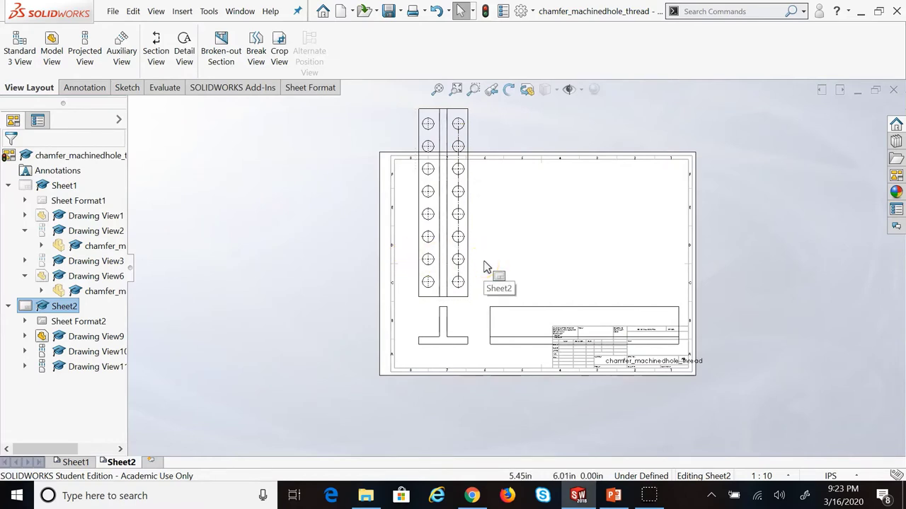
# Break the top view with horizontal break lines between the first two hole rows and between the last two hole rows
pyautogui.click(417, 271)
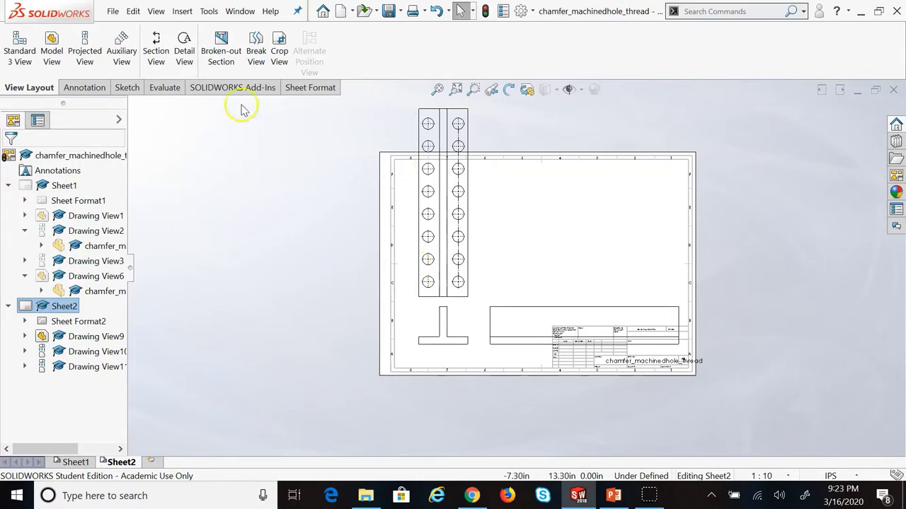
pyautogui.click(253, 44)
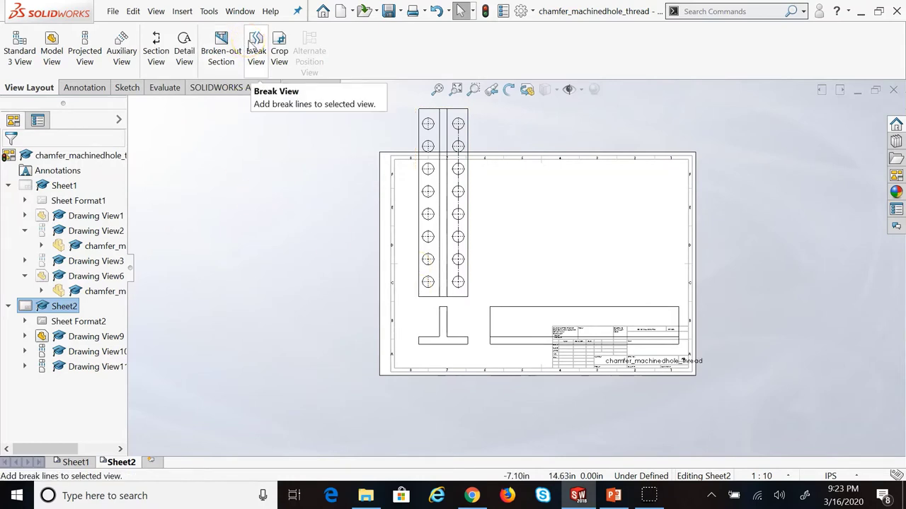
pyautogui.click(251, 43)
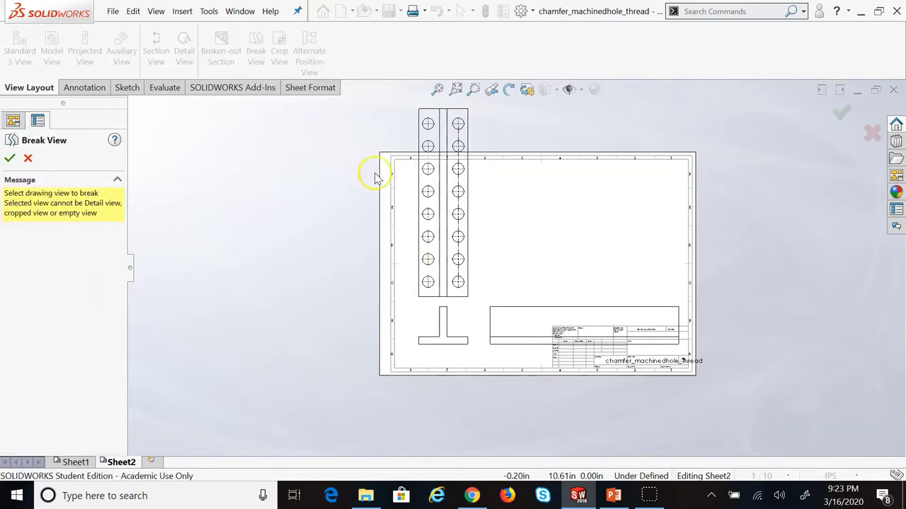
pyautogui.click(465, 206)
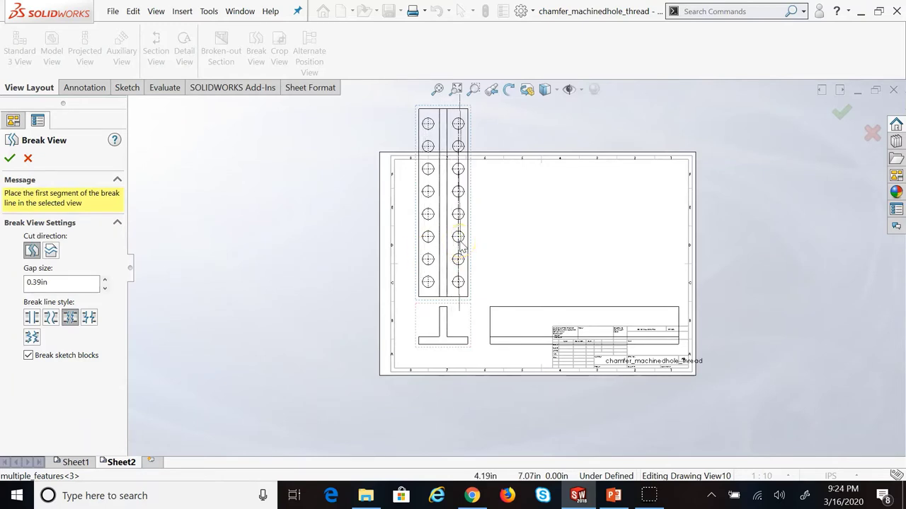
pyautogui.click(33, 252)
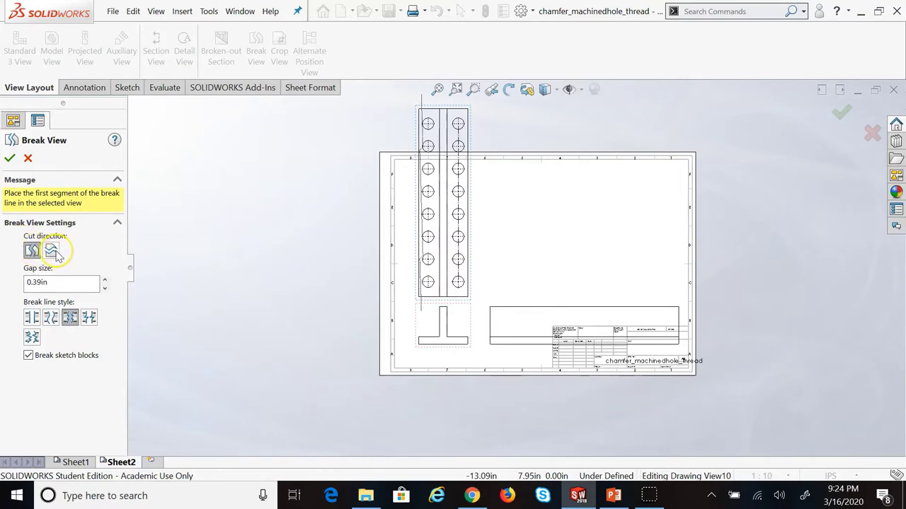
pyautogui.click(54, 254)
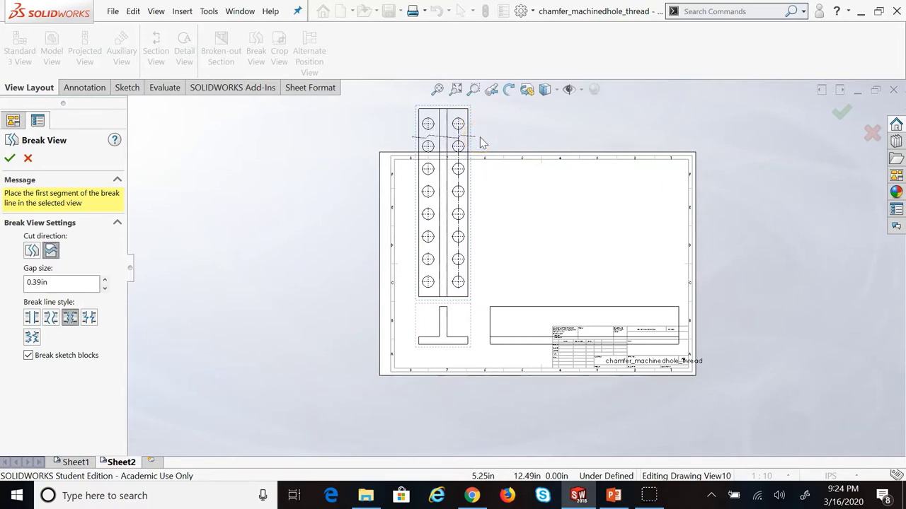
pyautogui.click(483, 275)
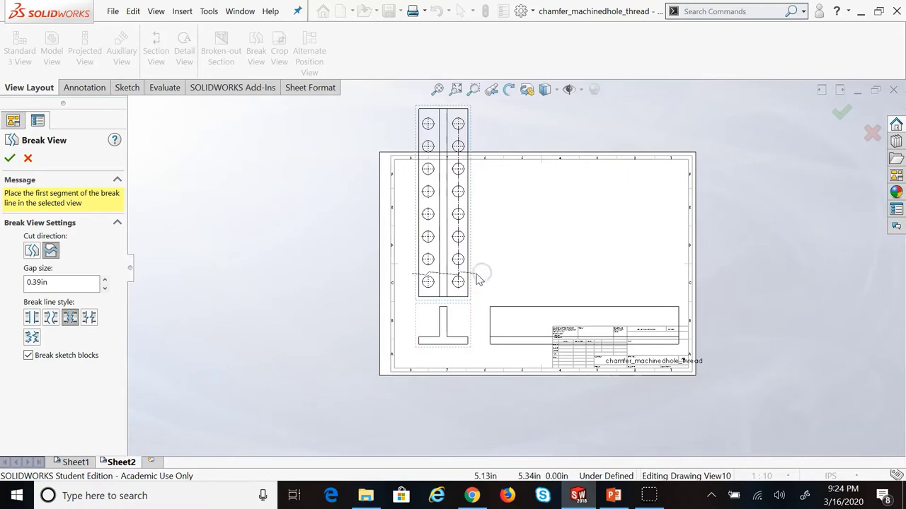
pyautogui.click(441, 274)
pyautogui.moveTo(441, 274); pyautogui.dragTo(440, 136)
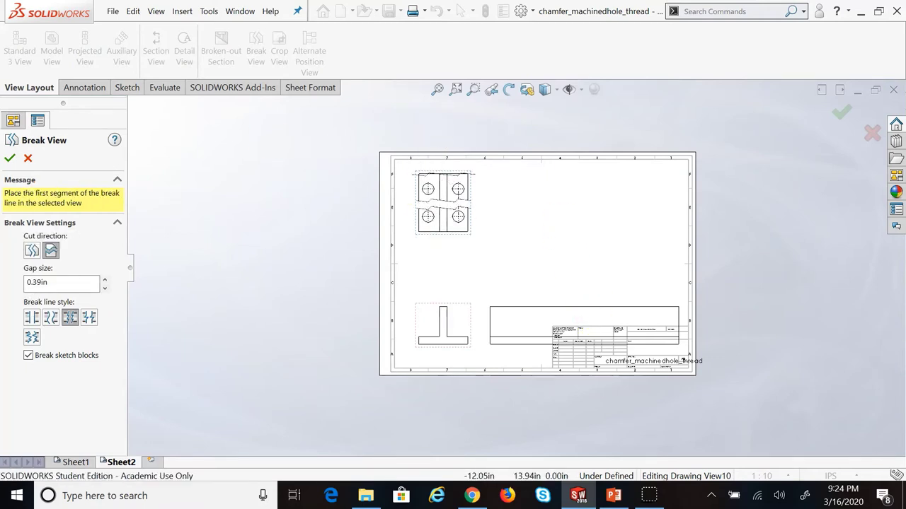
pyautogui.click(10, 159)
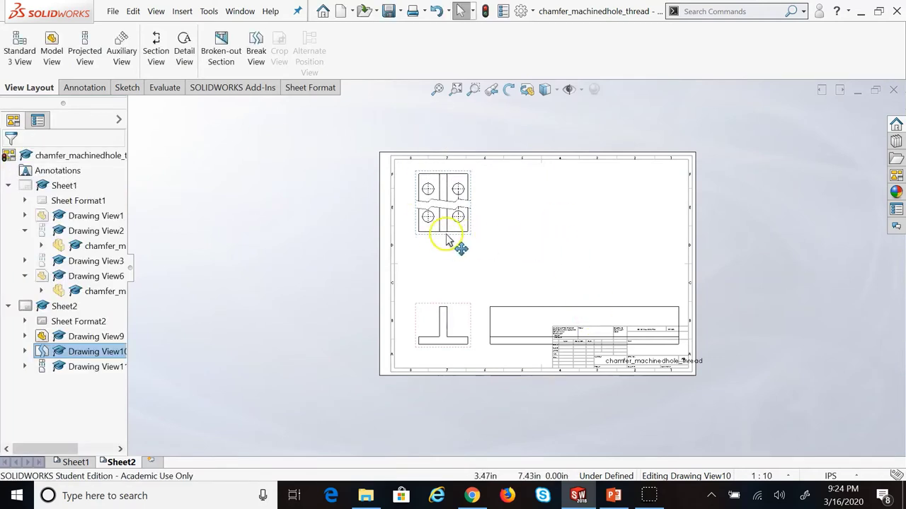
# Move the broken top view closer to the front view, and undo the view break
pyautogui.moveTo(446, 240); pyautogui.dragTo(443, 278)
pyautogui.click(579, 176)
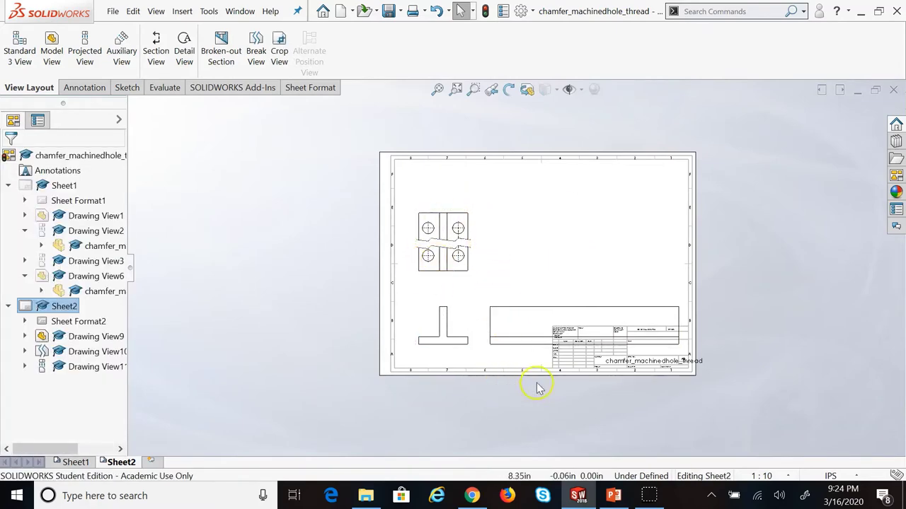
pyautogui.scroll(1, 538, 371)
pyautogui.scroll(-3, 542, 363)
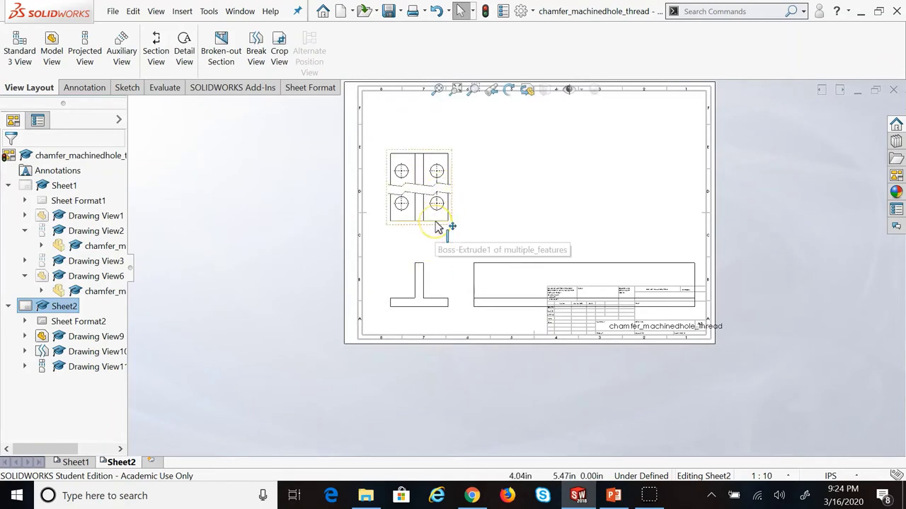
pyautogui.click(464, 188)
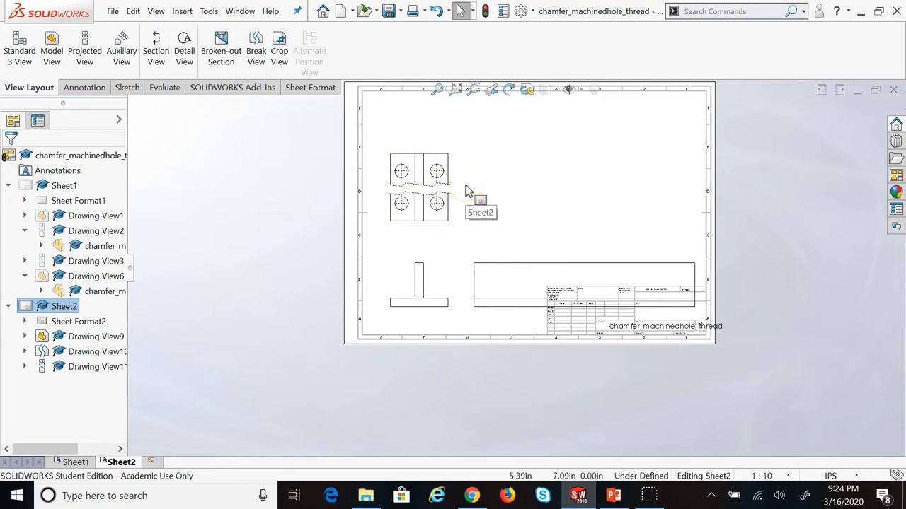
pyautogui.hotkey('ctrl', 'z')
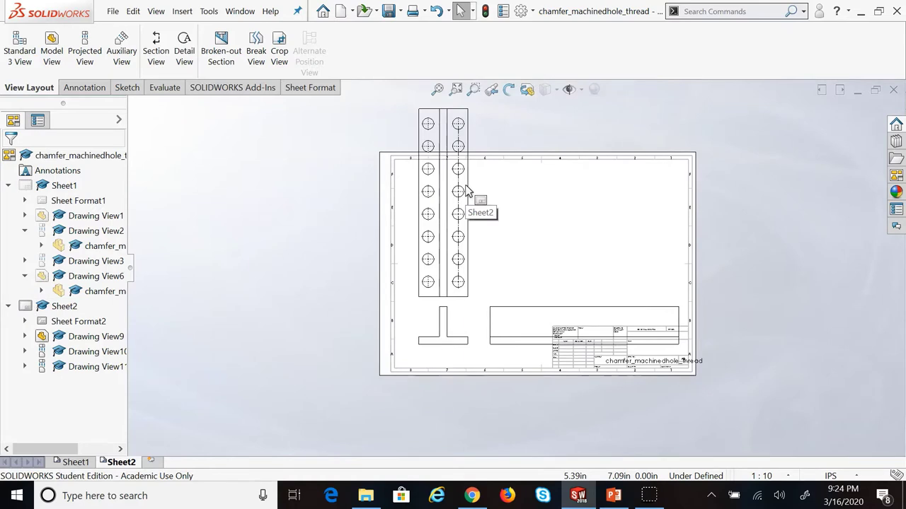
pyautogui.click(464, 157)
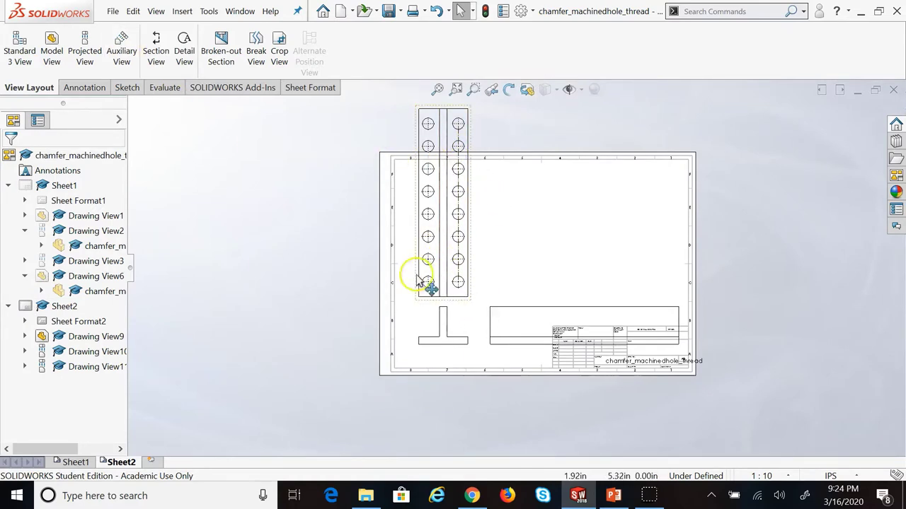
pyautogui.click(221, 60)
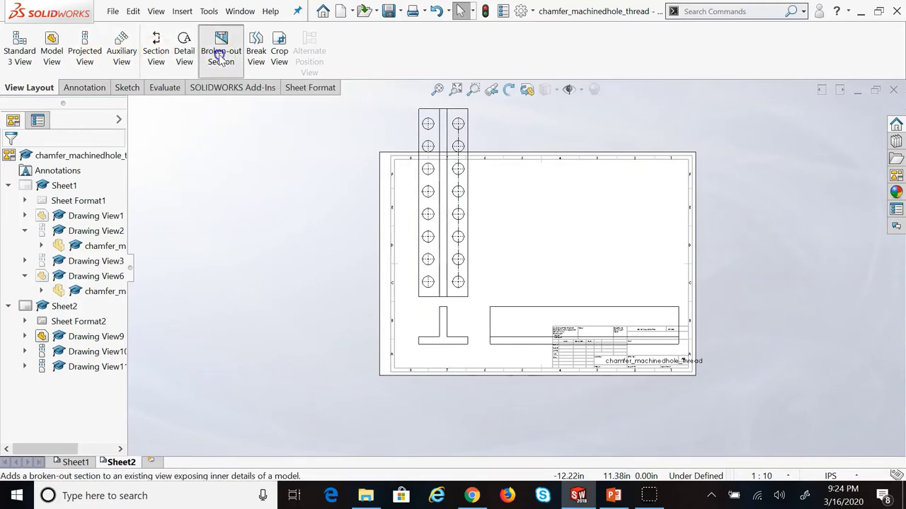
pyautogui.click(479, 135)
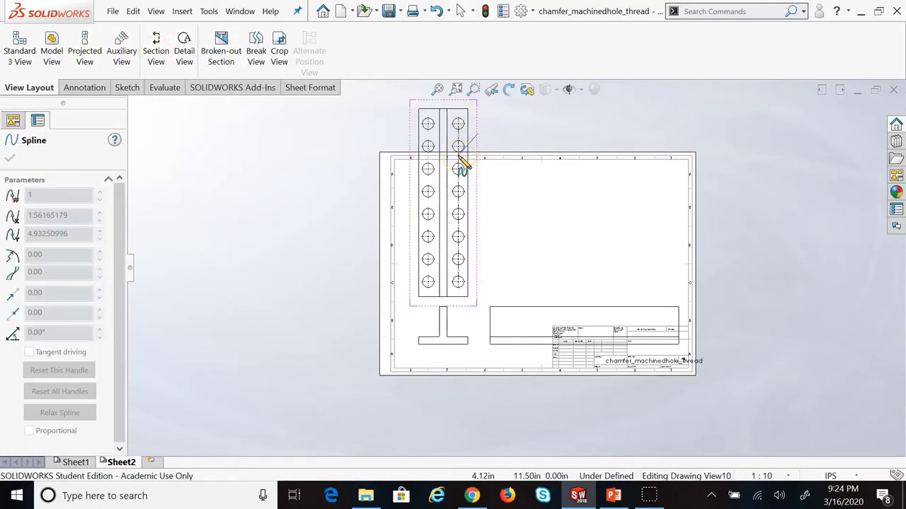
pyautogui.press('Escape')
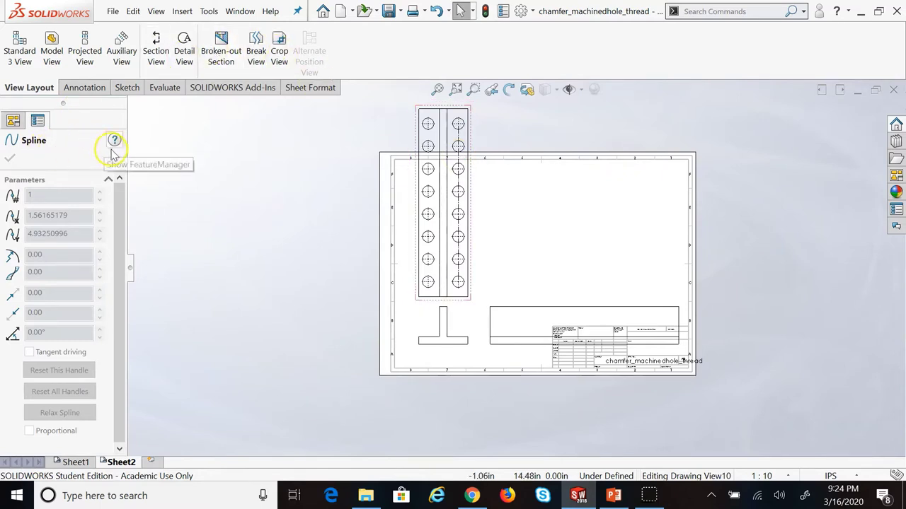
pyautogui.press('Escape')
# Break the top view with horizontal break lines between the second and third hole rows and just above the last row
pyautogui.click(256, 53)
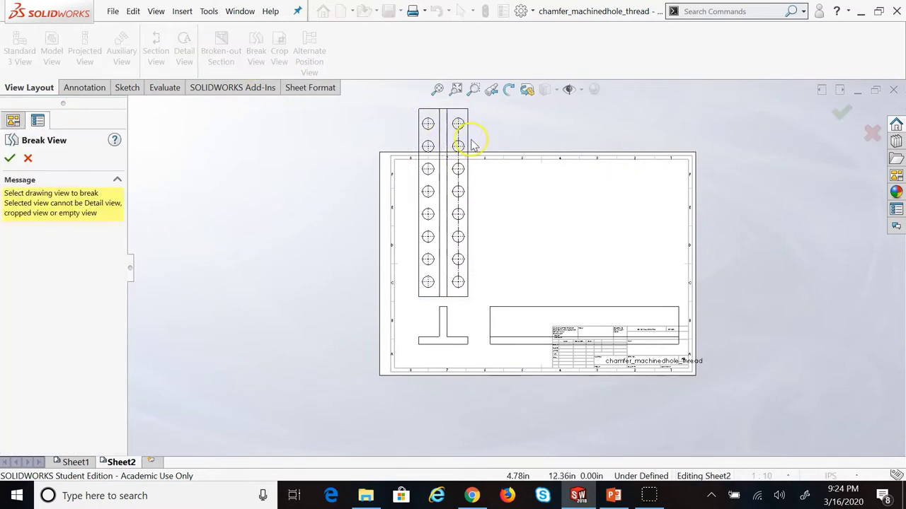
pyautogui.click(457, 138)
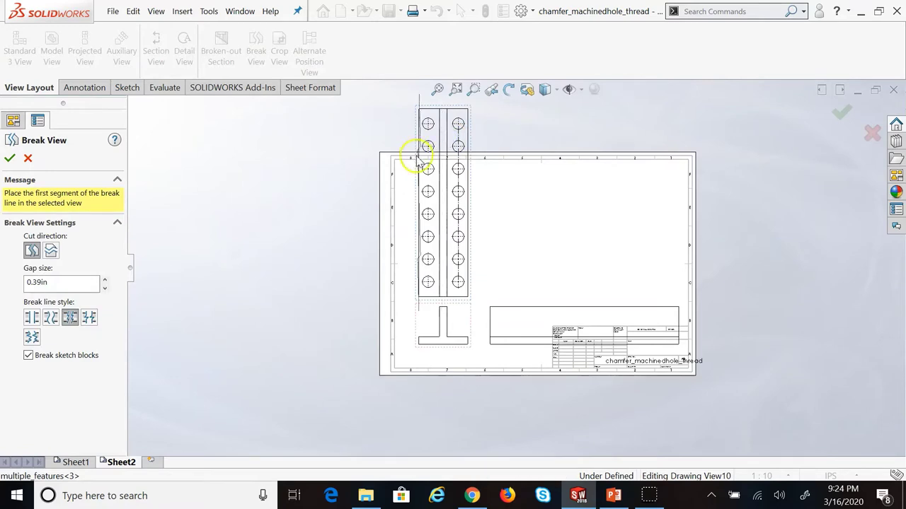
pyautogui.click(51, 251)
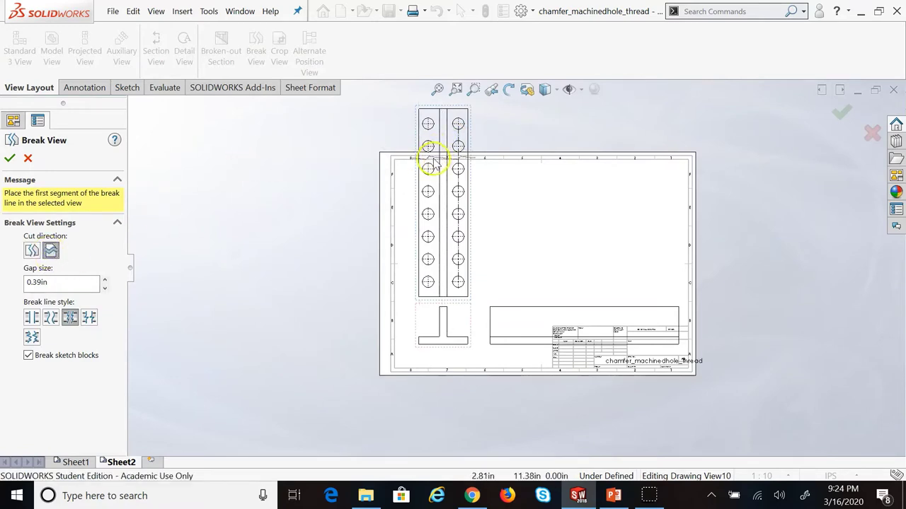
pyautogui.click(441, 156)
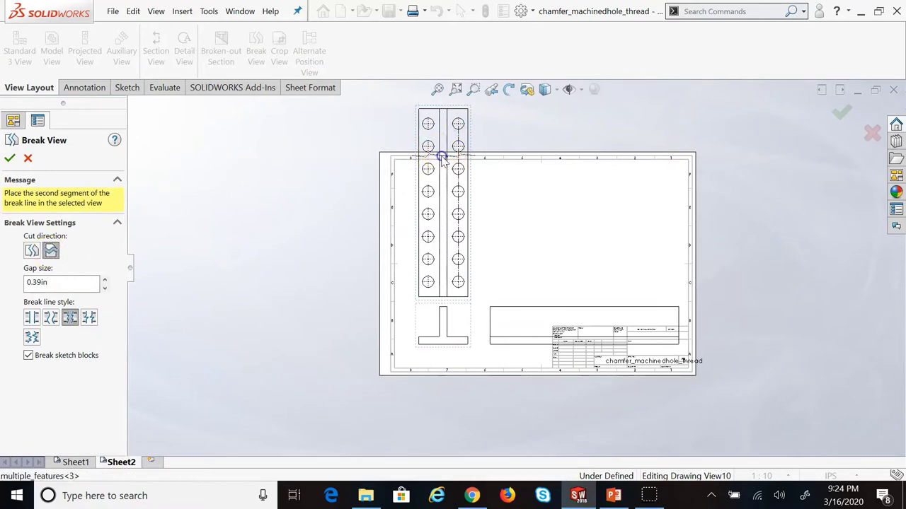
pyautogui.click(443, 273)
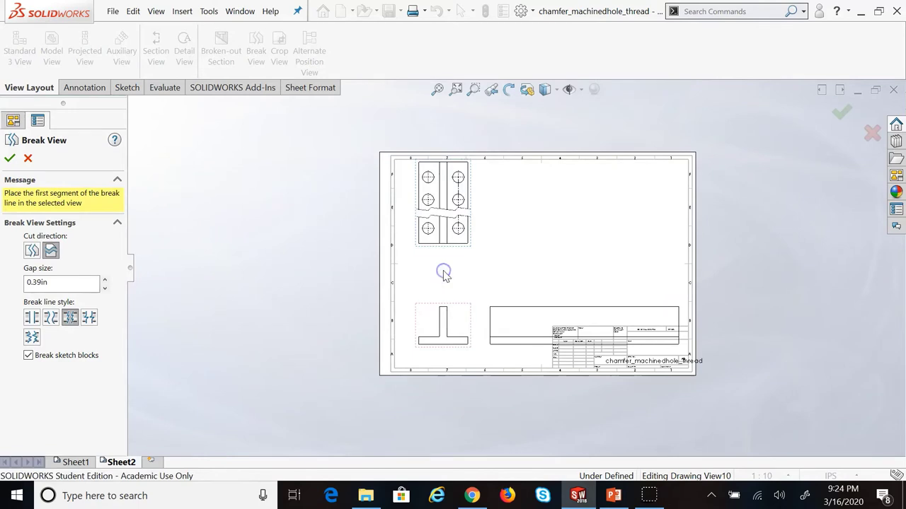
pyautogui.click(9, 159)
# Move the broken top view down and the front view up clear of the title block, and show the front view's hidden edges
pyautogui.moveTo(481, 262)
pyautogui.mouseDown()
pyautogui.moveTo(467, 258)
pyautogui.moveTo(467, 287)
pyautogui.mouseUp()
pyautogui.moveTo(459, 336)
pyautogui.mouseDown()
pyautogui.moveTo(441, 295)
pyautogui.moveTo(455, 259)
pyautogui.moveTo(453, 277)
pyautogui.mouseUp()
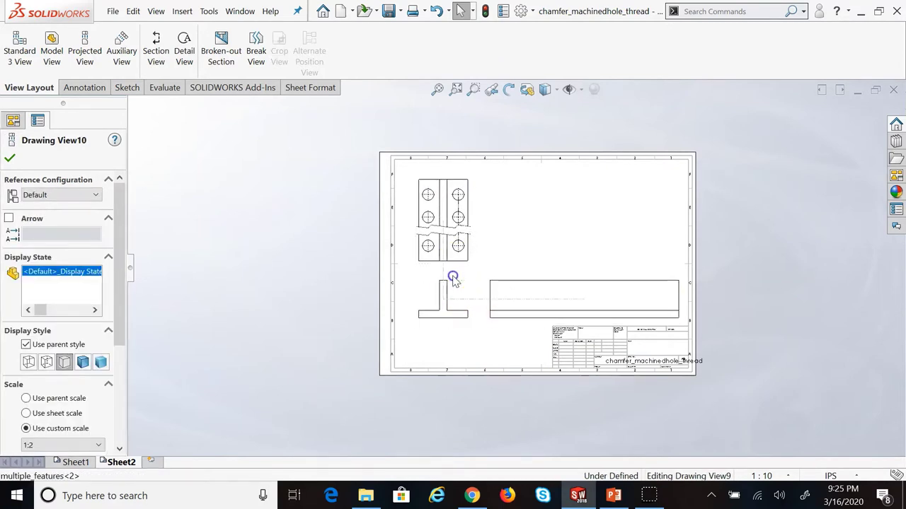
pyautogui.click(121, 333)
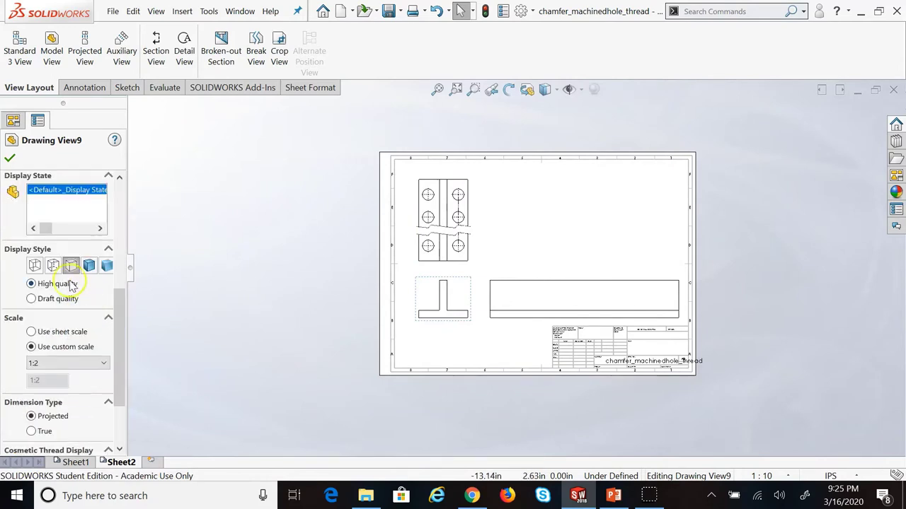
pyautogui.click(11, 157)
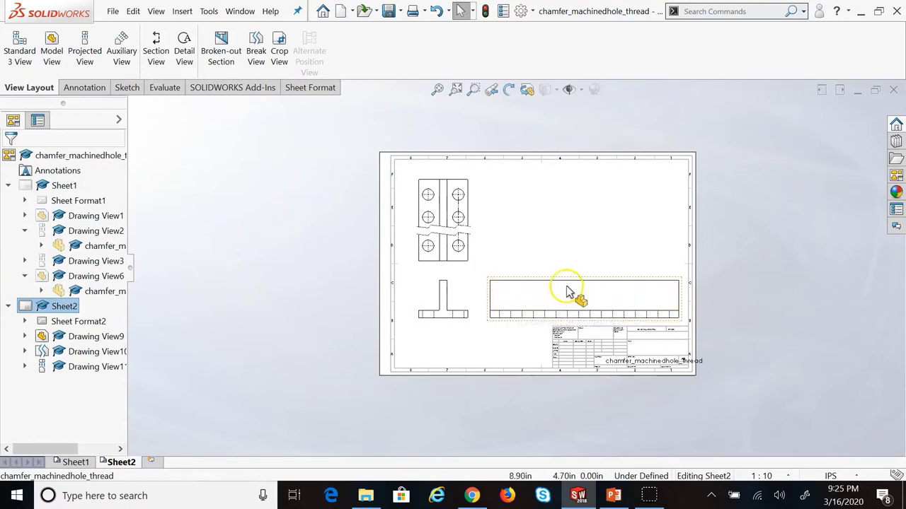
# Break the side view with vertical break lines near its left and right ends
pyautogui.click(256, 56)
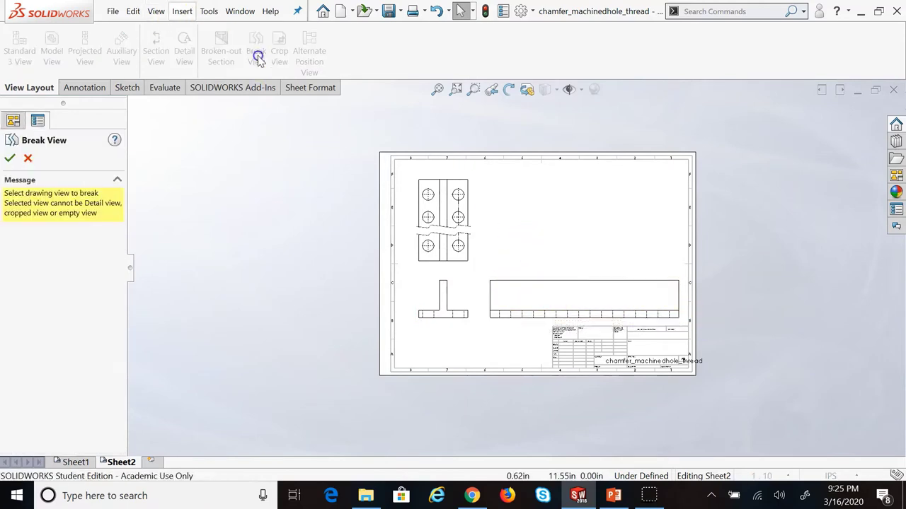
pyautogui.click(522, 287)
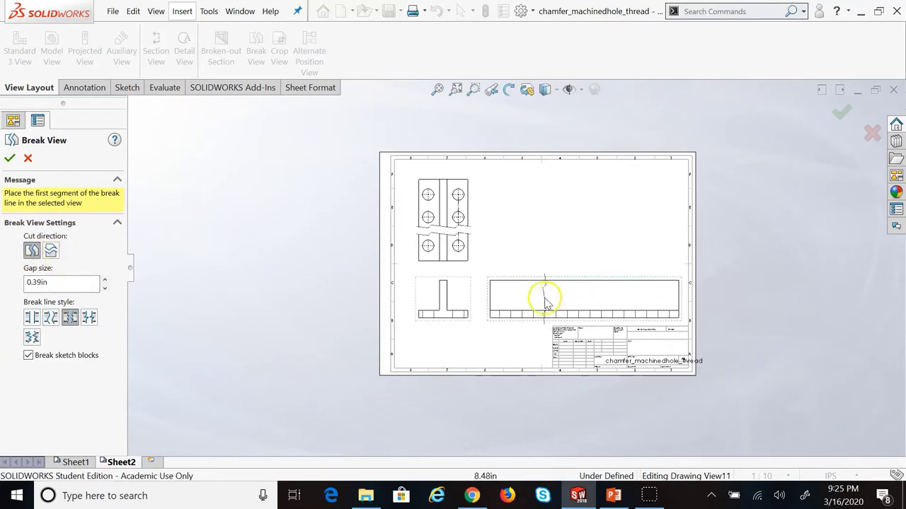
pyautogui.click(517, 305)
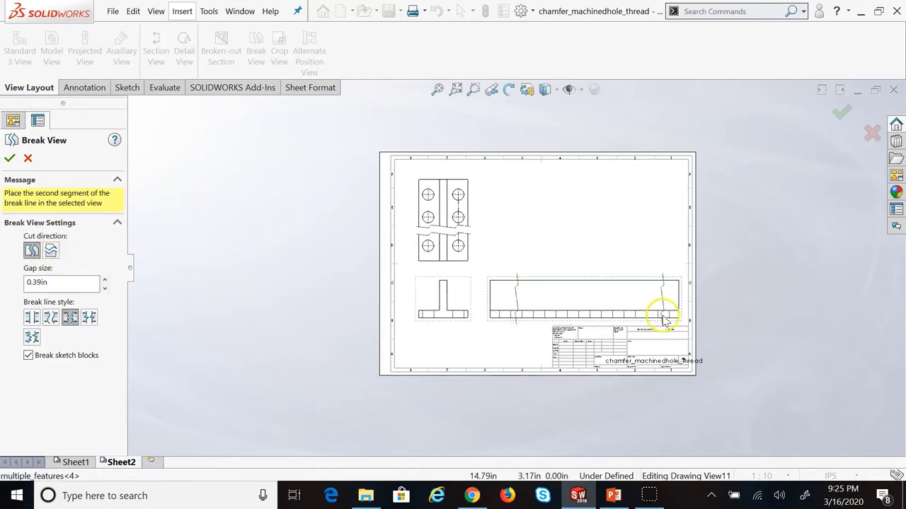
pyautogui.click(665, 320)
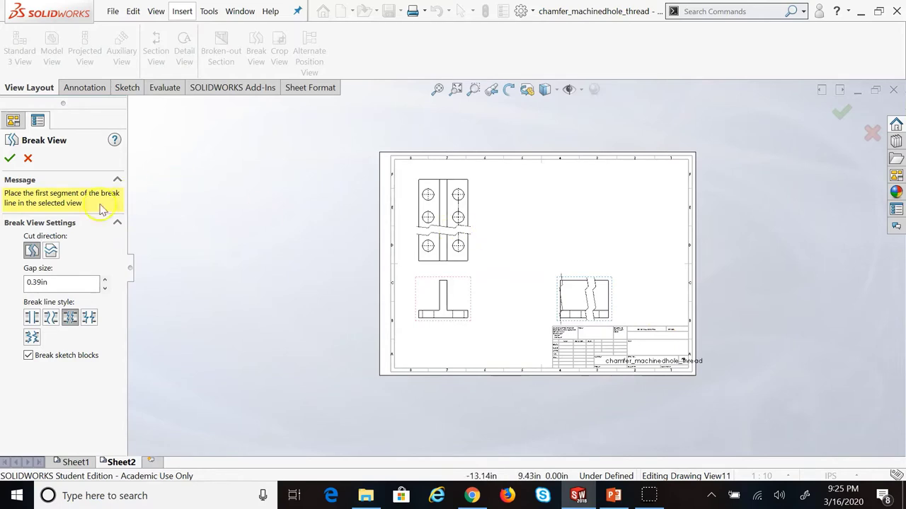
pyautogui.click(9, 159)
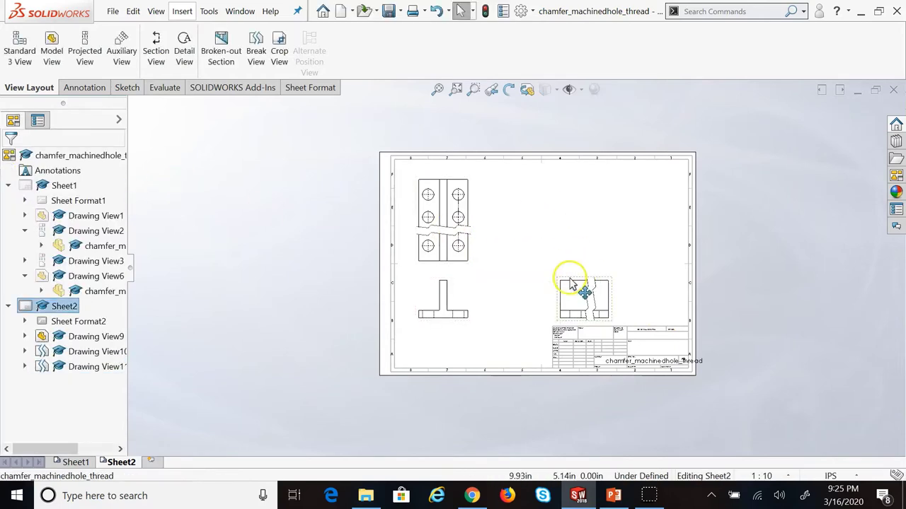
# Move the broken side view closer to the front view, and undo both the move and the side view's break
pyautogui.moveTo(572, 288); pyautogui.dragTo(511, 281)
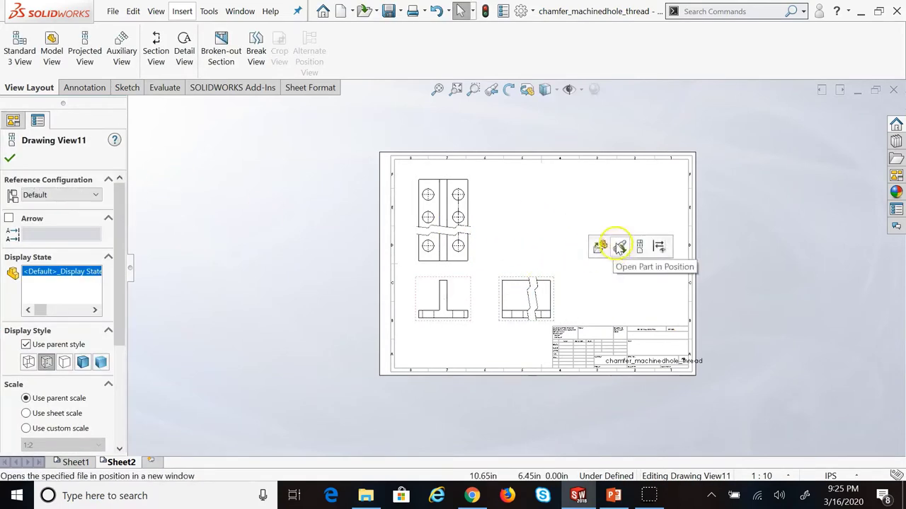
pyautogui.click(586, 203)
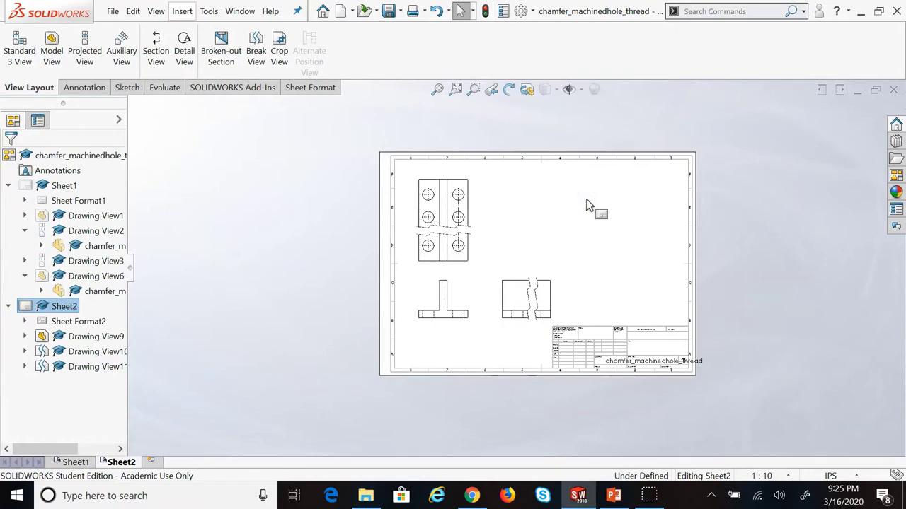
pyautogui.hotkey('ctrl', 'z')
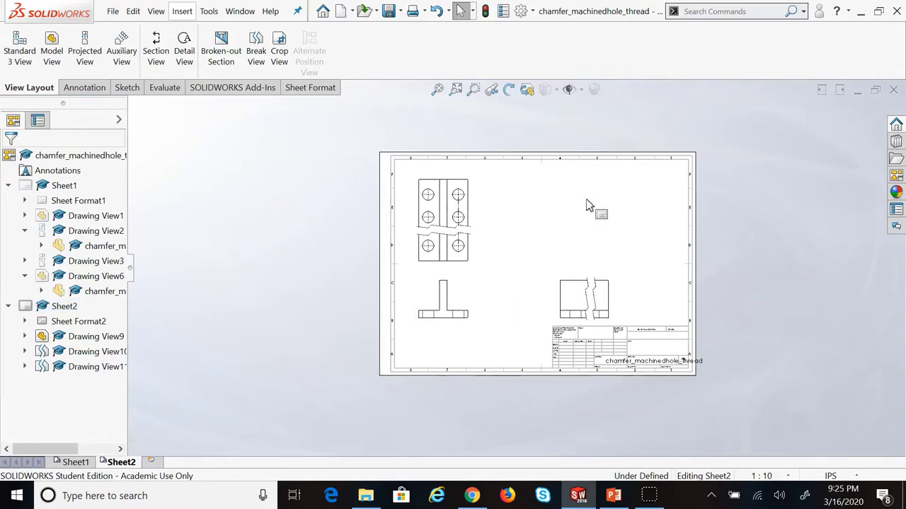
pyautogui.hotkey('ctrl', 'z')
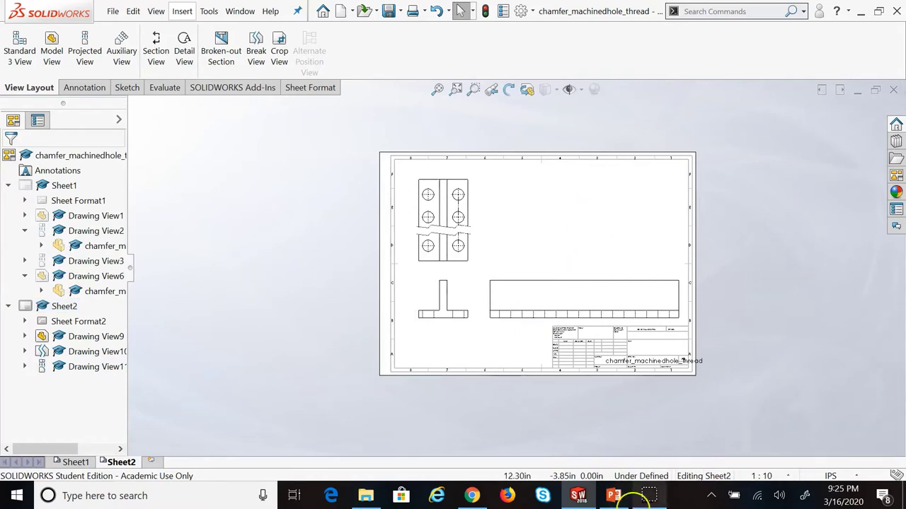
# Switch to PowerPoint to review the Break View and Crop View slide, and return to the SOLIDWORKS drawing
pyautogui.click(613, 495)
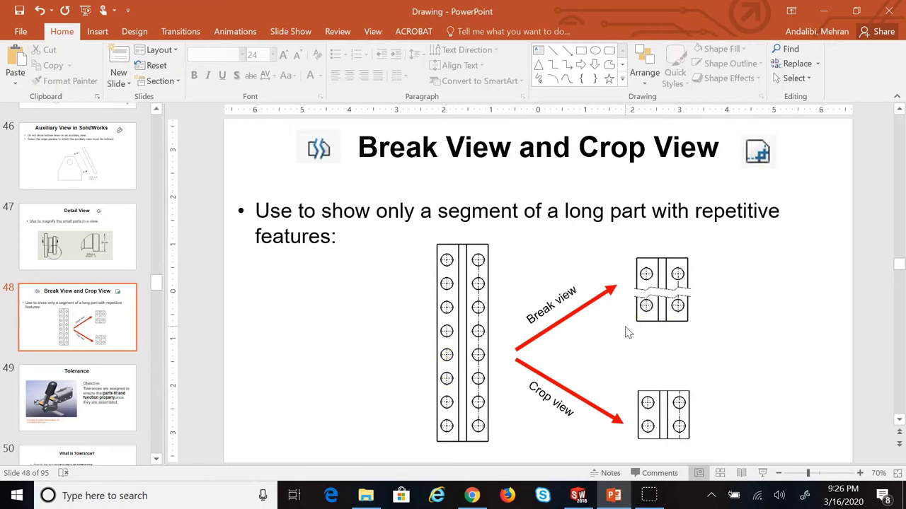
pyautogui.click(578, 495)
pyautogui.scroll(-3, 601, 330)
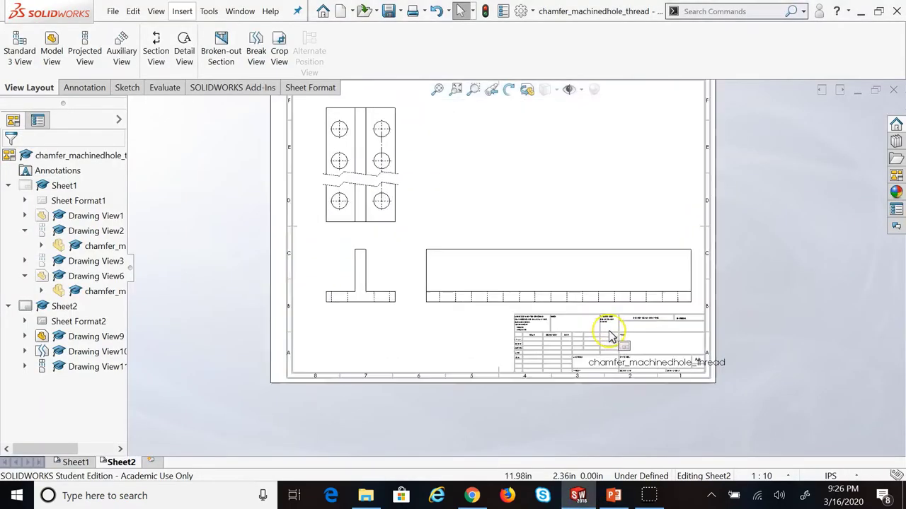
pyautogui.scroll(3, 426, 218)
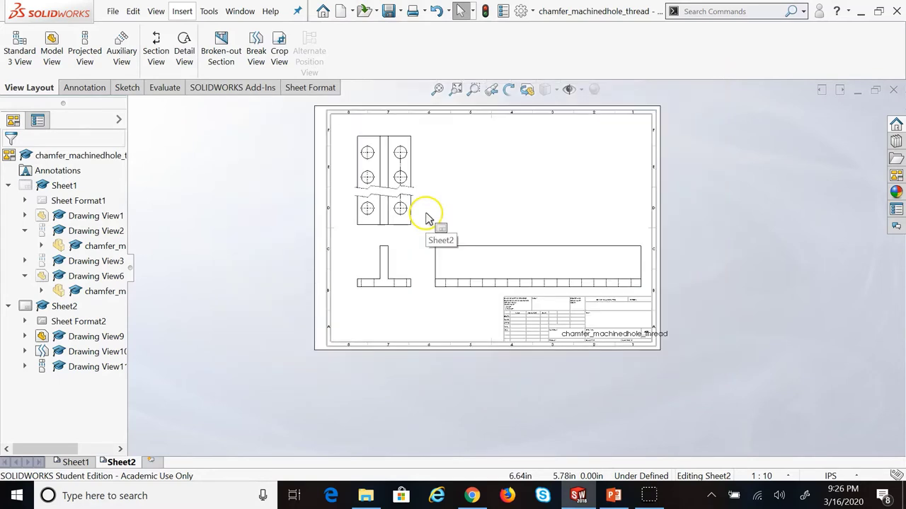
# Undo the top view's break and the earlier view moves on Sheet2
pyautogui.click(441, 224)
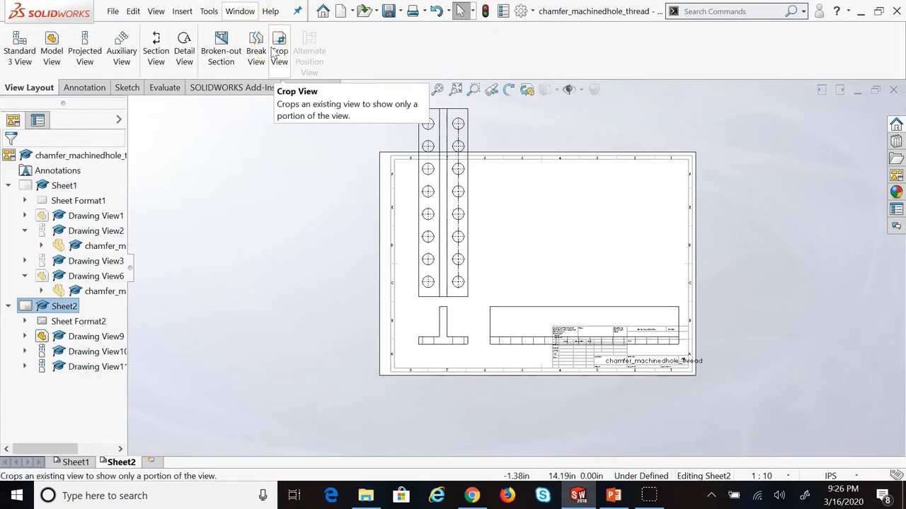
pyautogui.click(471, 175)
pyautogui.click(548, 213)
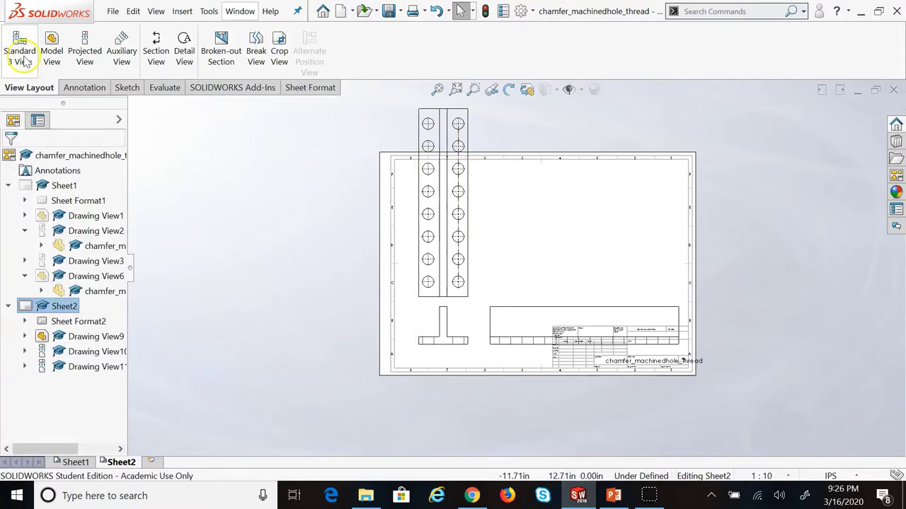
# Sketch a corner rectangle around the three lowest hole rows of the top view, extending past the part's edges
pyautogui.click(131, 88)
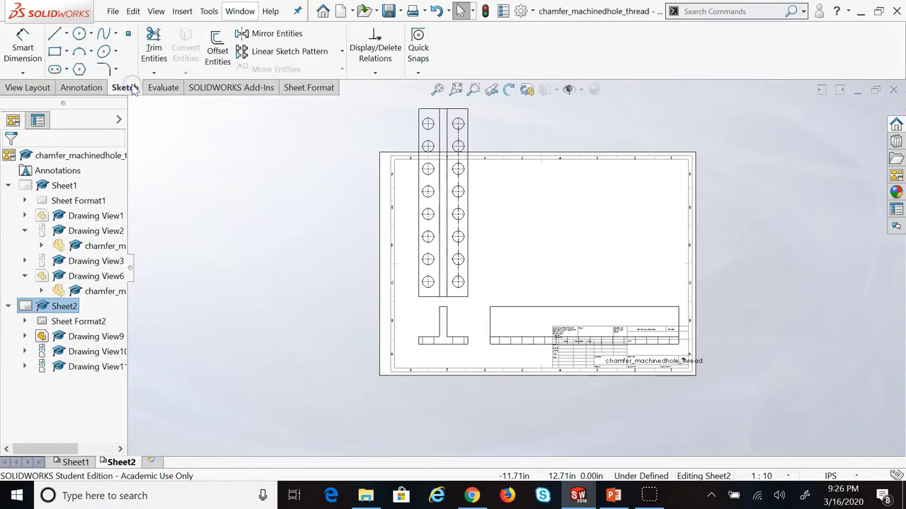
pyautogui.click(54, 51)
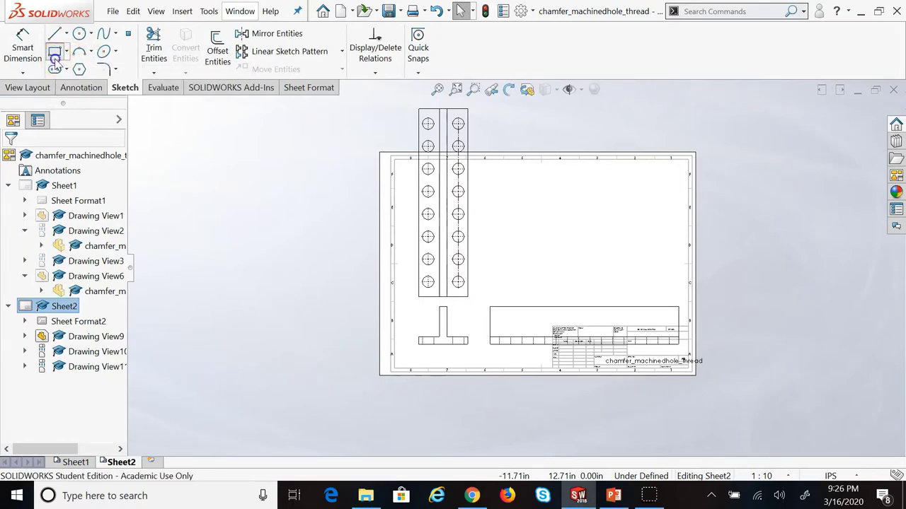
pyautogui.click(408, 226)
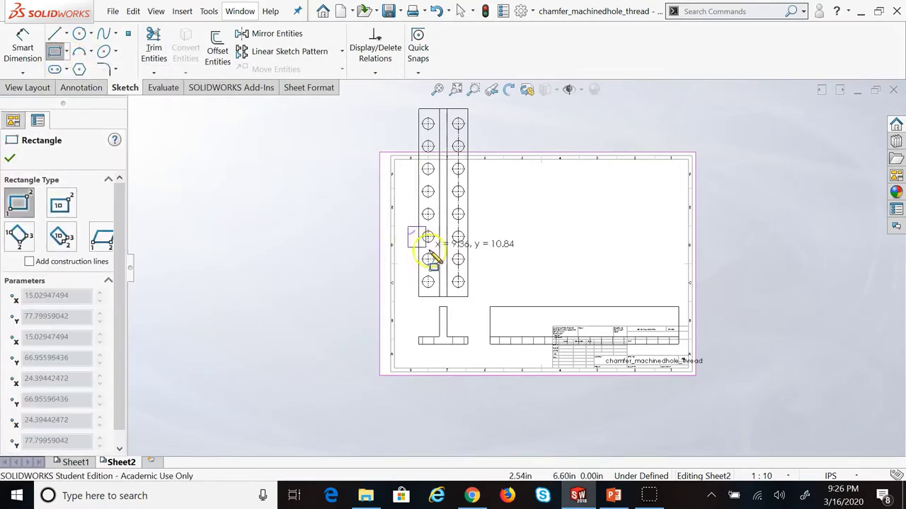
pyautogui.click(472, 302)
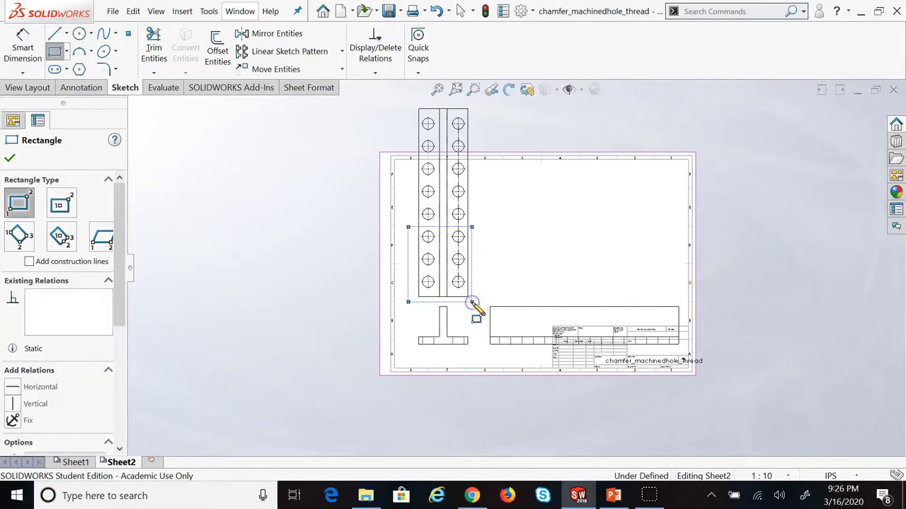
# Crop the top view to the sketched rectangle
pyautogui.click(32, 88)
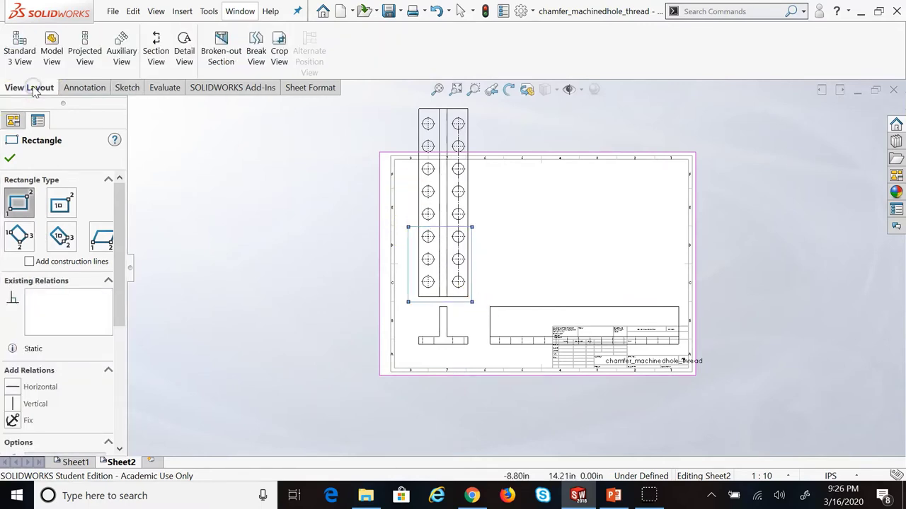
pyautogui.click(11, 159)
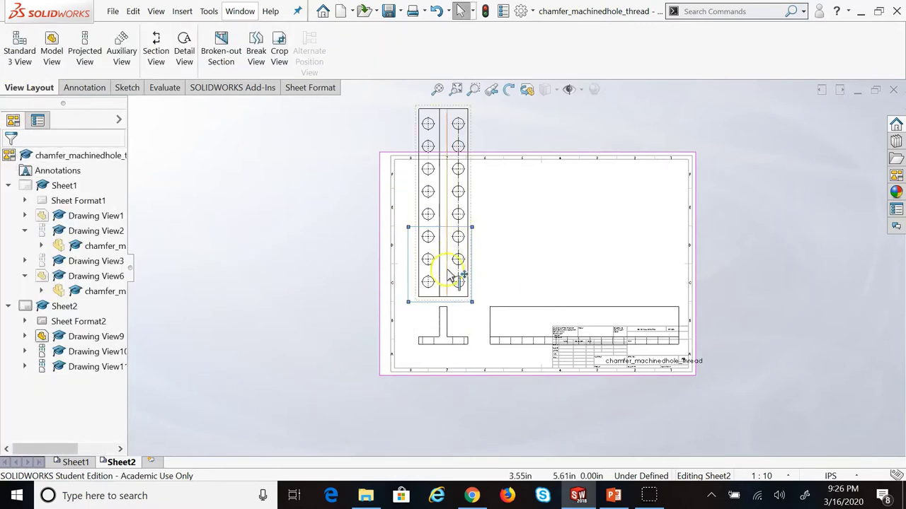
pyautogui.click(278, 50)
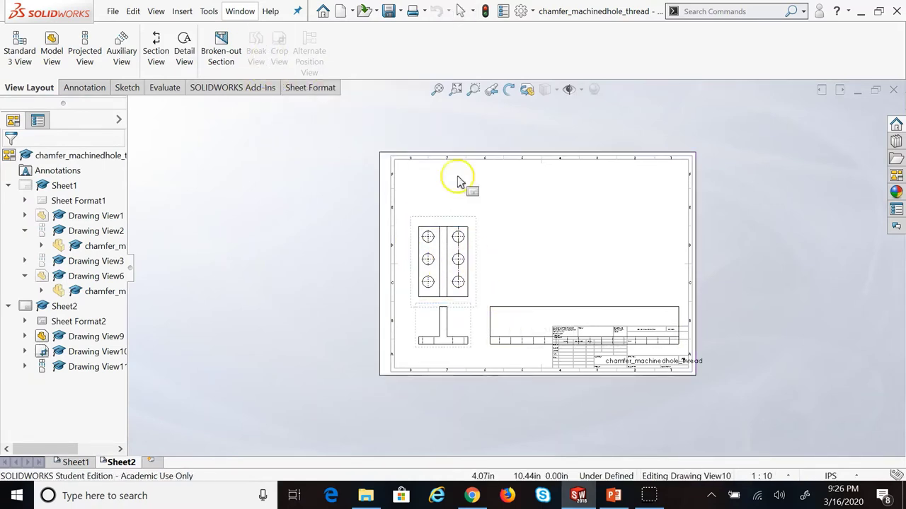
pyautogui.click(612, 263)
# Move the cropped top view up away from the front view, look at its crop properties, and undo the move
pyautogui.click(474, 260)
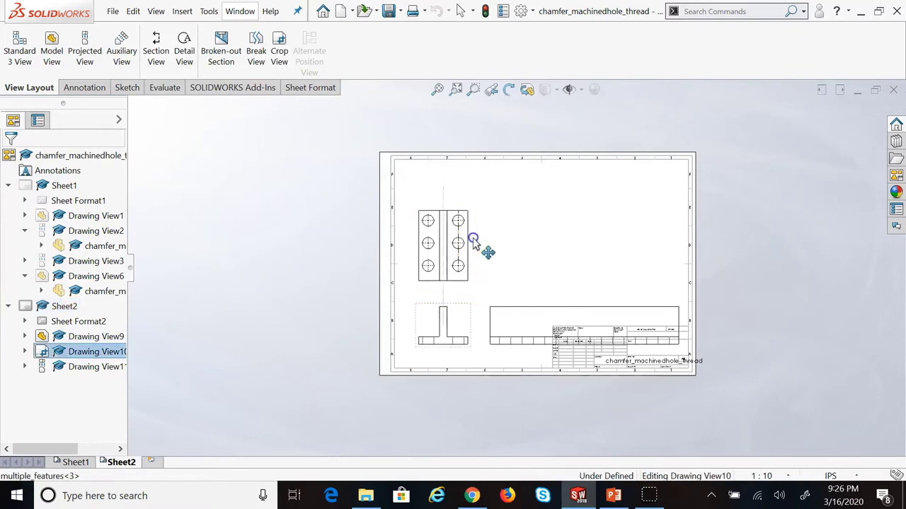
pyautogui.moveTo(473, 243); pyautogui.dragTo(473, 222)
pyautogui.click(496, 259)
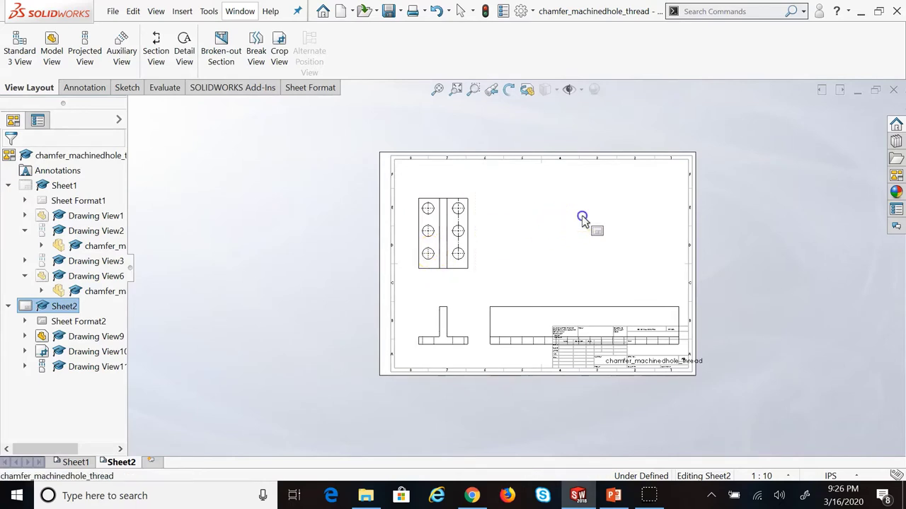
pyautogui.click(433, 283)
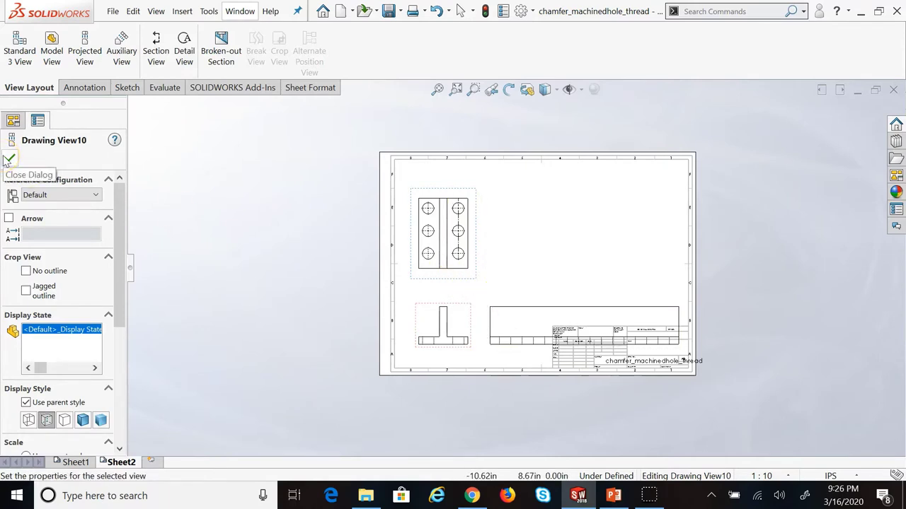
pyautogui.moveTo(588, 492)
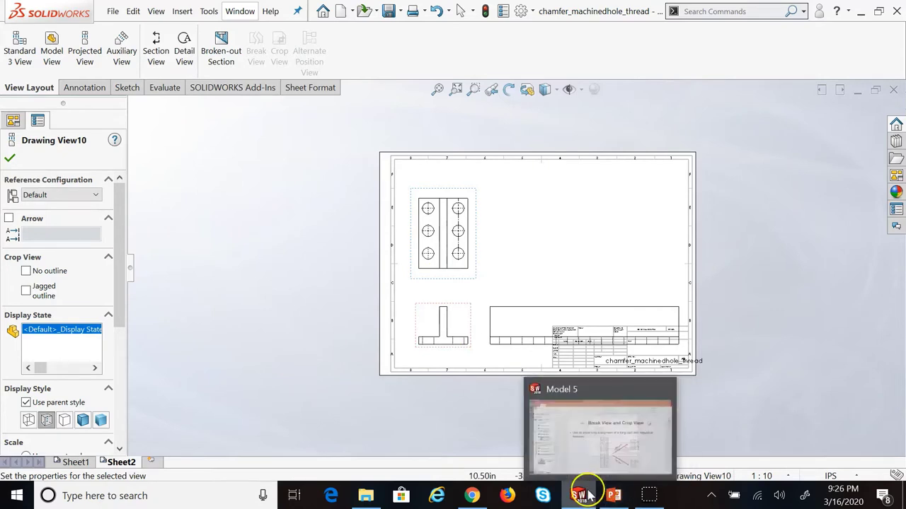
pyautogui.click(10, 158)
pyautogui.click(362, 243)
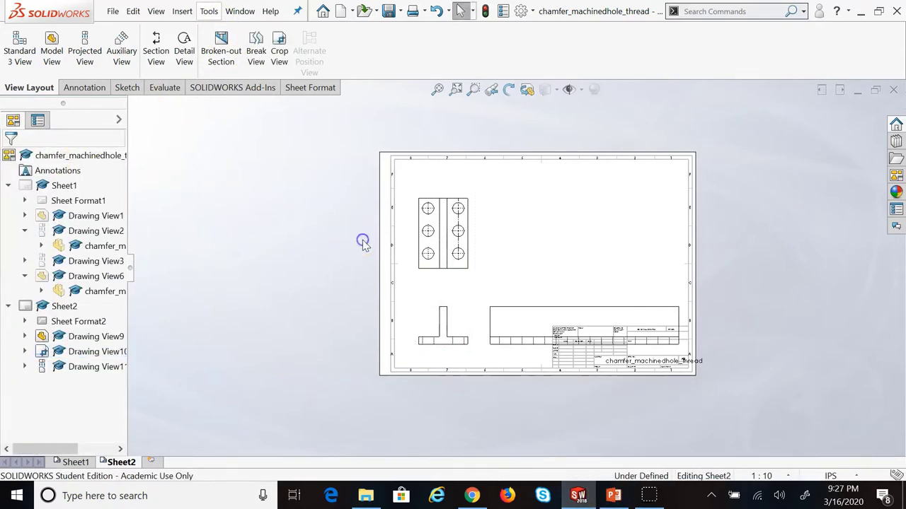
pyautogui.hotkey('ctrl', 'z')
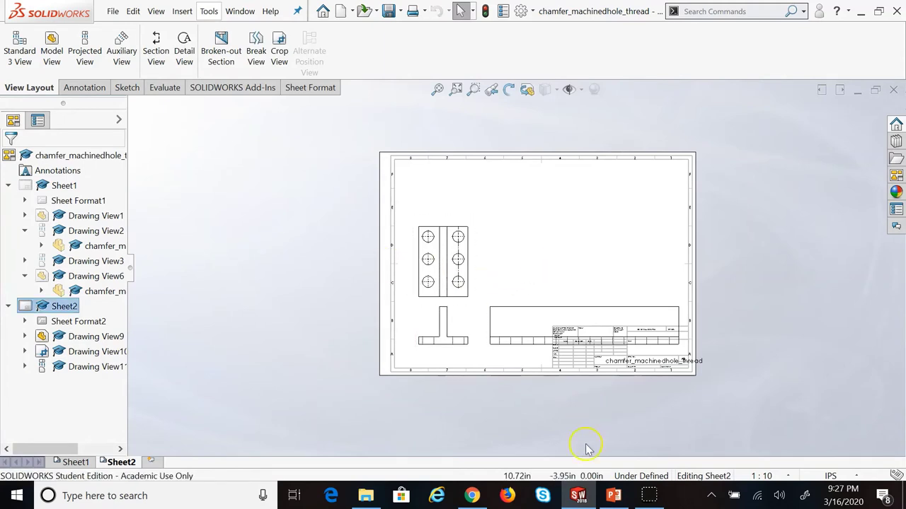
# Switch to PowerPoint and look through the slides from Tolerance and What is Tolerance? on to the geometric tolerance examples
pyautogui.click(613, 496)
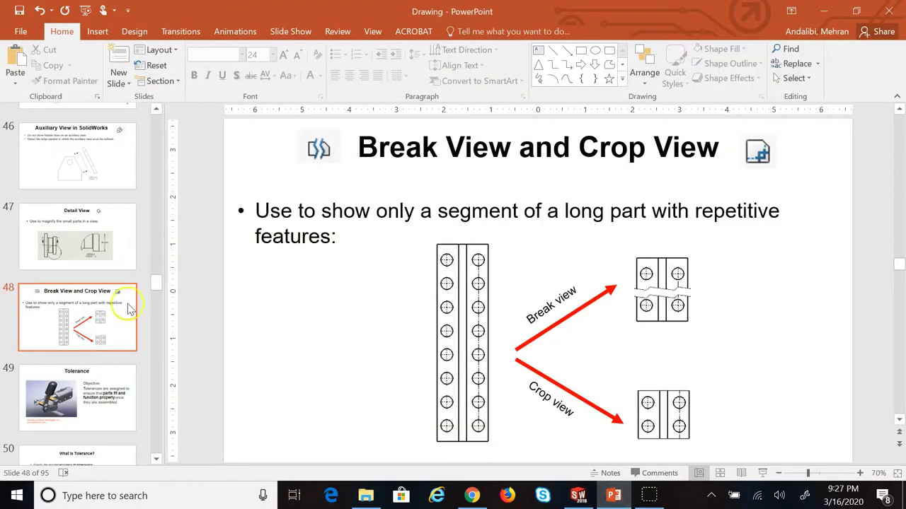
pyautogui.click(87, 395)
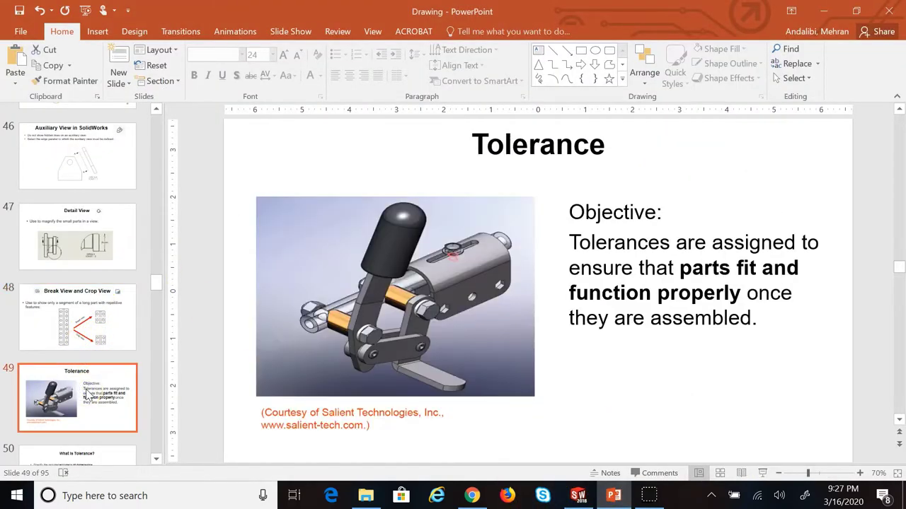
pyautogui.scroll(-1, 87, 395)
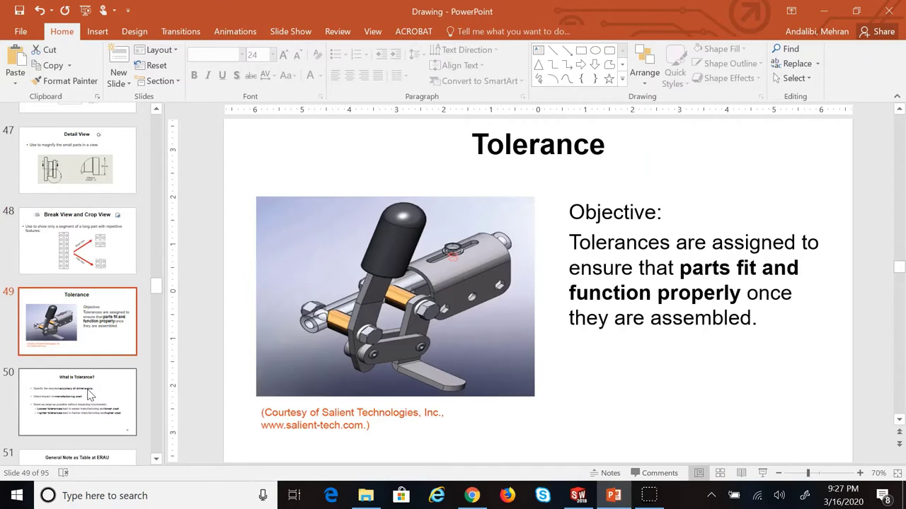
pyautogui.click(90, 395)
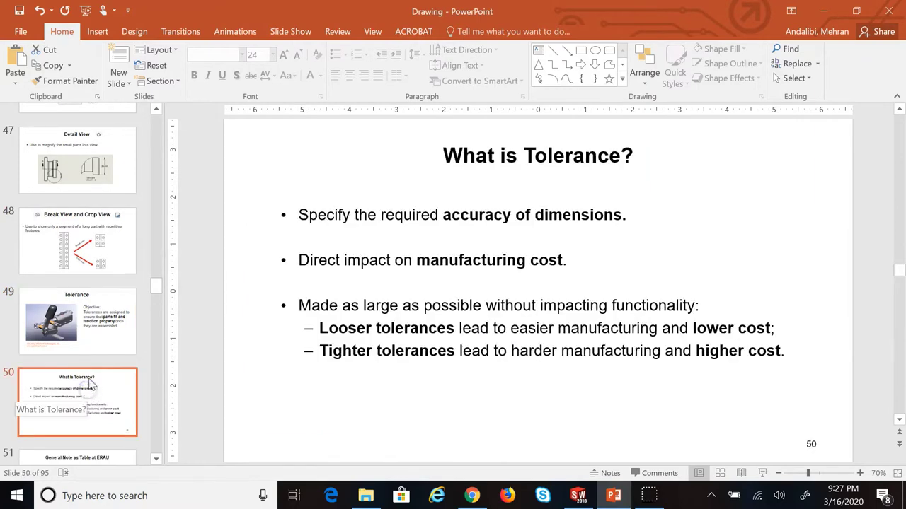
pyautogui.scroll(-1, 119, 374)
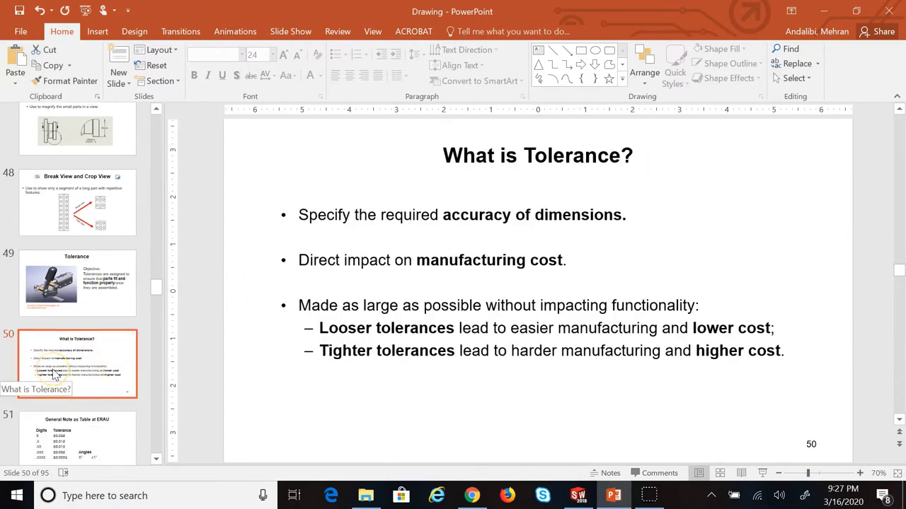
pyautogui.scroll(-8, 55, 375)
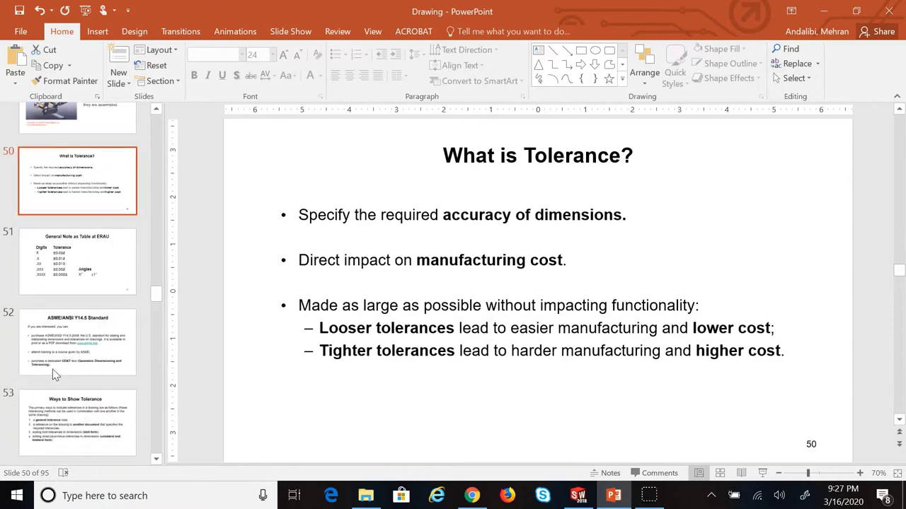
pyautogui.scroll(-12, 55, 375)
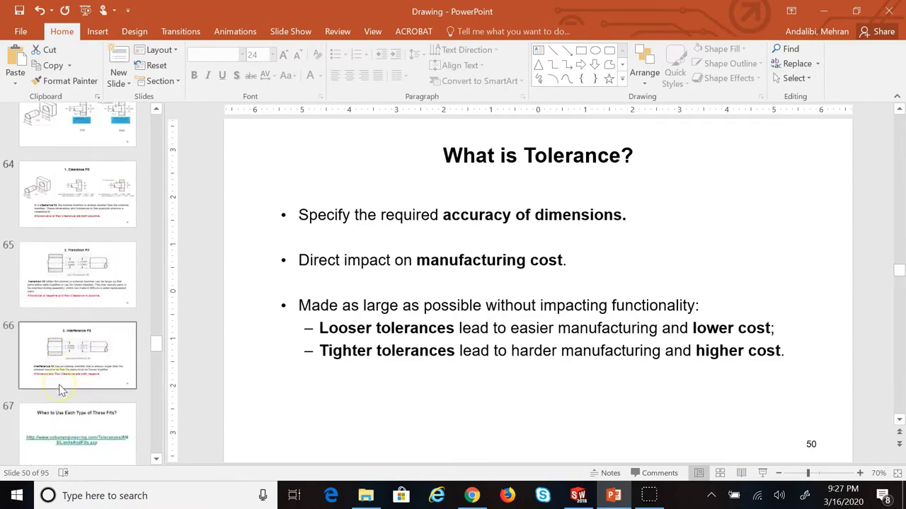
pyautogui.scroll(-7, 60, 390)
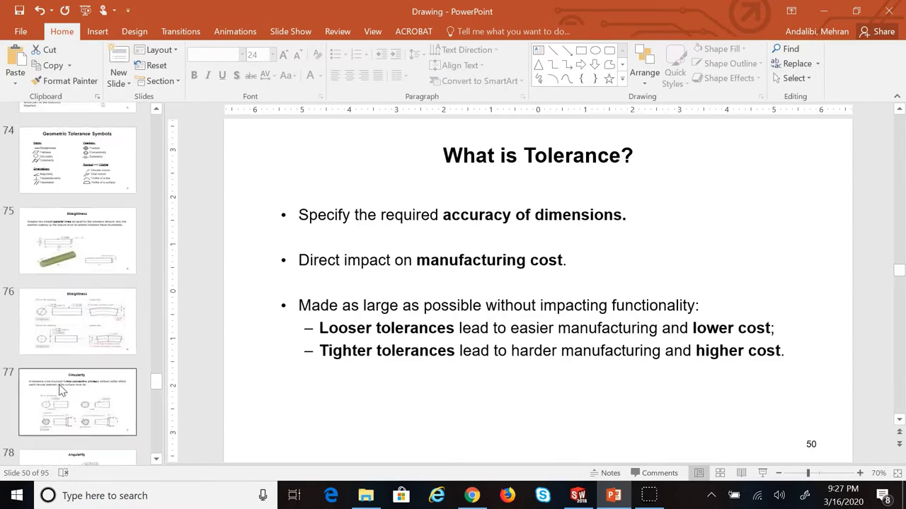
pyautogui.scroll(-9, 61, 390)
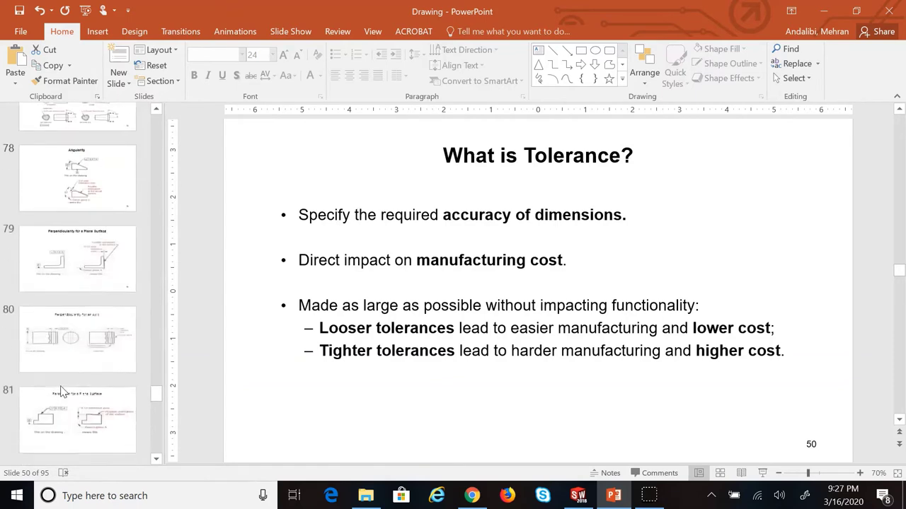